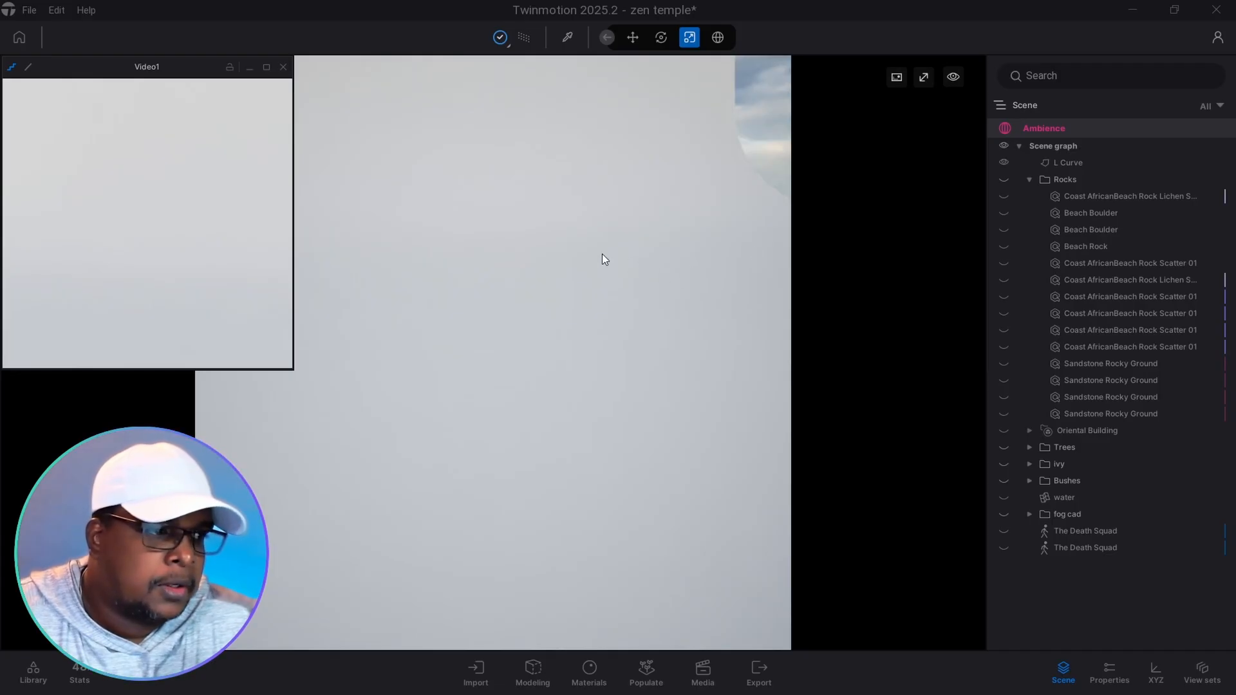
Step: Unhide the first Coast AfricanBeach Rock Lichen in the Rocks folder and frame it against the backdrop
{"action": "right_click_drag", "start_coordinate": [601, 254], "coordinate": [587, 339]}
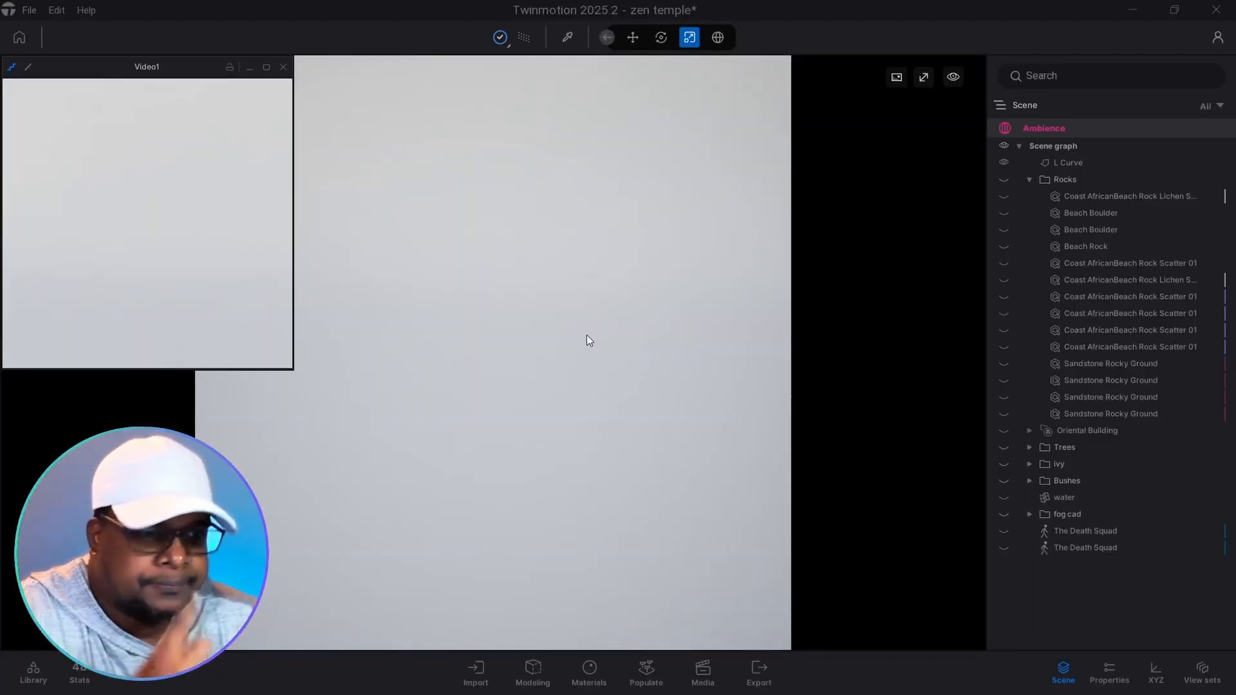
{"action": "right_click_drag", "start_coordinate": [587, 336], "coordinate": [592, 373]}
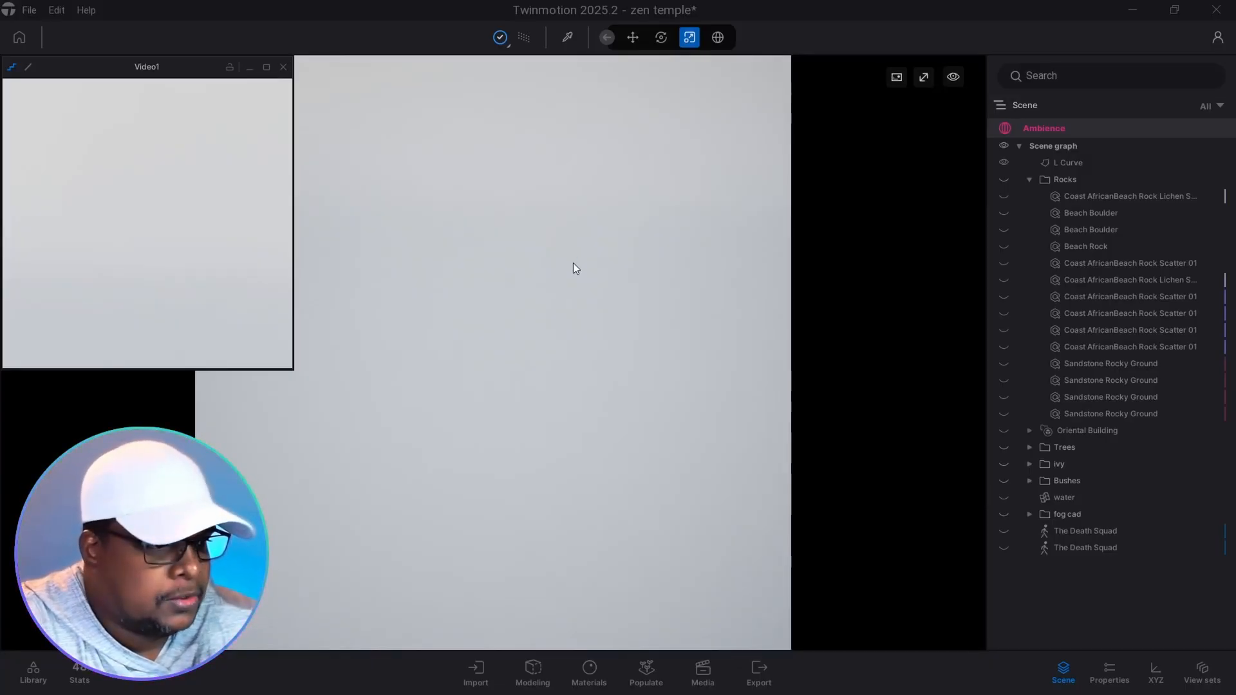
{"action": "left_click", "coordinate": [1004, 196]}
{"action": "right_click_drag", "start_coordinate": [538, 411], "coordinate": [605, 323]}
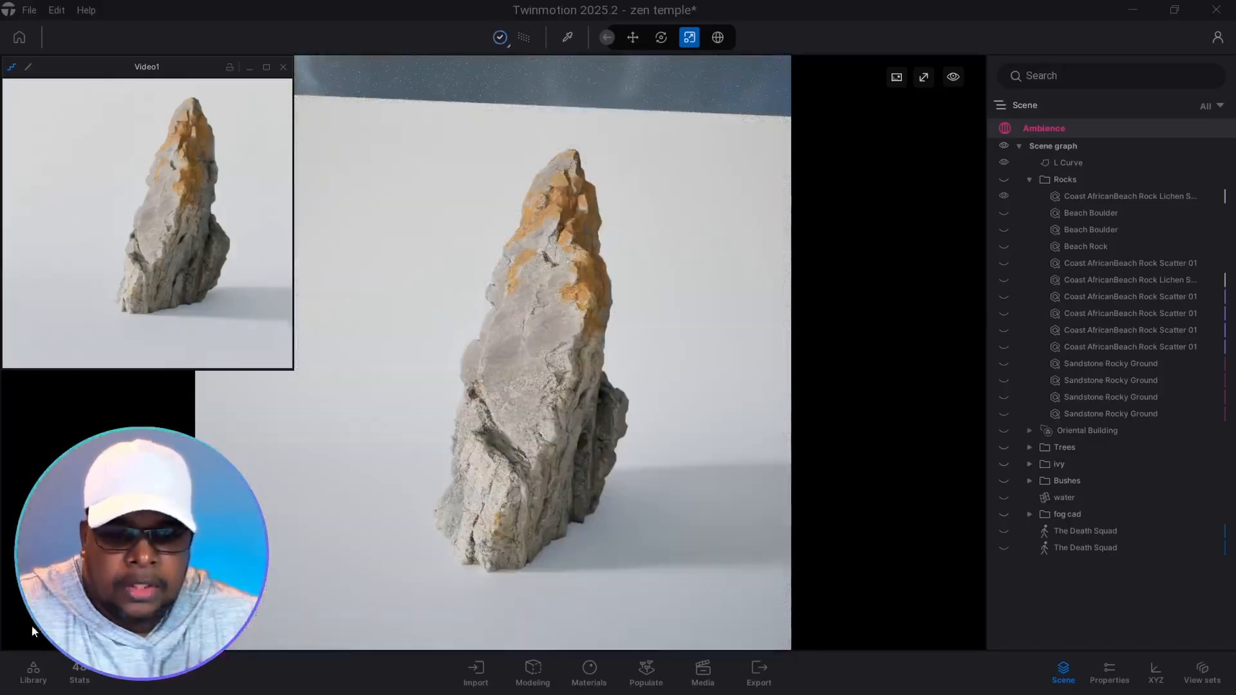
Step: Place an animated human from the library beside the tall rock as a scale reference
{"action": "left_click", "coordinate": [33, 663]}
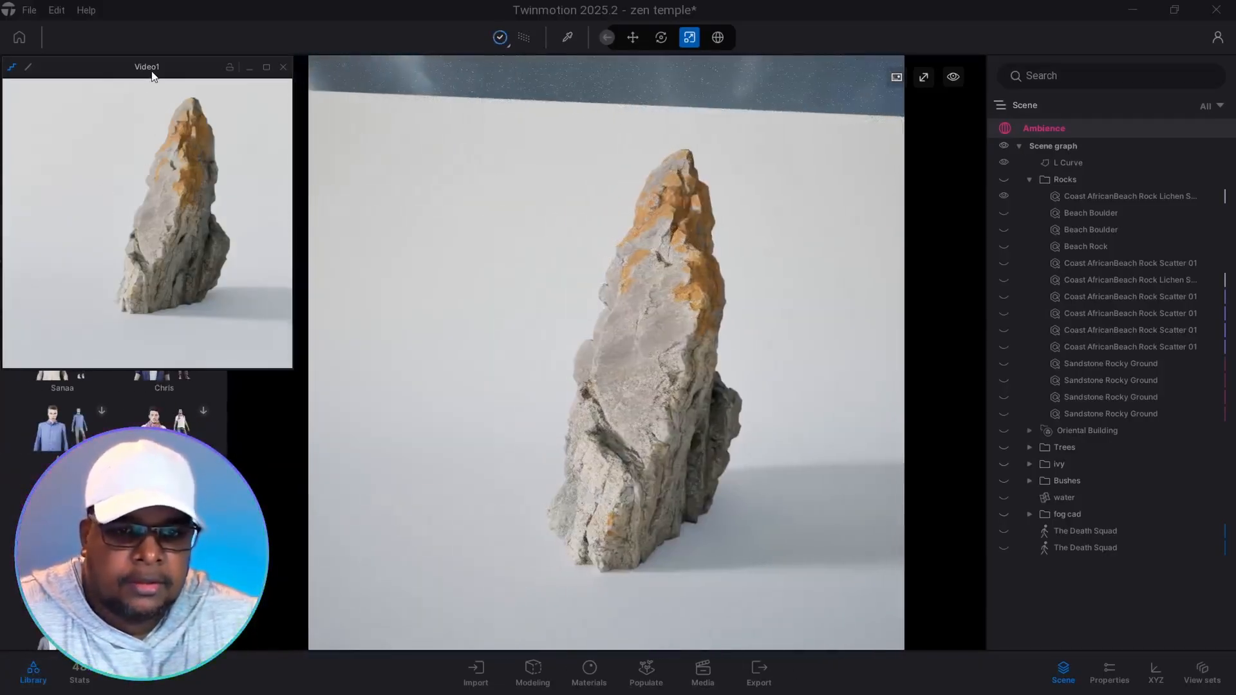
{"action": "left_click_drag", "start_coordinate": [152, 68], "coordinate": [152, 143]}
{"action": "left_click_drag", "start_coordinate": [79, 127], "coordinate": [745, 569]}
{"action": "left_click", "coordinate": [625, 542]}
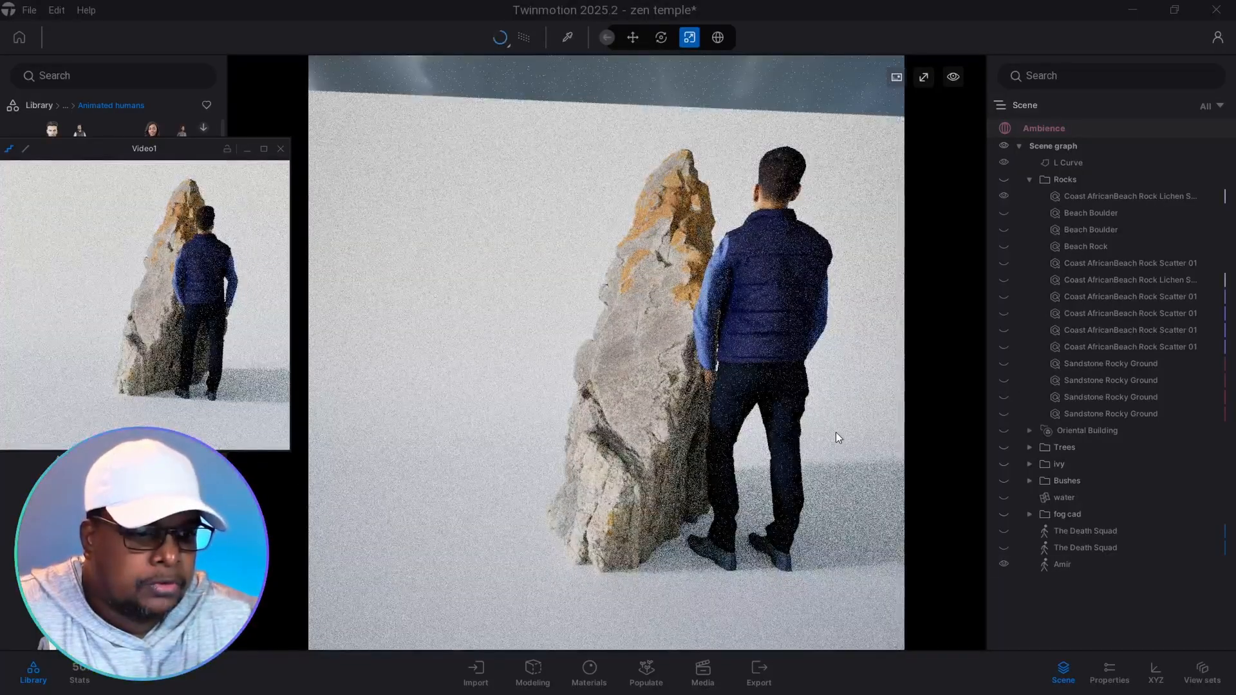
{"action": "middle_click_drag", "start_coordinate": [713, 404], "coordinate": [663, 322]}
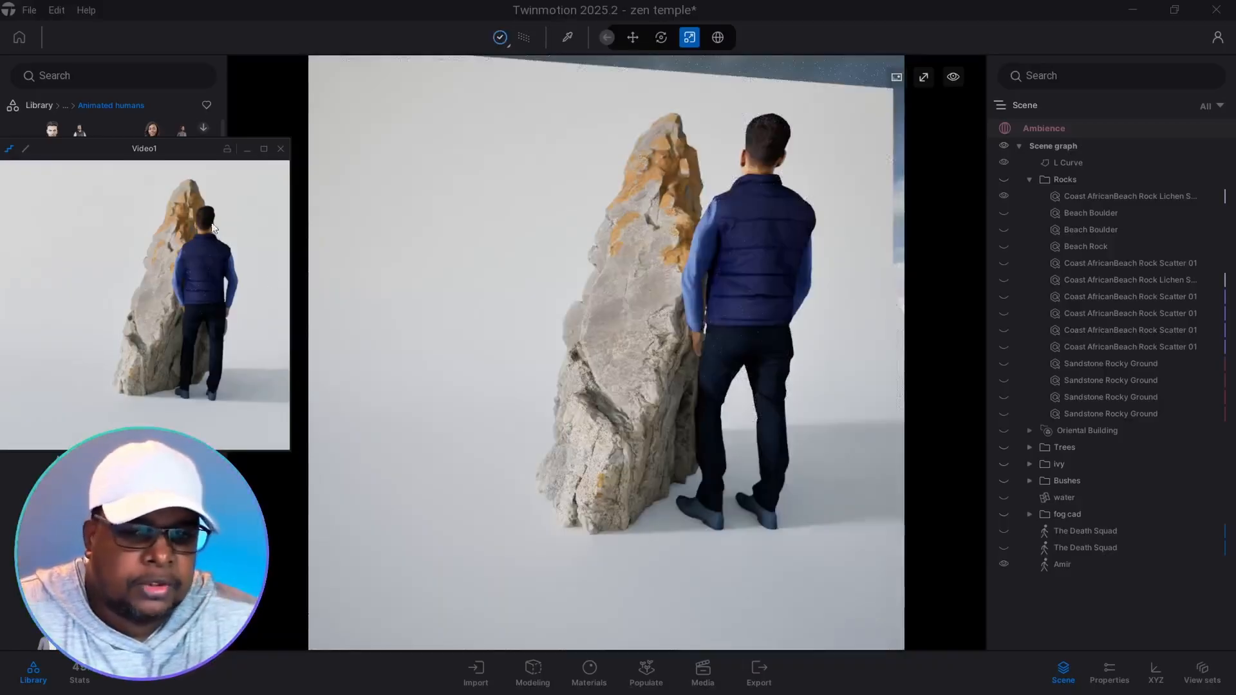
Step: Close the library, return the Video1 preview to its former spot, and delete the human figure from the scene
{"action": "left_click", "coordinate": [34, 673]}
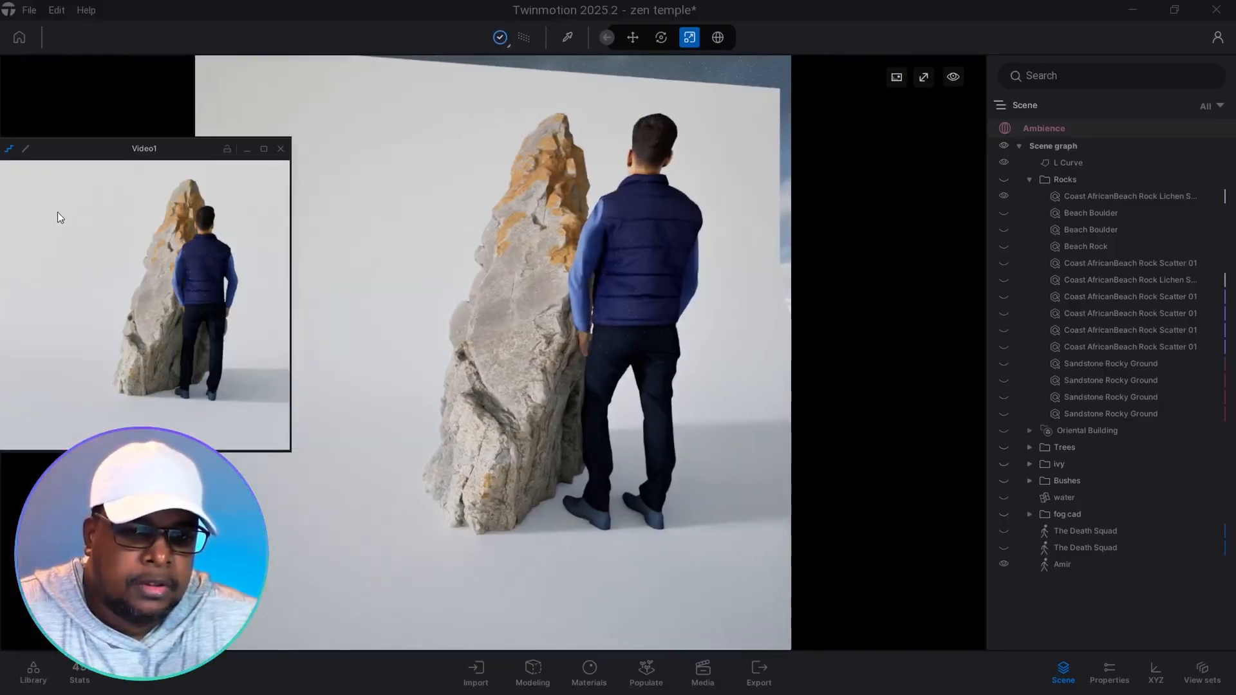
{"action": "left_click_drag", "start_coordinate": [106, 145], "coordinate": [110, 73]}
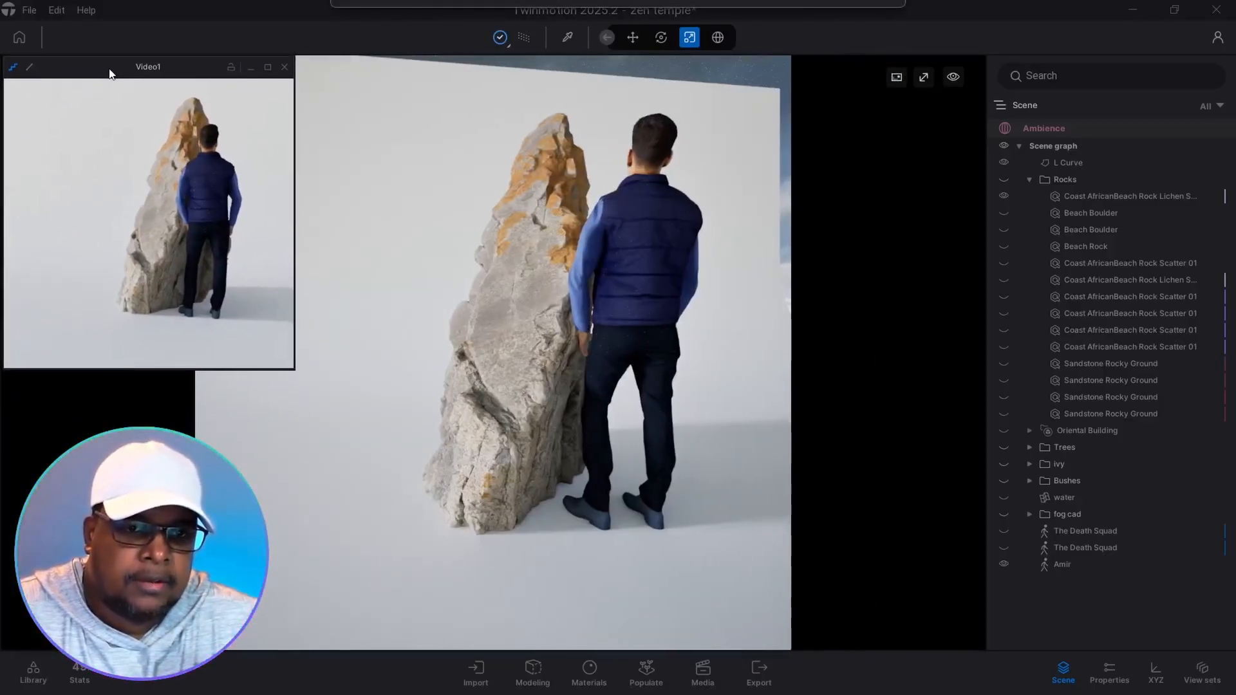
{"action": "left_click", "coordinate": [635, 285]}
{"action": "key", "text": "Delete"}
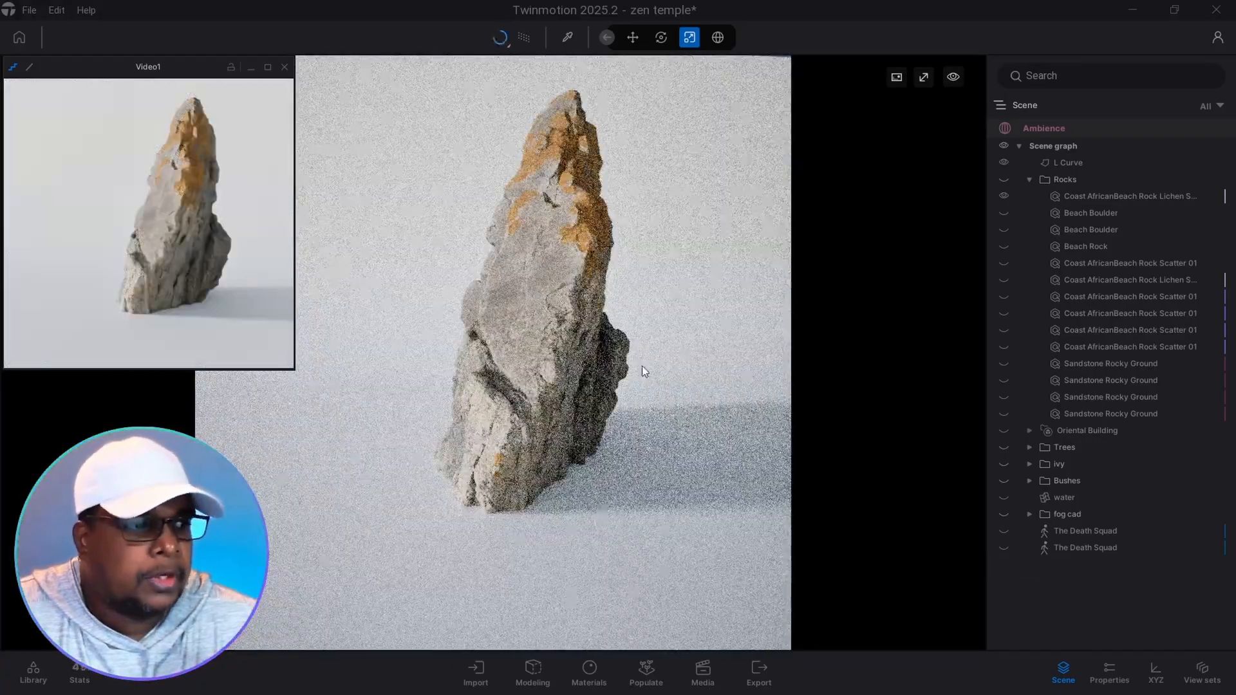
Step: Unhide both Beach Boulders at the base of the tall rock
{"action": "left_click", "coordinate": [1005, 214]}
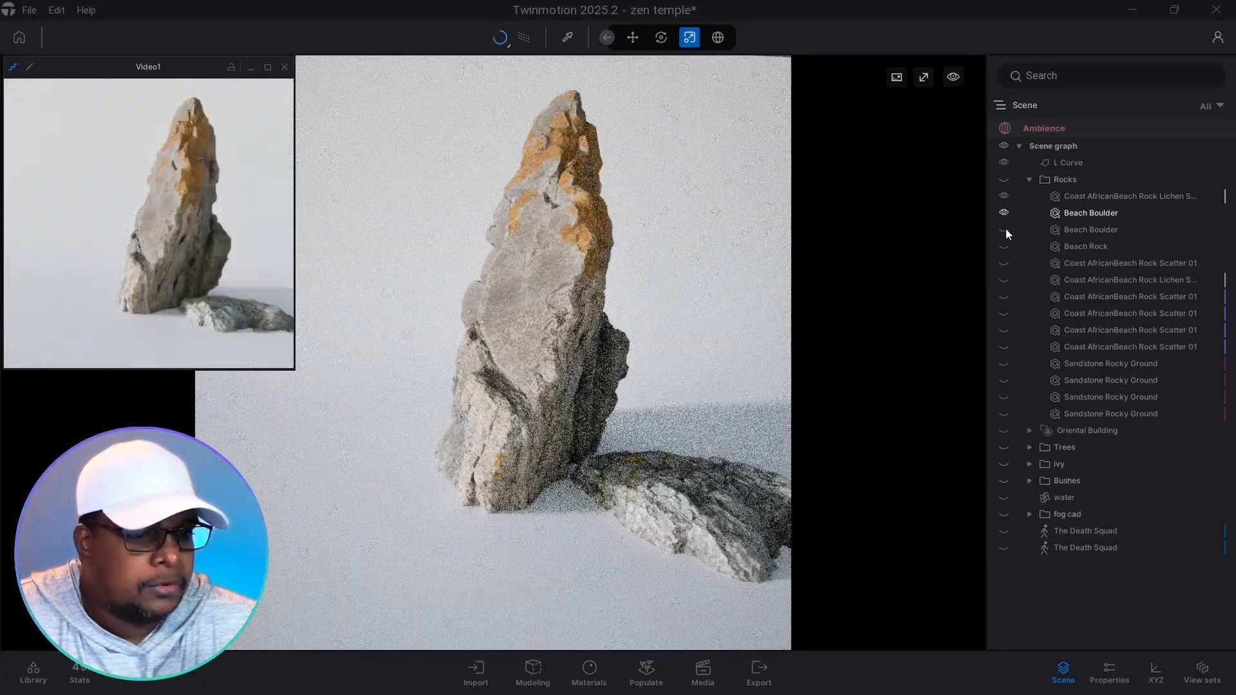
{"action": "left_click", "coordinate": [1005, 228]}
{"action": "left_click_drag", "start_coordinate": [670, 376], "coordinate": [670, 312]}
{"action": "right_click_drag", "start_coordinate": [670, 312], "coordinate": [644, 306]}
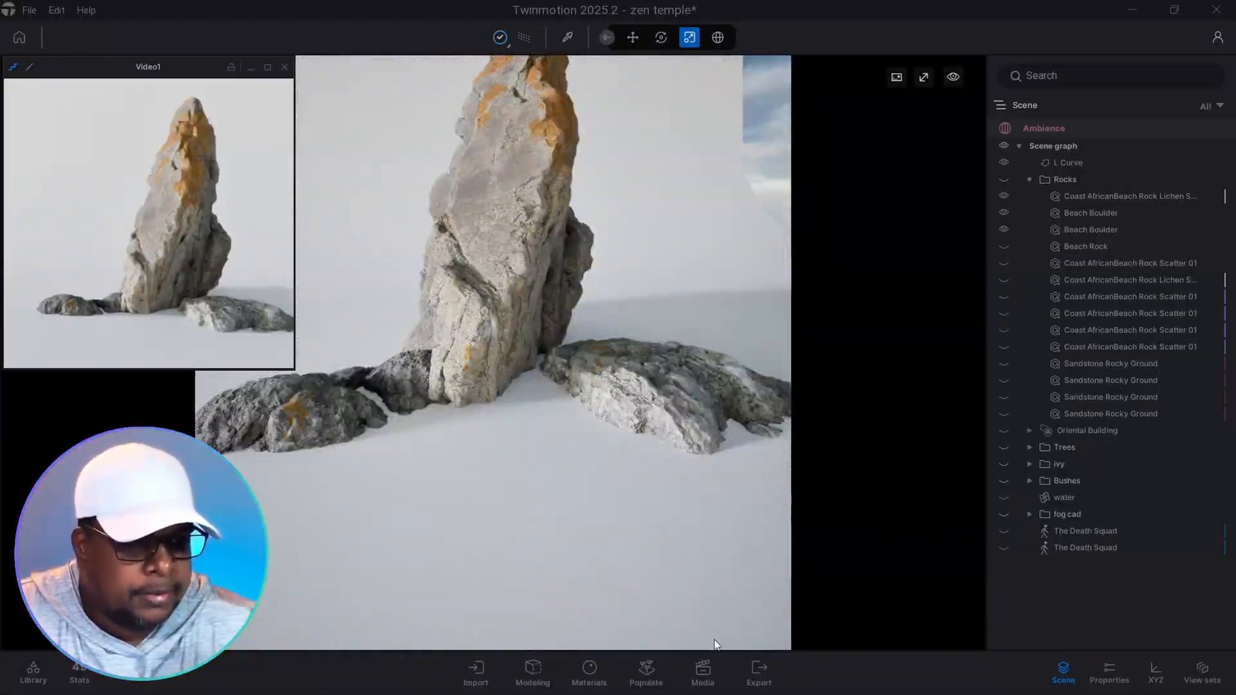
Step: Turn off Parallelism in the lens details of the Video1 camera settings, then close the media panel
{"action": "left_click", "coordinate": [701, 672]}
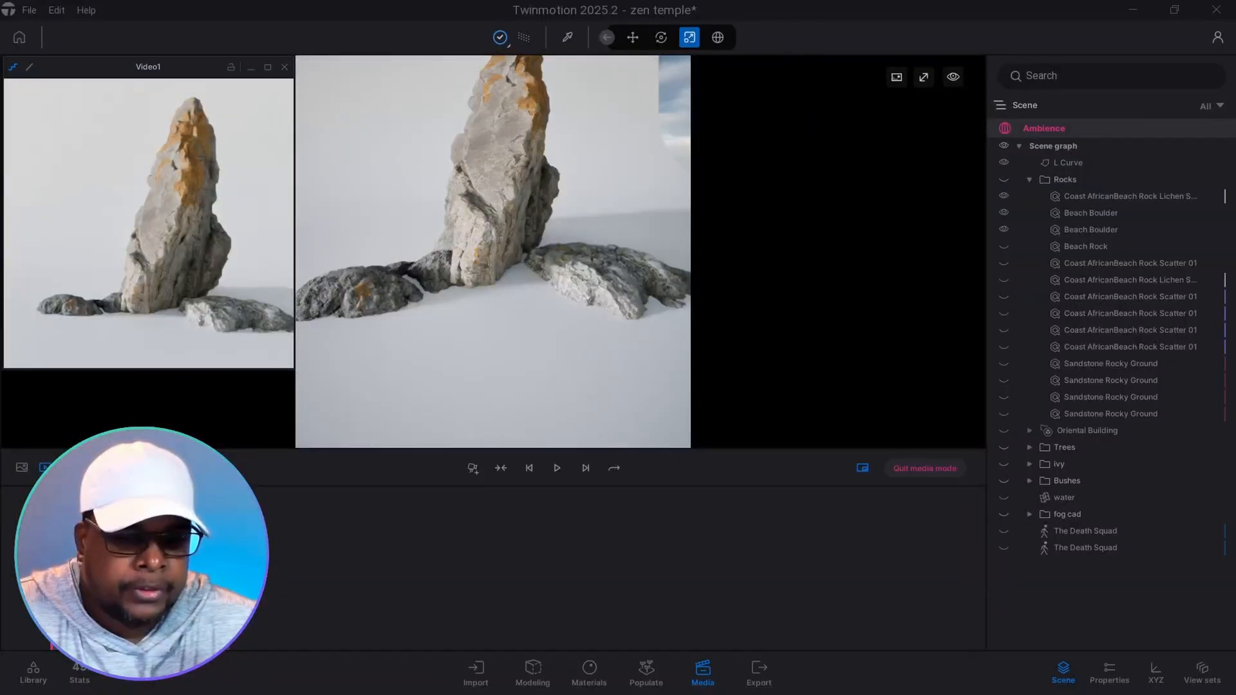
{"action": "left_click", "coordinate": [1108, 672]}
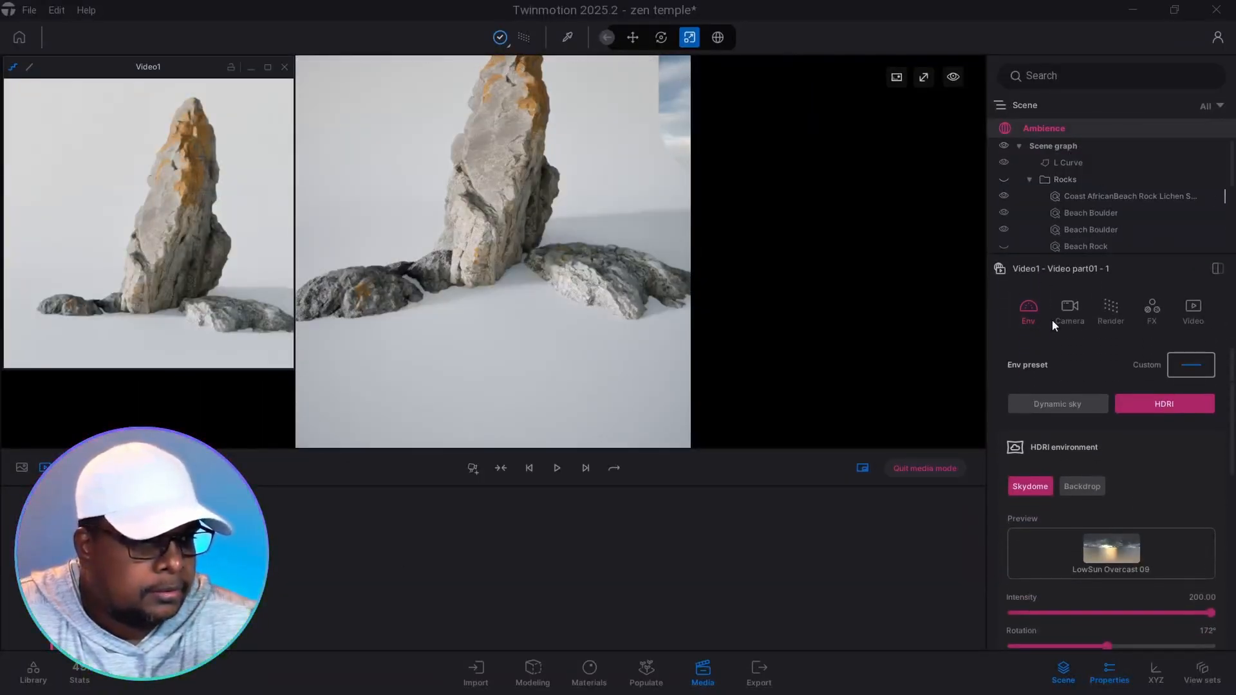
{"action": "left_click", "coordinate": [1068, 311]}
{"action": "scroll", "coordinate": [1064, 509], "scroll_direction": "down", "scroll_amount": 5}
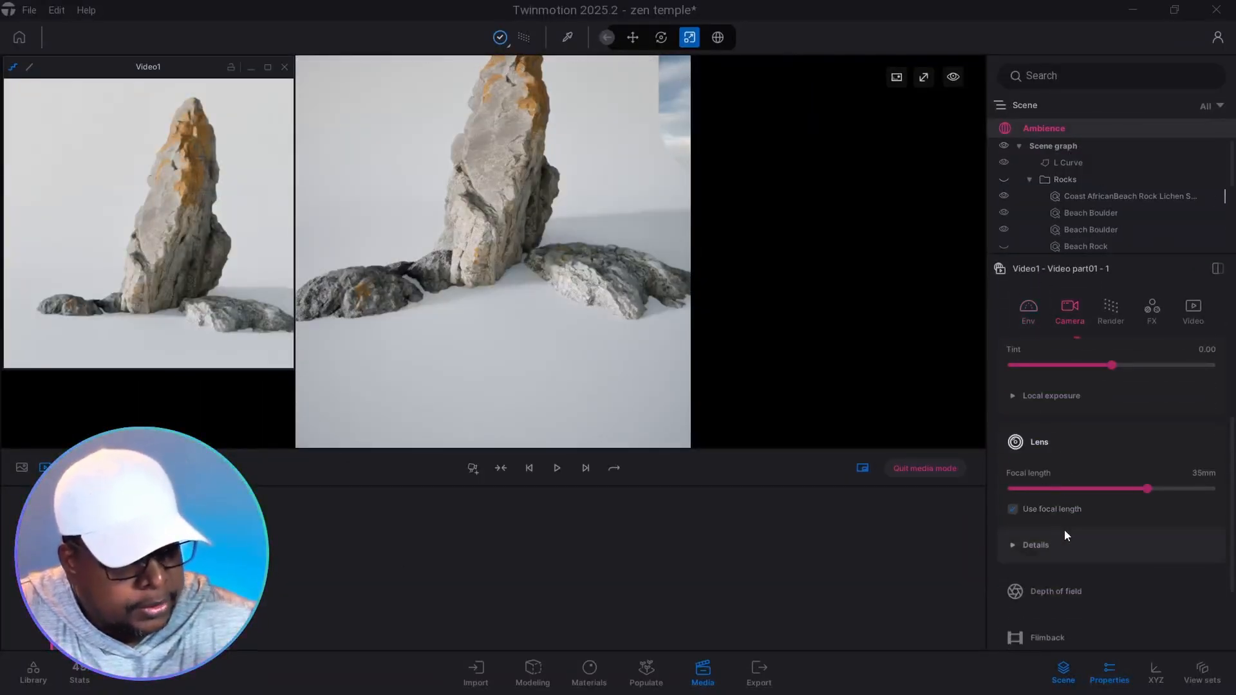
{"action": "scroll", "coordinate": [1081, 541], "scroll_direction": "down", "scroll_amount": 2}
{"action": "left_click", "coordinate": [1075, 437]}
{"action": "scroll", "coordinate": [1081, 530], "scroll_direction": "down", "scroll_amount": 2}
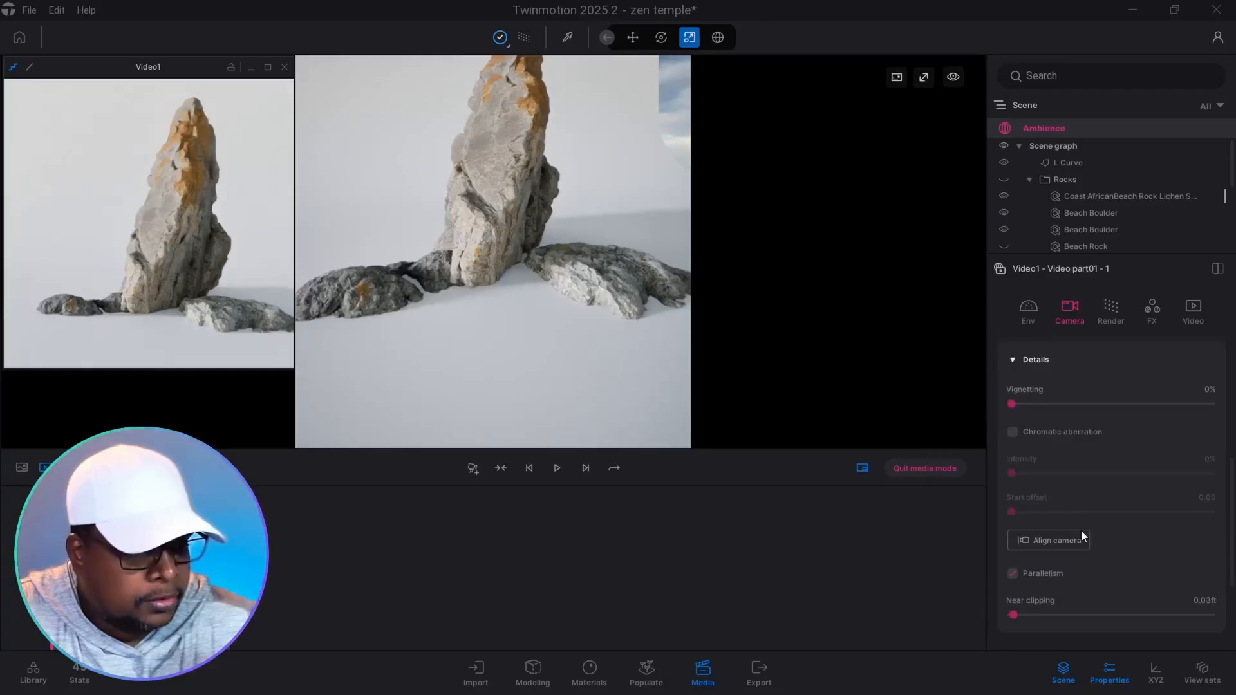
{"action": "left_click", "coordinate": [1013, 573]}
{"action": "left_click", "coordinate": [1036, 360]}
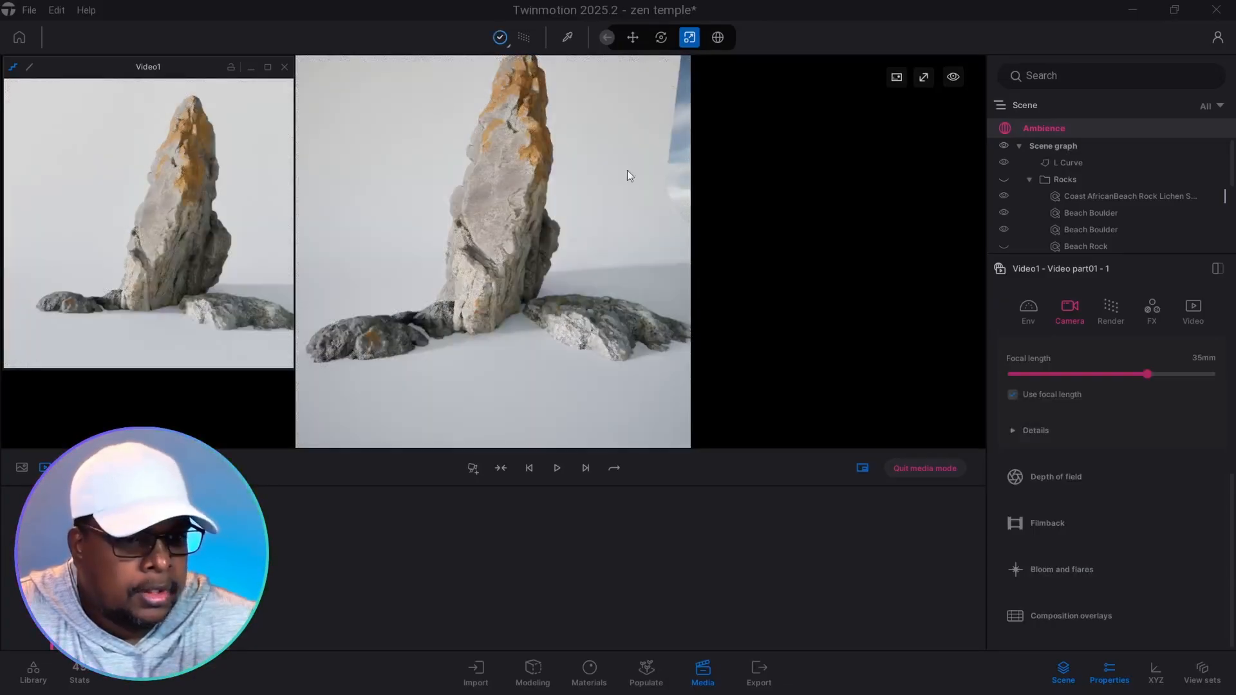
{"action": "left_click", "coordinate": [714, 658]}
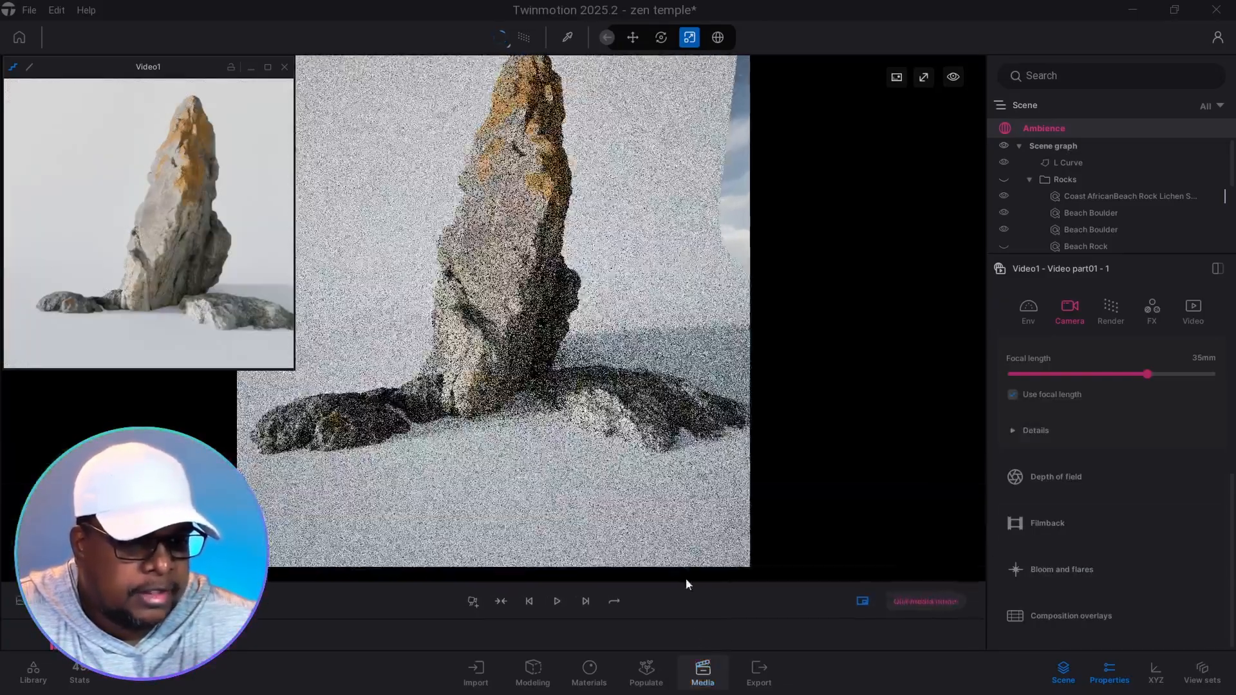
Step: Try scaling the first Beach Boulder, beside the tall rock, vertically to make it much taller
{"action": "right_click_drag", "start_coordinate": [532, 488], "coordinate": [716, 566]}
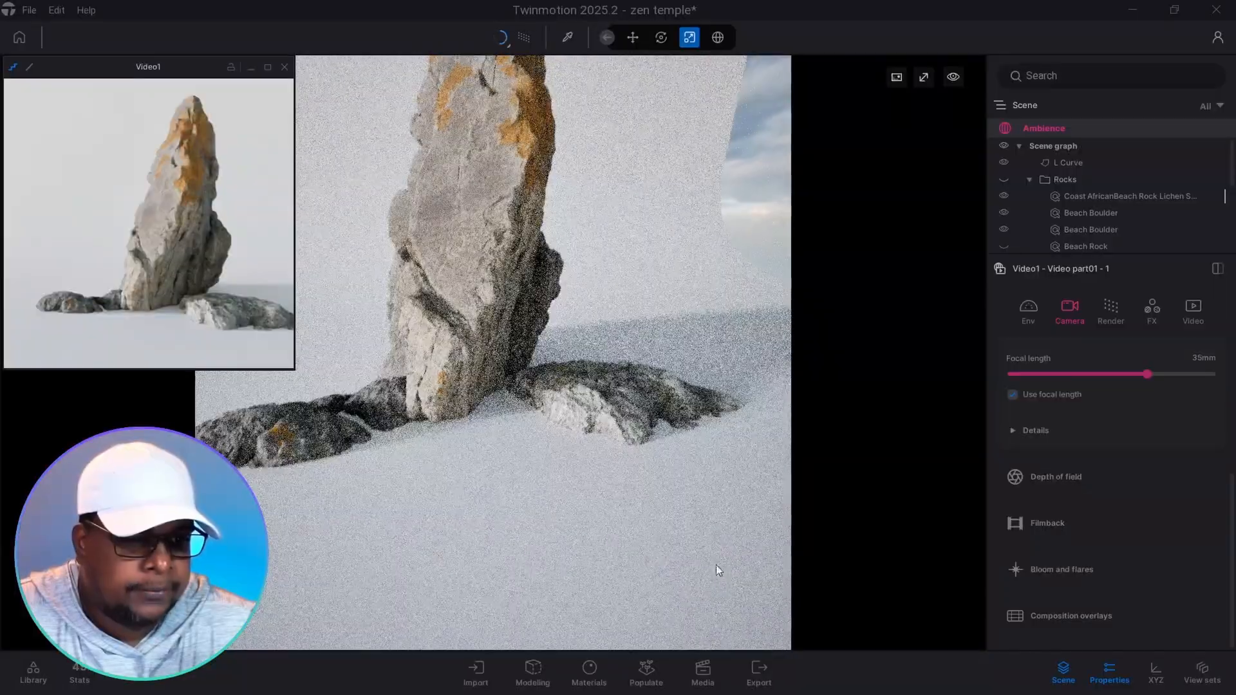
{"action": "right_click_drag", "start_coordinate": [654, 479], "coordinate": [599, 479]}
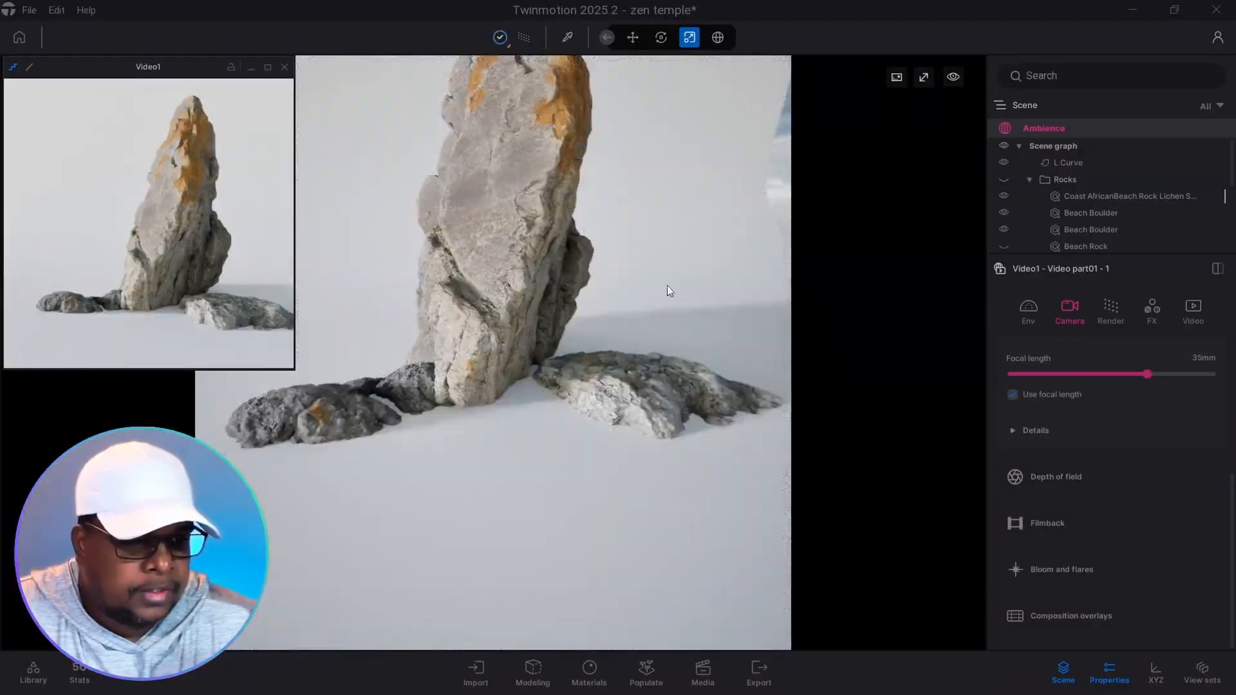
{"action": "left_click", "coordinate": [636, 376]}
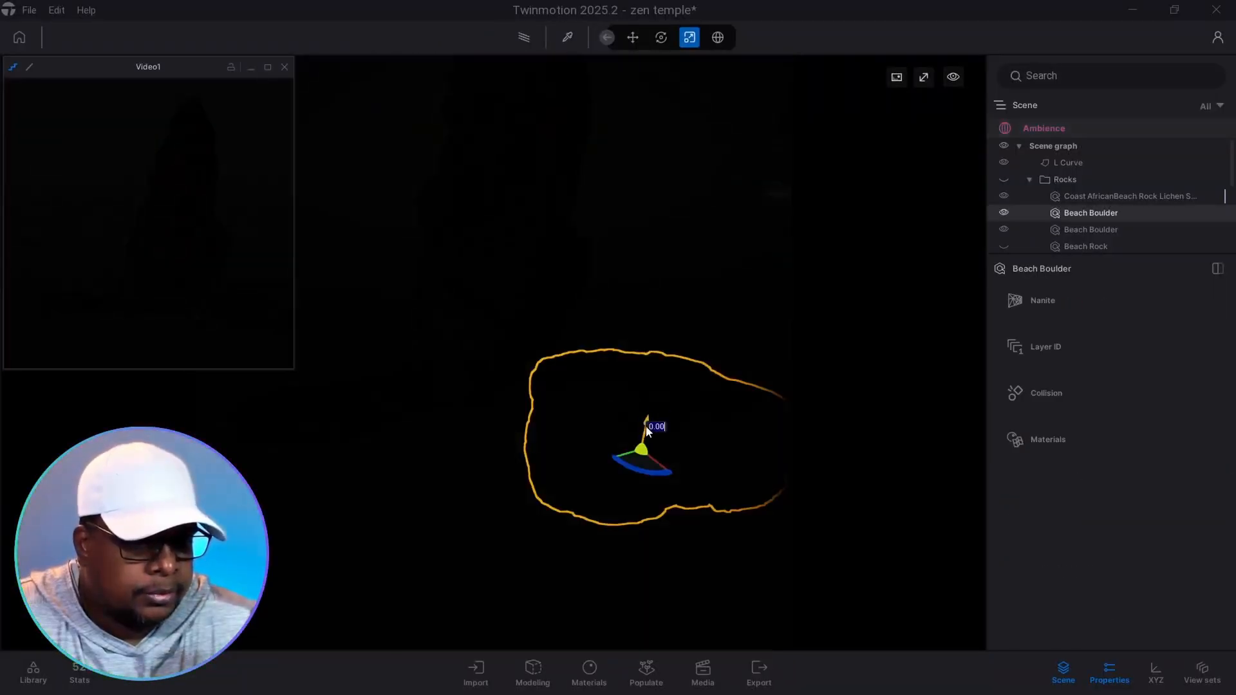
{"action": "left_click_drag", "start_coordinate": [646, 427], "coordinate": [673, 297]}
{"action": "left_click", "coordinate": [690, 452]}
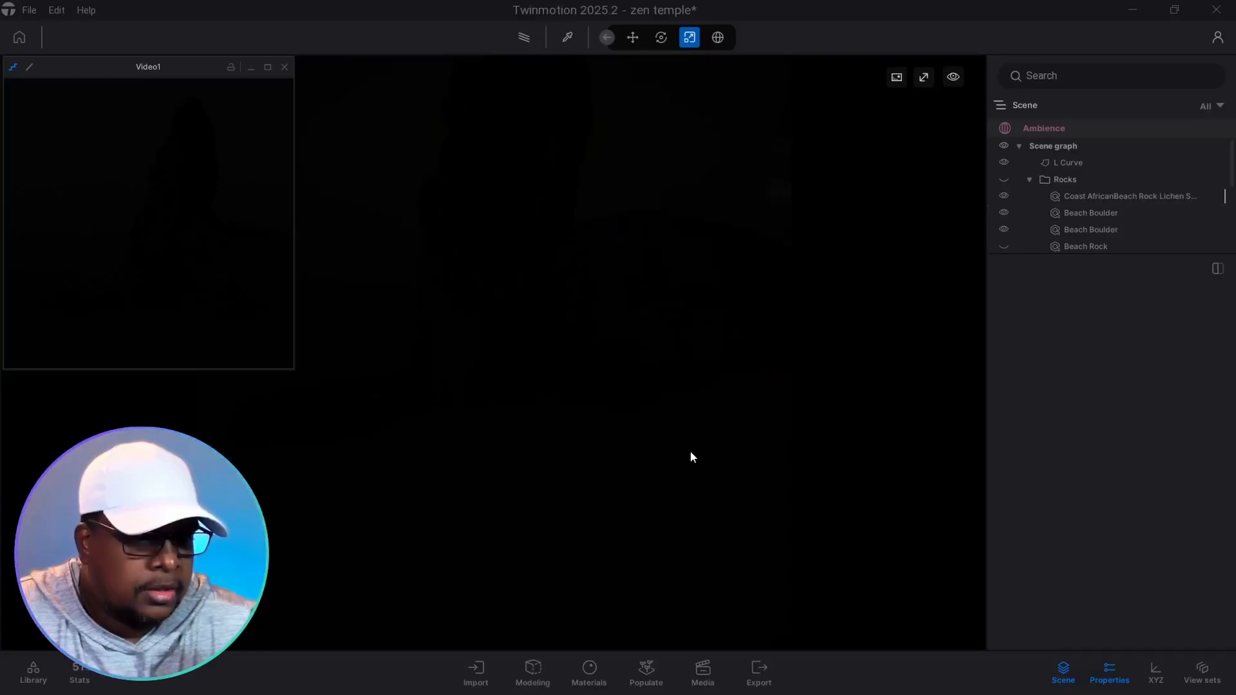
{"action": "middle_click_drag", "start_coordinate": [608, 450], "coordinate": [620, 443], "text": "shift"}
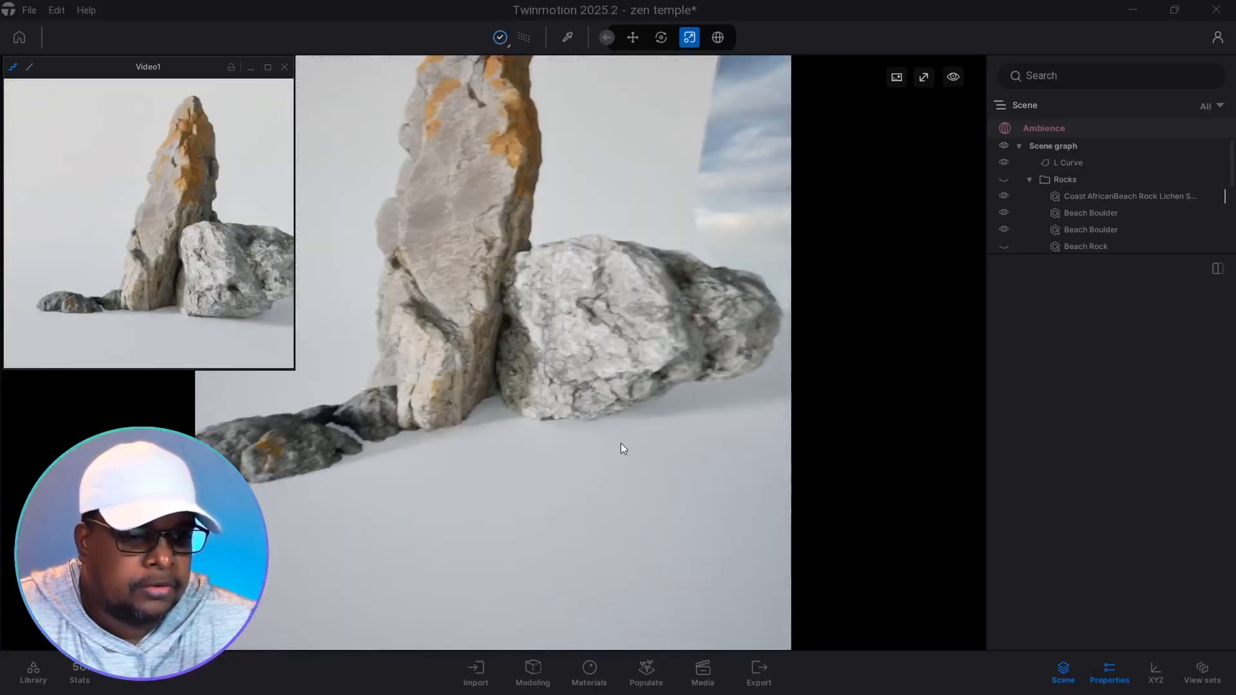
Step: Undo the vertical scaling of the first Beach Boulder
{"action": "key", "text": "ctrl+z"}
{"action": "key", "text": "ctrl+z"}
{"action": "left_click", "coordinate": [689, 323]}
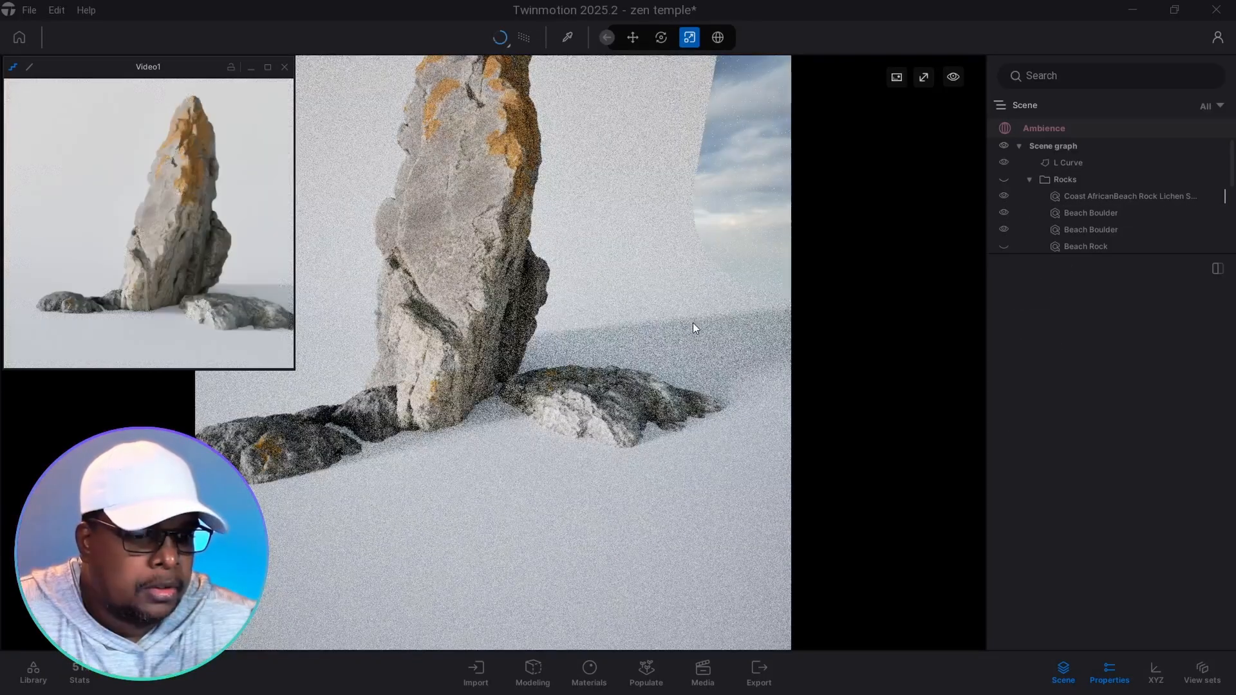
{"action": "middle_click_drag", "start_coordinate": [515, 319], "coordinate": [529, 320], "text": "shift"}
{"action": "scroll", "coordinate": [530, 320], "scroll_direction": "down", "scroll_amount": 2}
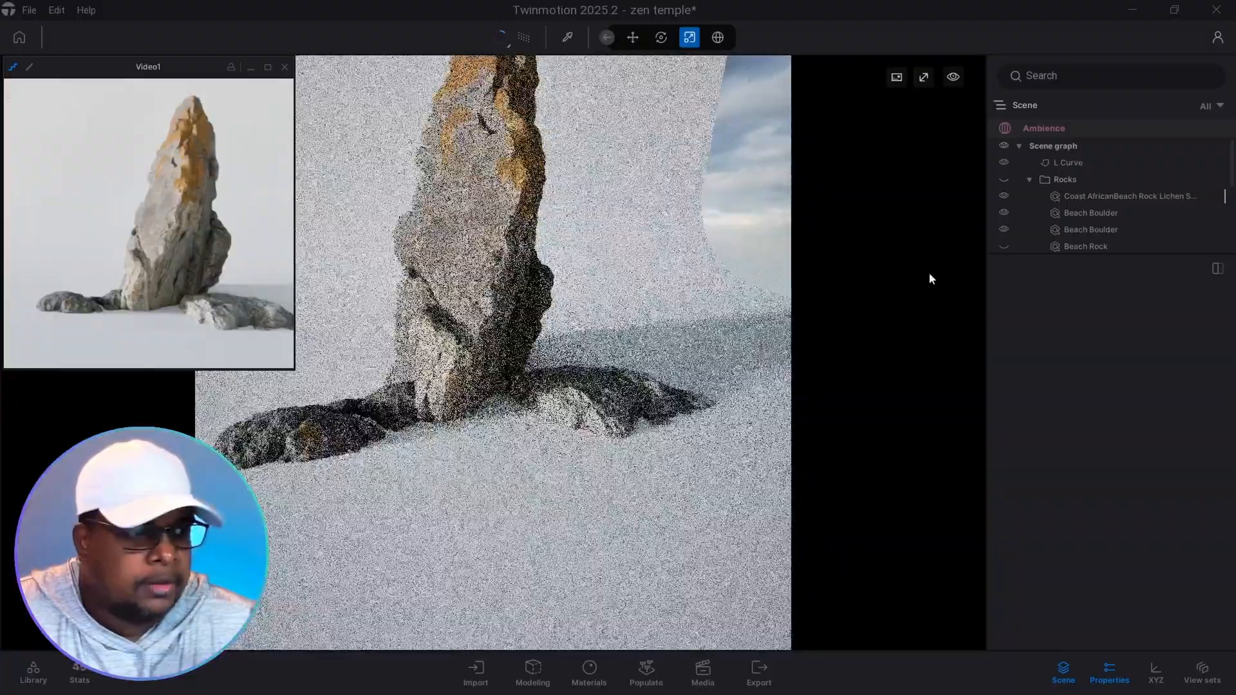
Step: Unhide the Beach Rock, the second Coast AfricanBeach Rock Lichen and the first three Coast AfricanBeach Rock Scatter 01 rocks
{"action": "left_click", "coordinate": [1106, 671]}
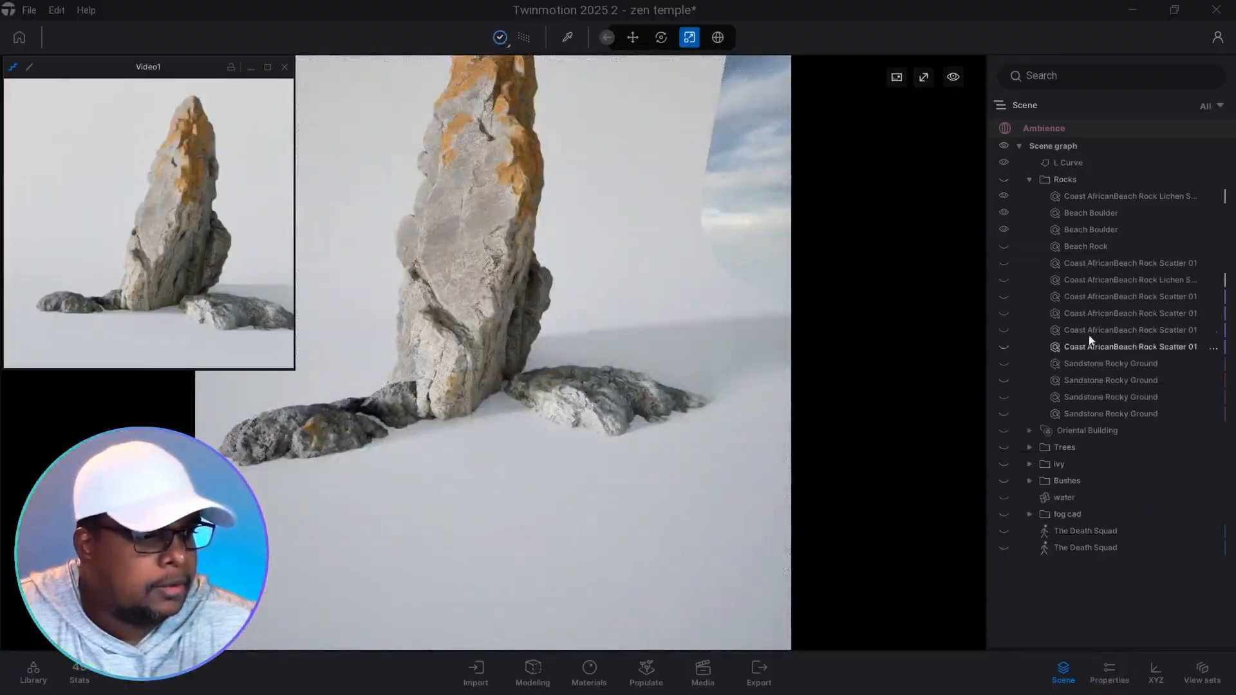
{"action": "left_click", "coordinate": [1004, 246]}
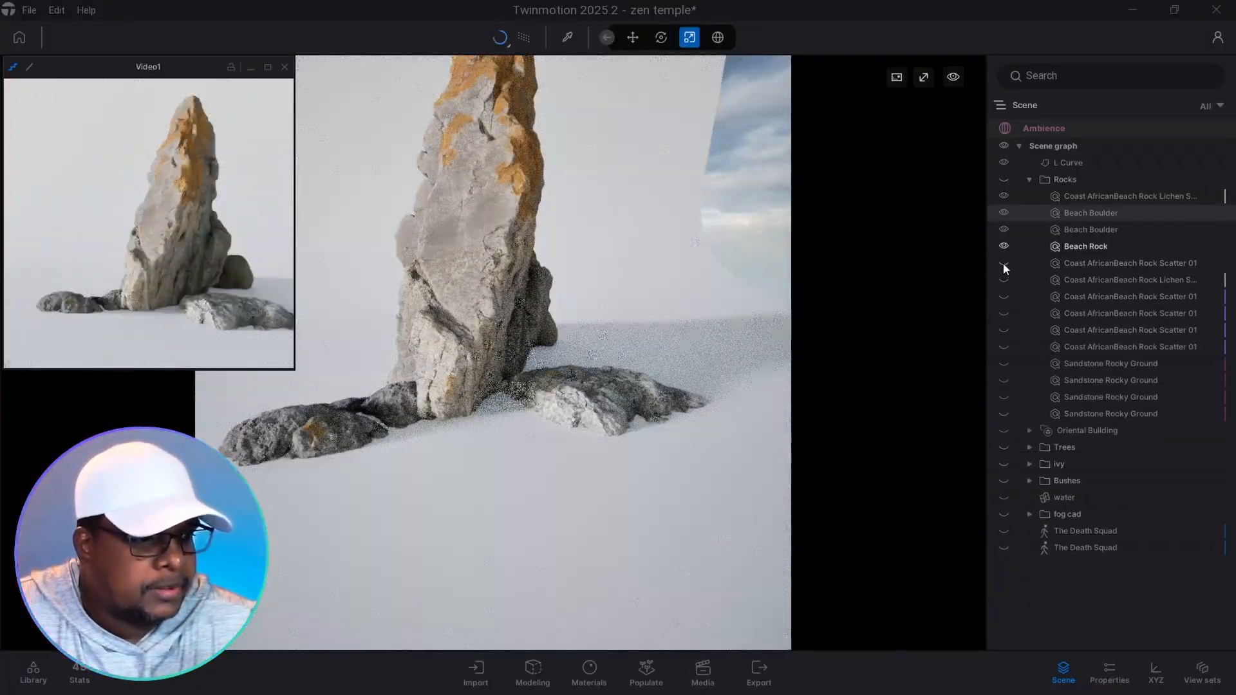
{"action": "left_click", "coordinate": [1003, 262]}
{"action": "left_click", "coordinate": [1004, 279]}
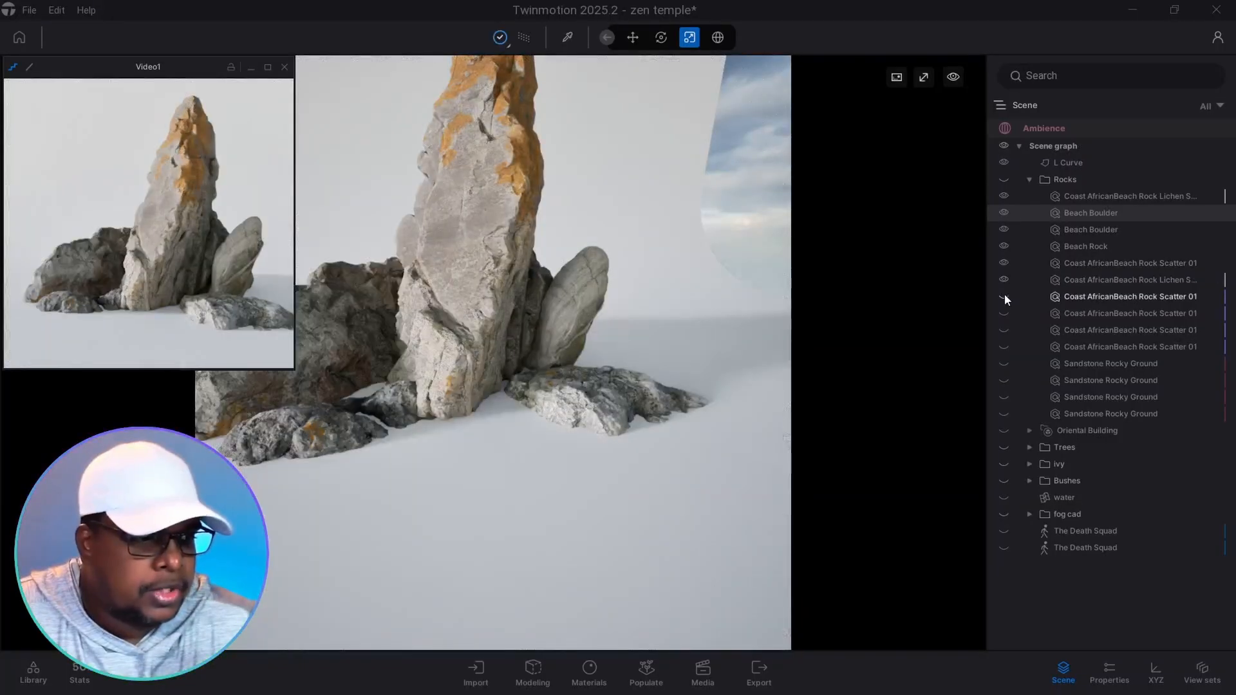
{"action": "left_click", "coordinate": [1003, 297]}
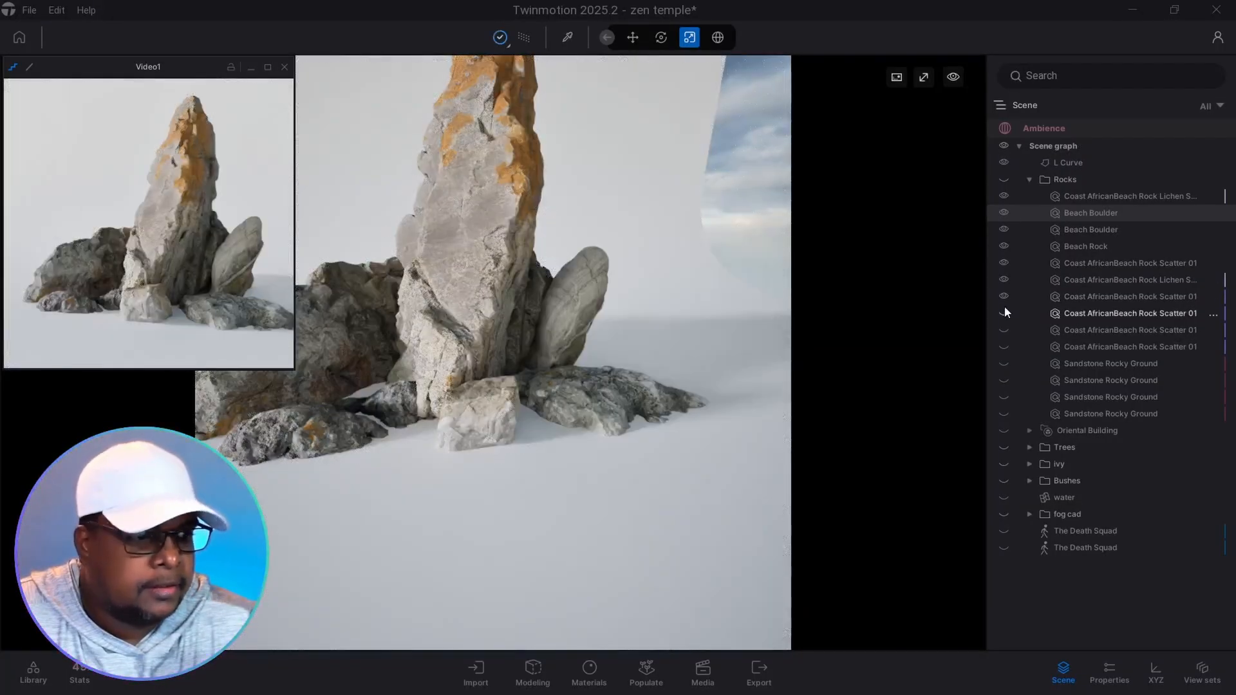
{"action": "left_click", "coordinate": [1004, 313]}
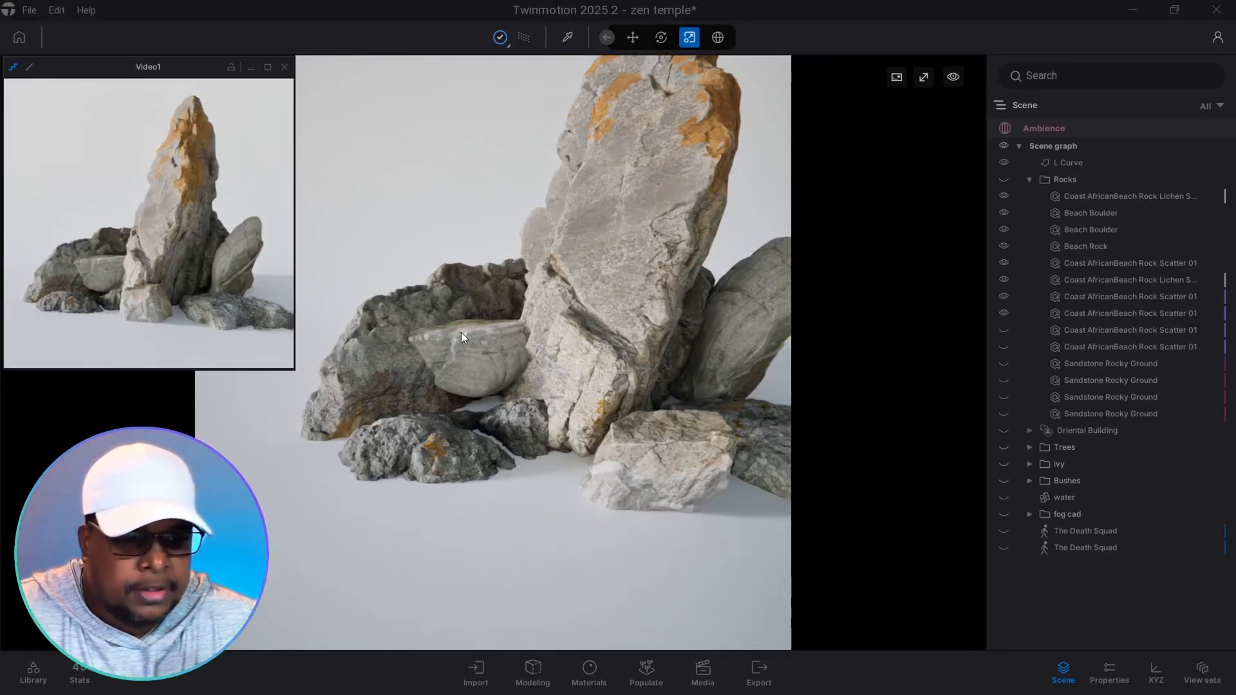
Step: Unhide the last two Coast AfricanBeach Rock Scatter 01 rocks to fill gaps around the base
{"action": "scroll", "coordinate": [480, 339], "scroll_direction": "up", "scroll_amount": 5}
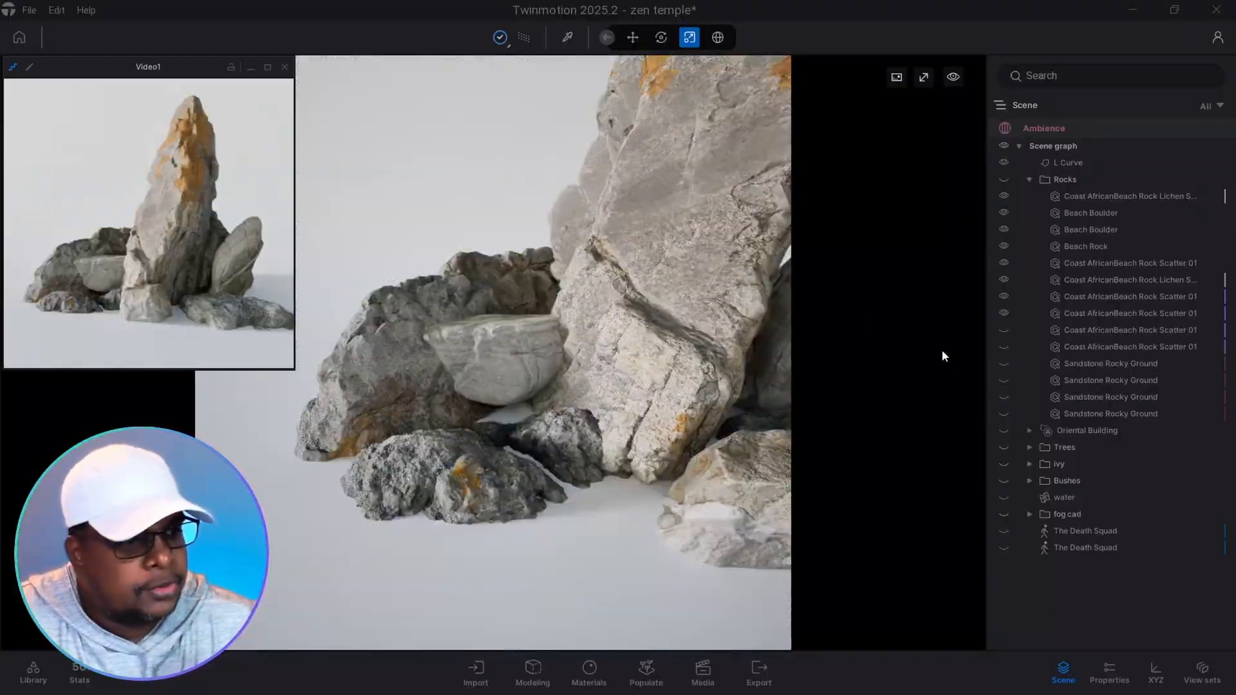
{"action": "left_click", "coordinate": [1005, 330]}
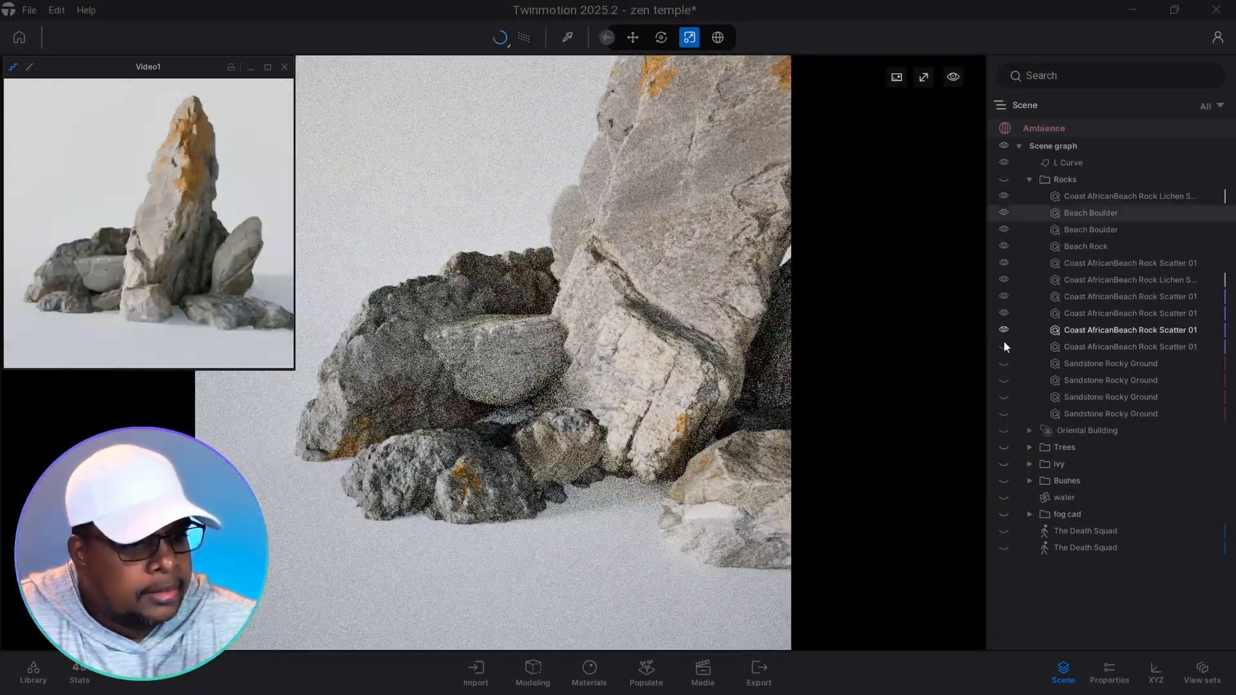
{"action": "left_click", "coordinate": [1003, 346]}
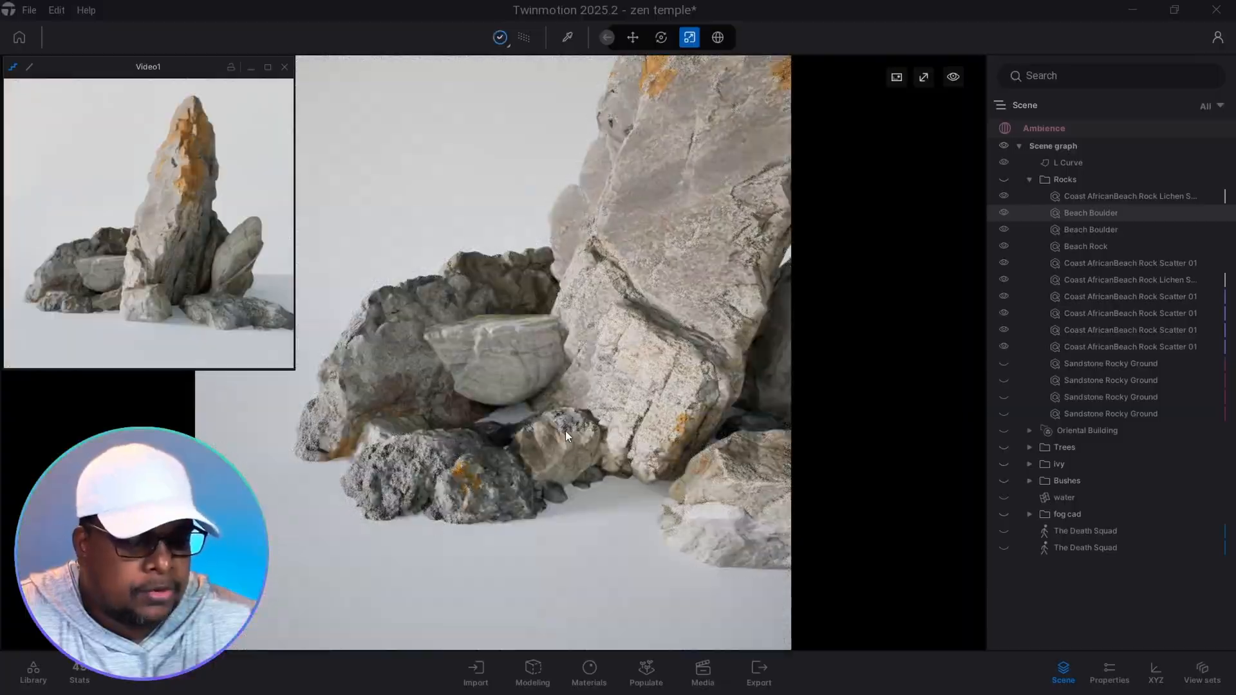
Step: Unhide the four Sandstone Rocky Ground assets to scatter small stones around the base of the rock composition
{"action": "mouse_move", "coordinate": [565, 430]}
{"action": "right_mouse_down"}
{"action": "mouse_move", "coordinate": [548, 418]}
{"action": "mouse_move", "coordinate": [574, 422]}
{"action": "right_mouse_up"}
{"action": "key", "text": "w"}
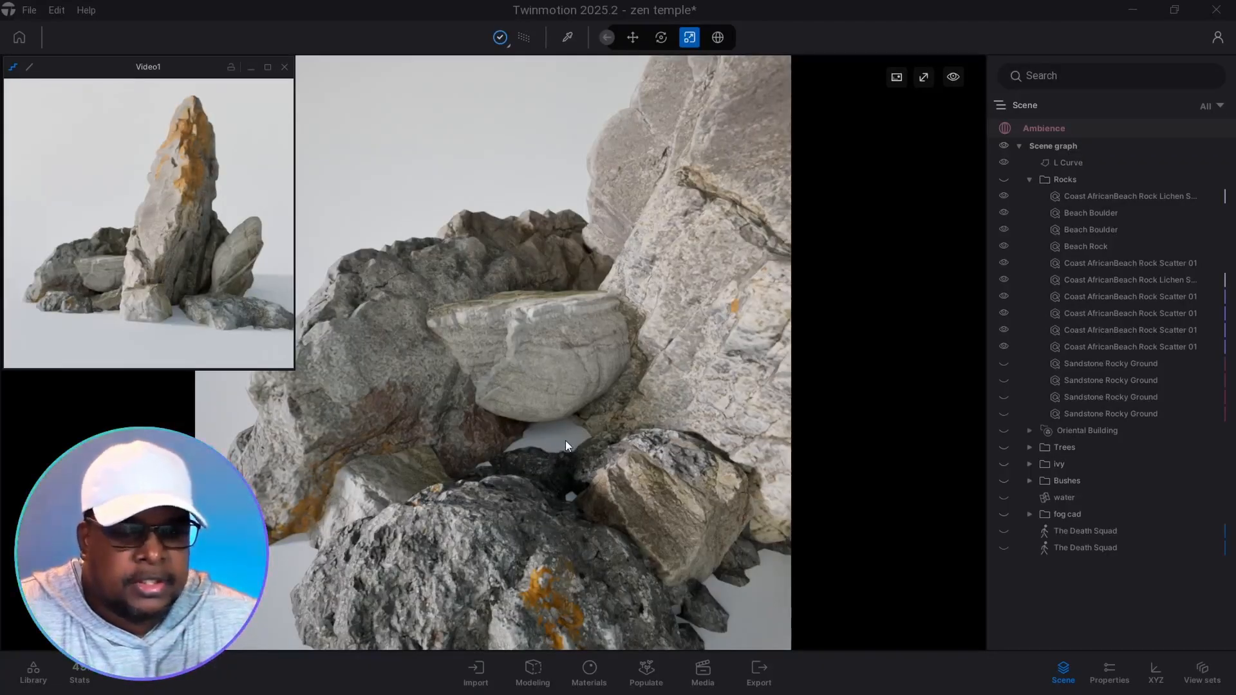
{"action": "mouse_move", "coordinate": [567, 439]}
{"action": "right_mouse_down"}
{"action": "mouse_move", "coordinate": [577, 451]}
{"action": "mouse_move", "coordinate": [574, 434]}
{"action": "mouse_move", "coordinate": [613, 441]}
{"action": "right_mouse_up"}
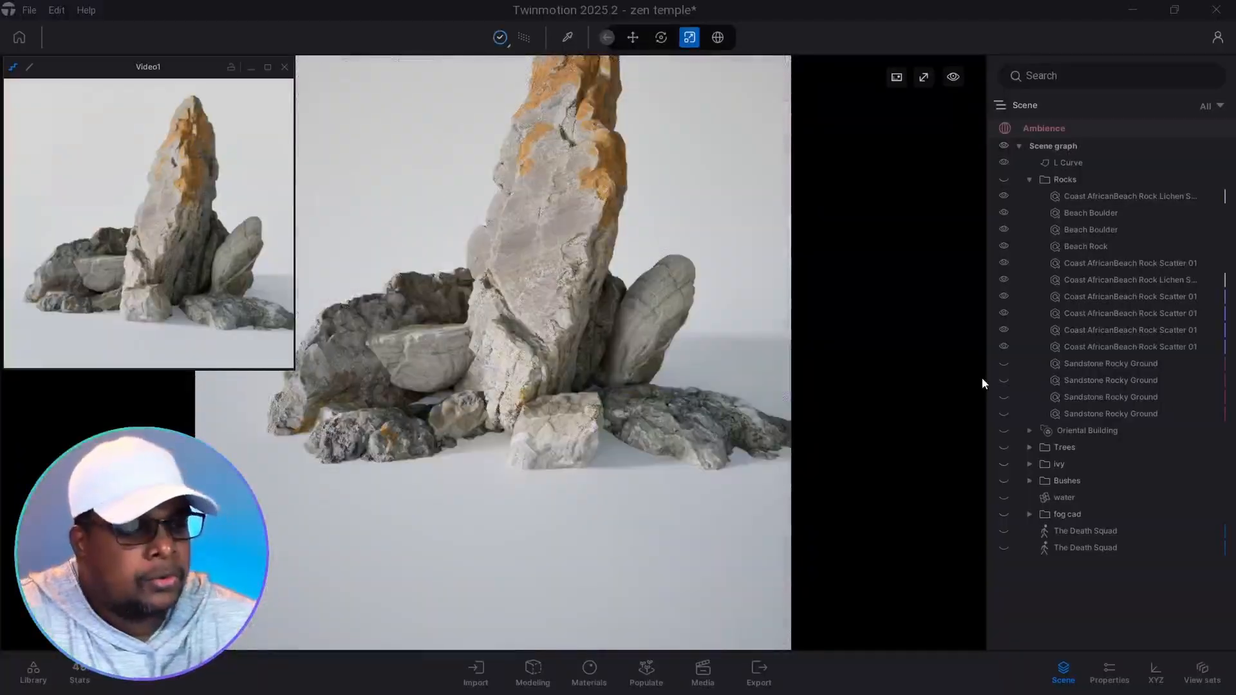
{"action": "left_click", "coordinate": [1005, 363]}
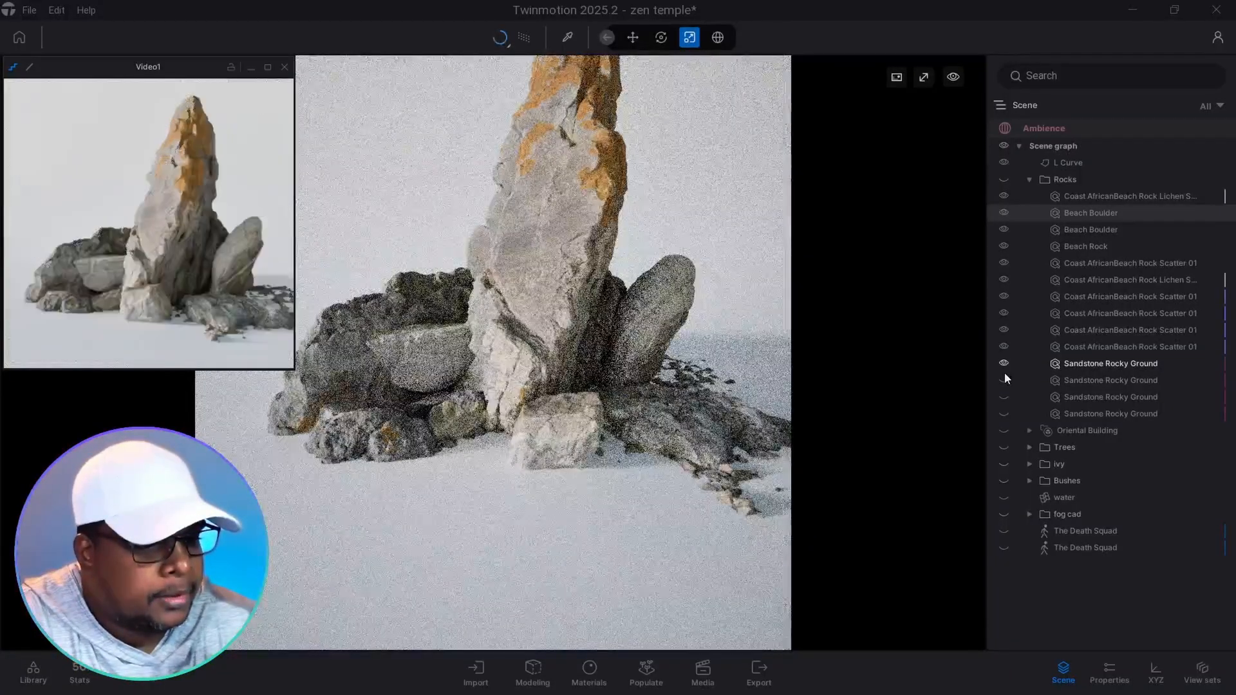
{"action": "left_click", "coordinate": [1005, 378]}
{"action": "left_click", "coordinate": [1004, 396]}
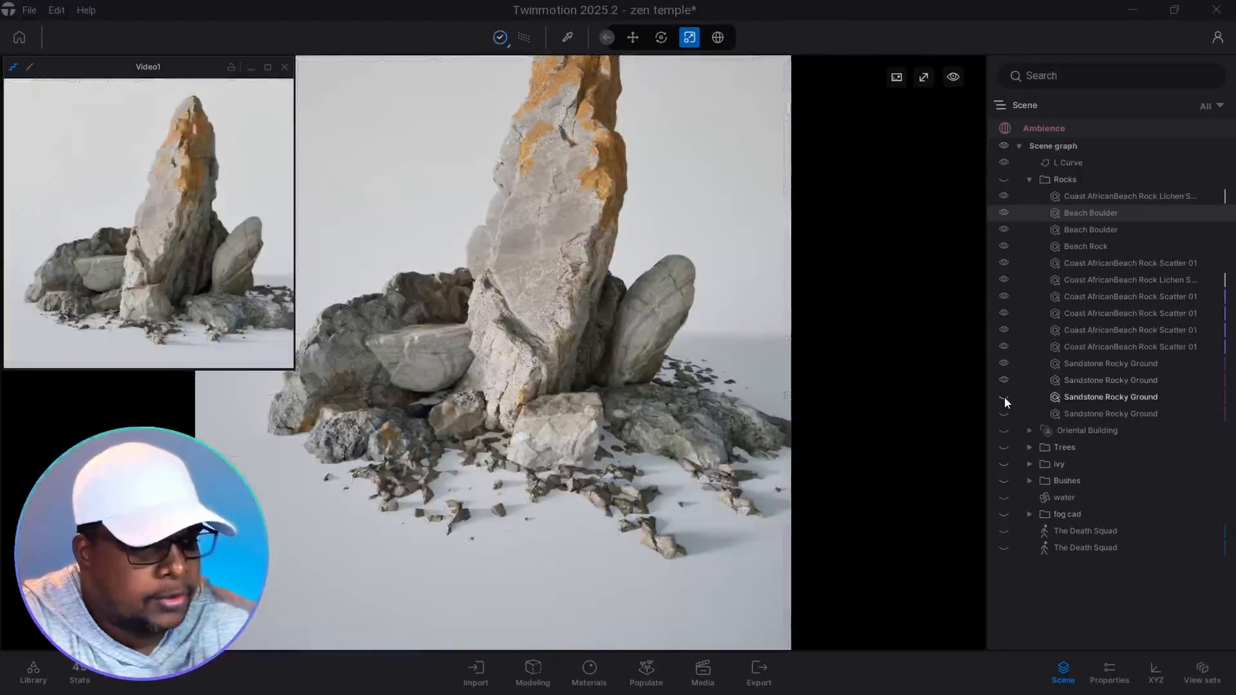
{"action": "left_click", "coordinate": [1005, 414]}
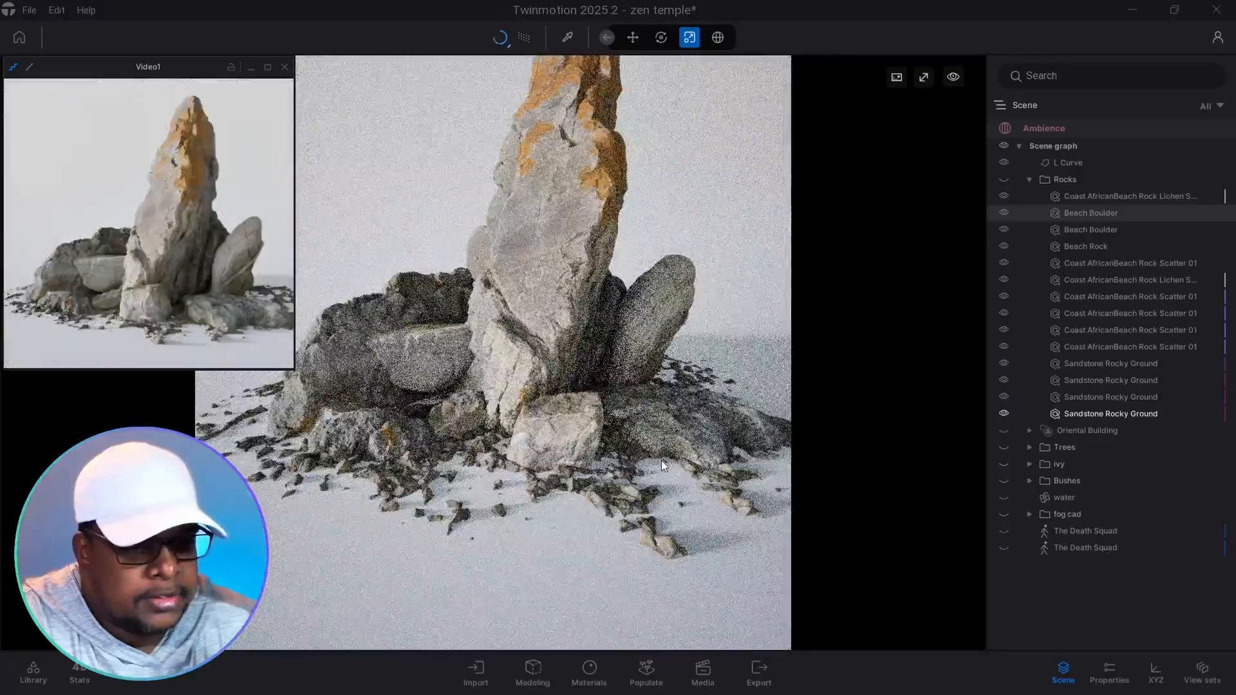
Step: Try raising the second Sandstone Rocky Ground patch so more of its loose stones cover the base of the rocks
{"action": "right_click_drag", "start_coordinate": [662, 461], "coordinate": [695, 458]}
{"action": "left_click", "coordinate": [460, 454]}
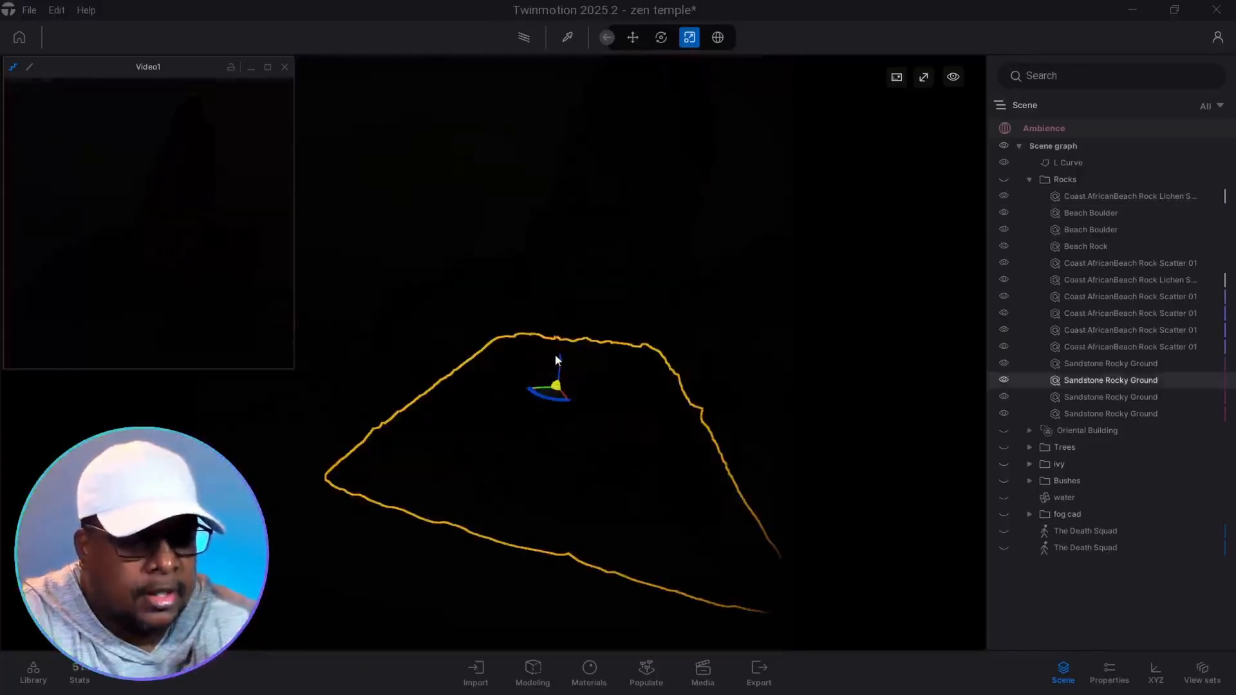
{"action": "right_click_drag", "start_coordinate": [562, 358], "coordinate": [597, 297]}
{"action": "key", "text": "Escape"}
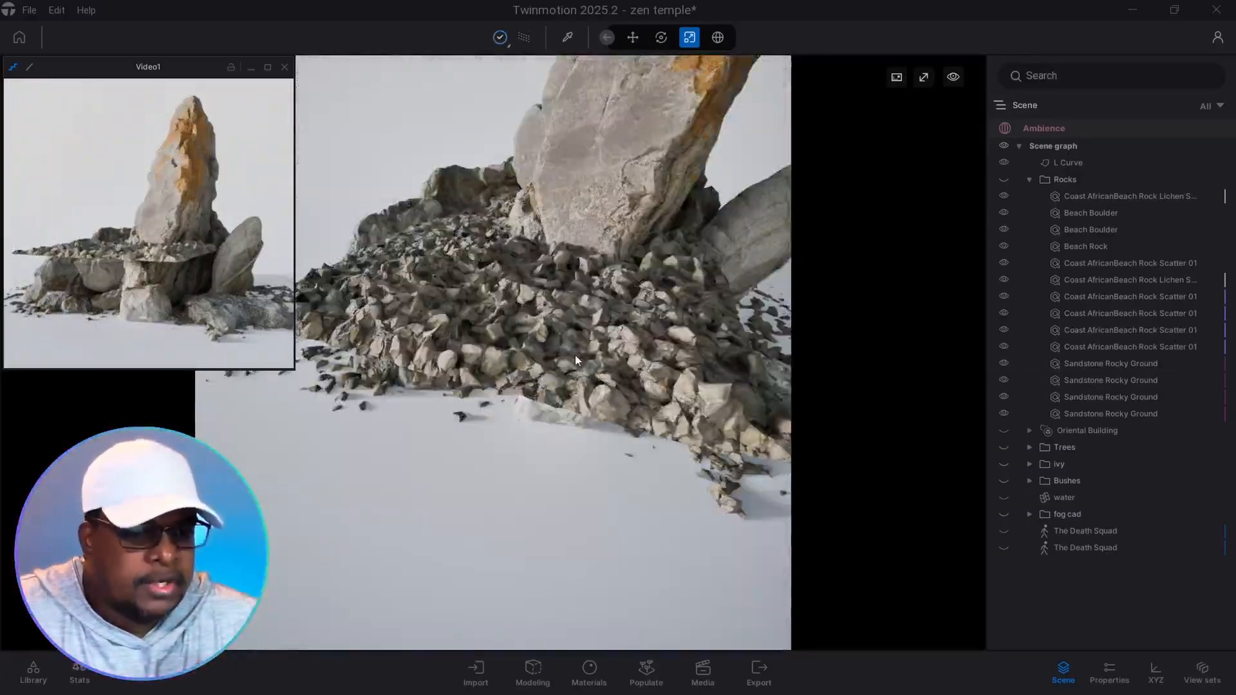
Step: Undo the height change of the second Sandstone Rocky Ground patch and deselect it
{"action": "key", "text": "ctrl+z"}
{"action": "key", "text": "ctrl+z"}
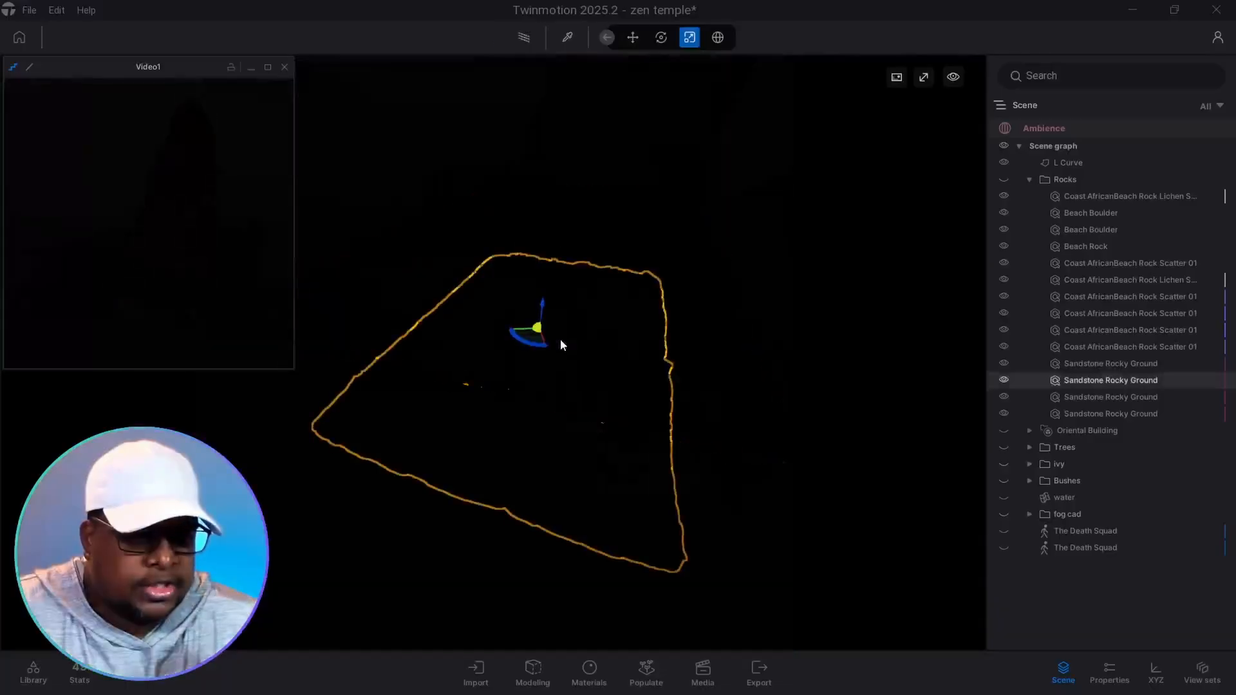
{"action": "key", "text": "Escape"}
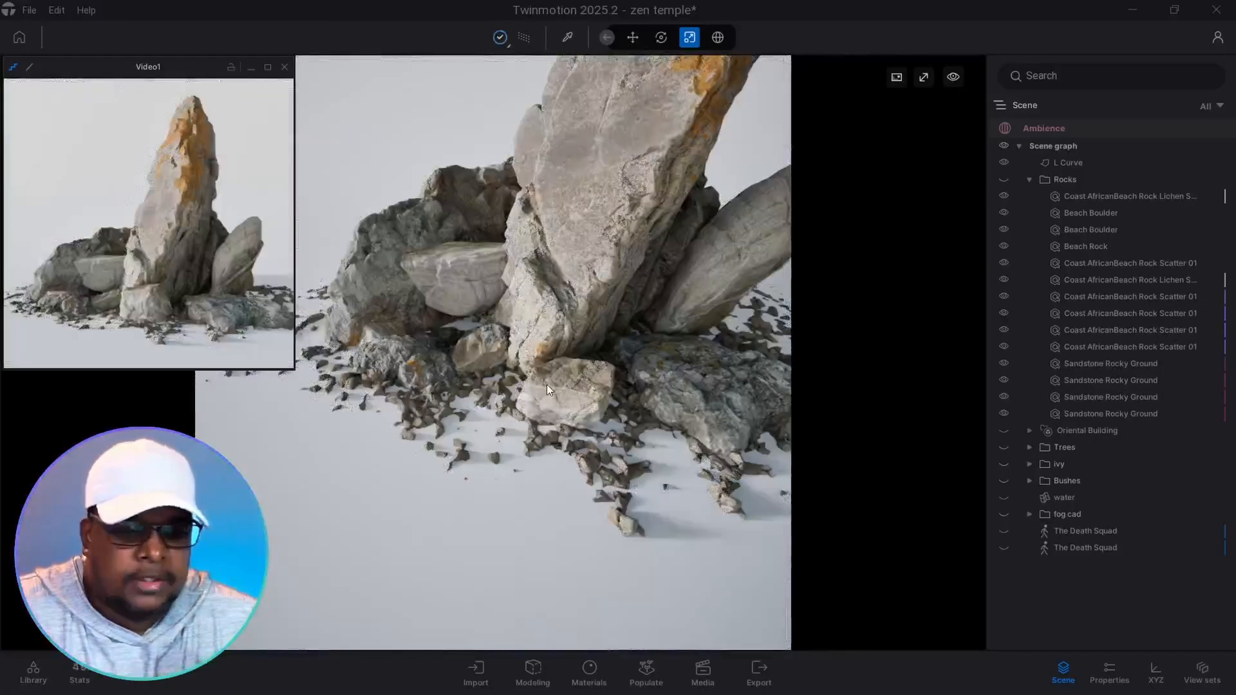
Step: Collapse the Rocks folder and unhide the Oriental Building
{"action": "right_click_drag", "start_coordinate": [535, 370], "coordinate": [562, 335]}
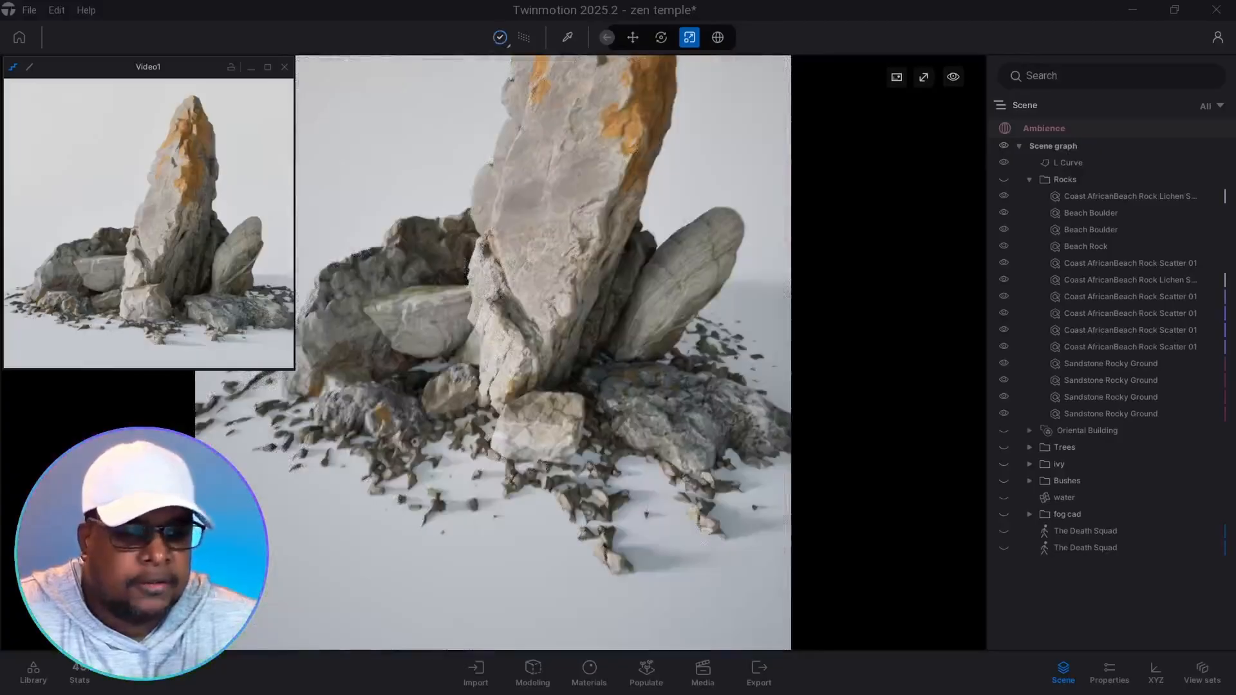
{"action": "right_click_drag", "start_coordinate": [539, 515], "coordinate": [545, 405]}
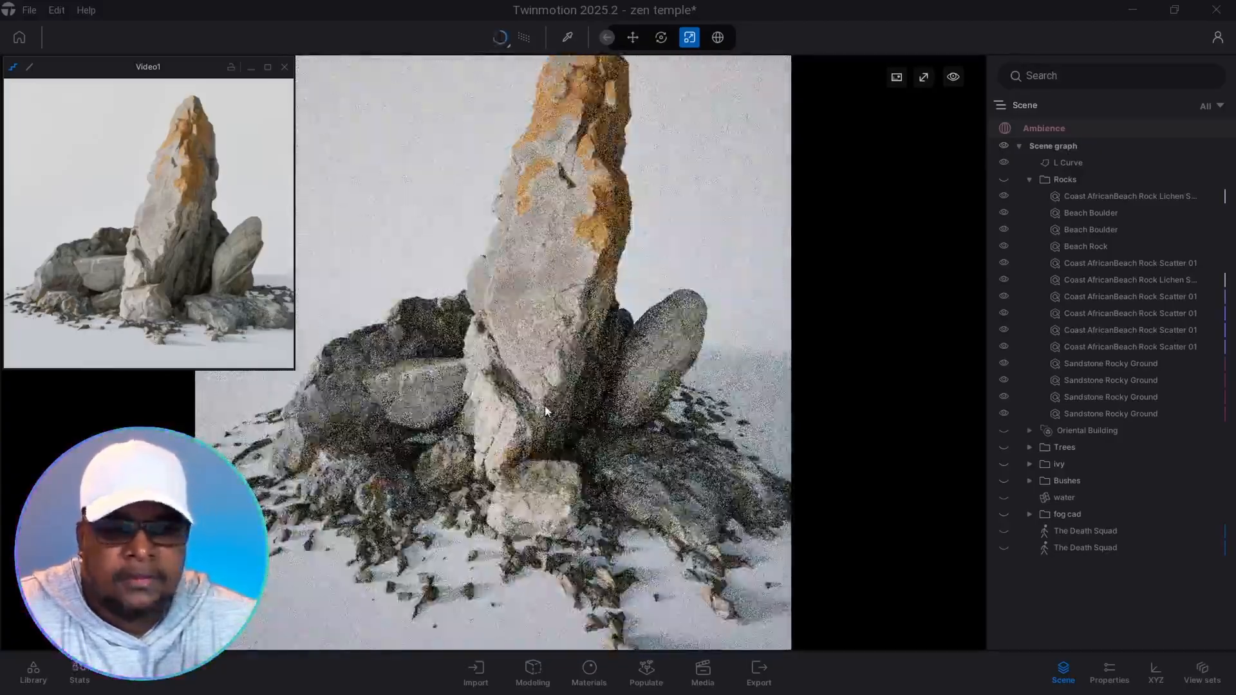
{"action": "scroll", "coordinate": [545, 404], "scroll_direction": "down", "scroll_amount": 5}
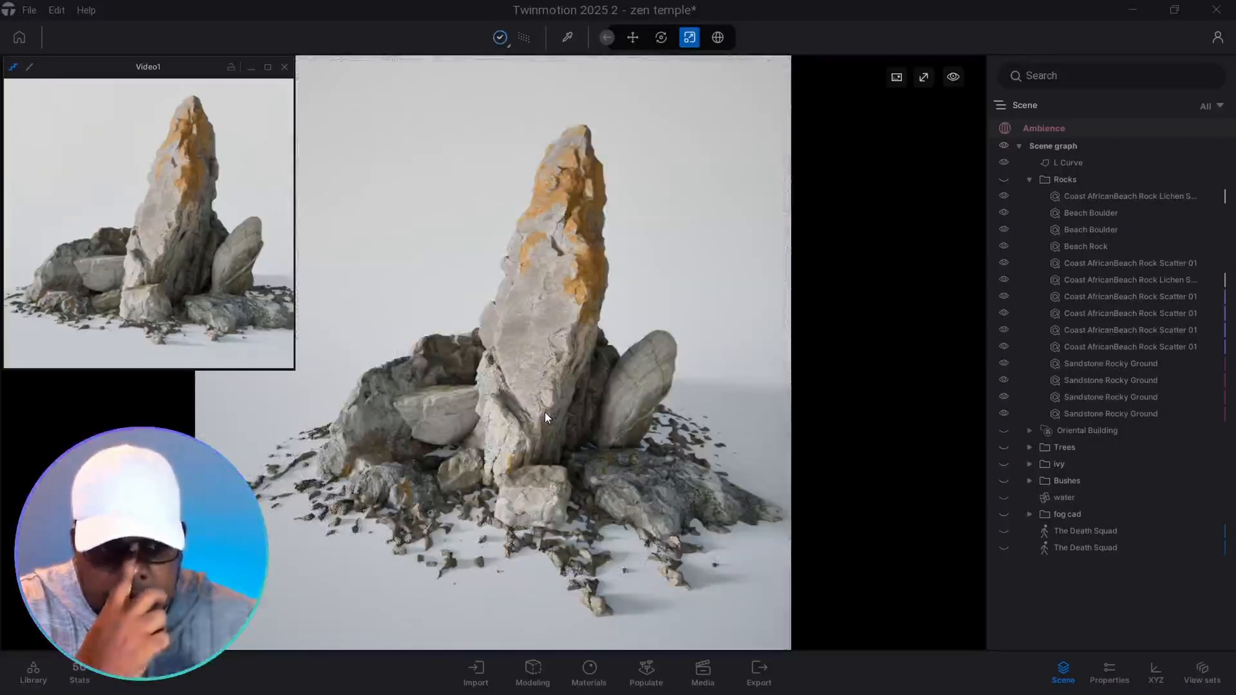
{"action": "left_click", "coordinate": [1031, 180]}
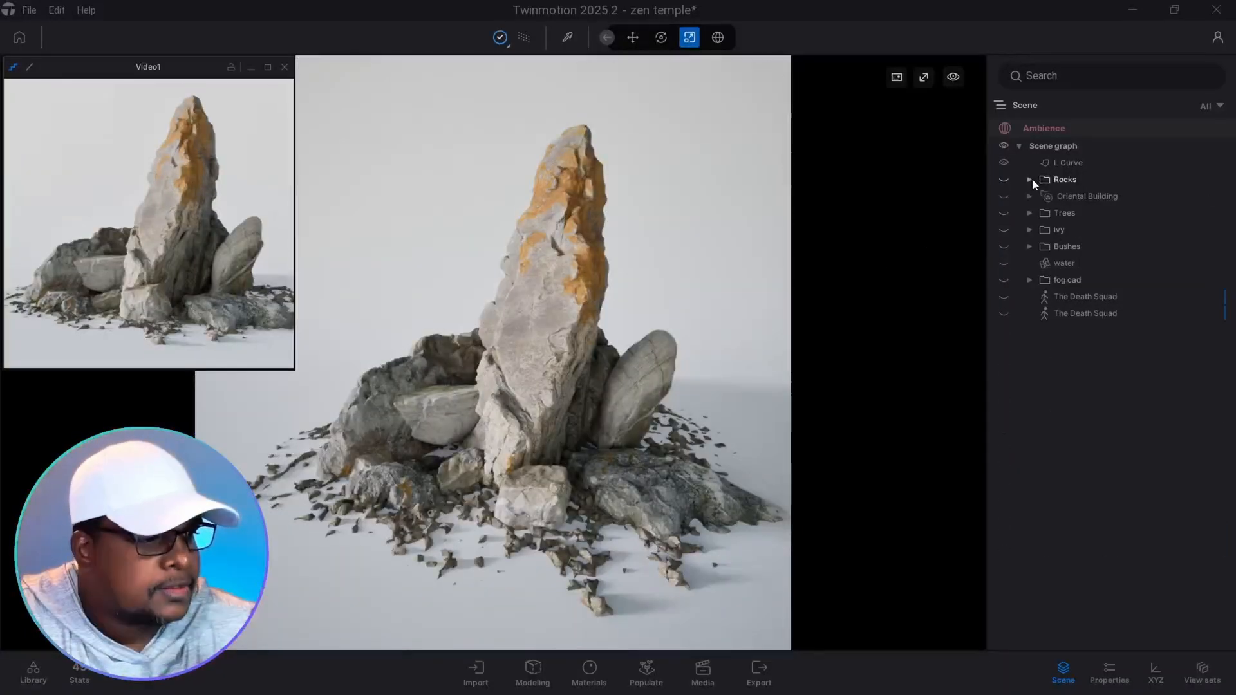
{"action": "left_click", "coordinate": [1003, 196]}
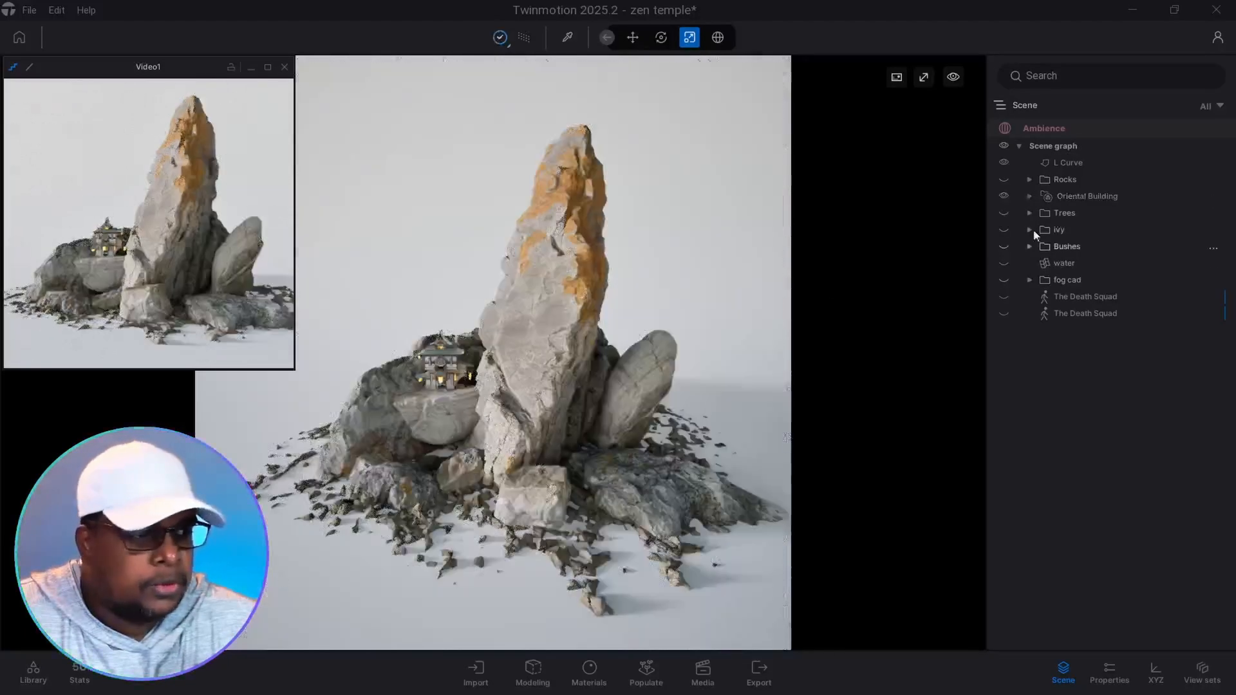
Step: Examine up close how the Oriental Building sits on its boulder ledge beside the tall rock
{"action": "left_click", "coordinate": [1088, 202]}
{"action": "middle_click_drag", "start_coordinate": [545, 332], "coordinate": [670, 332]}
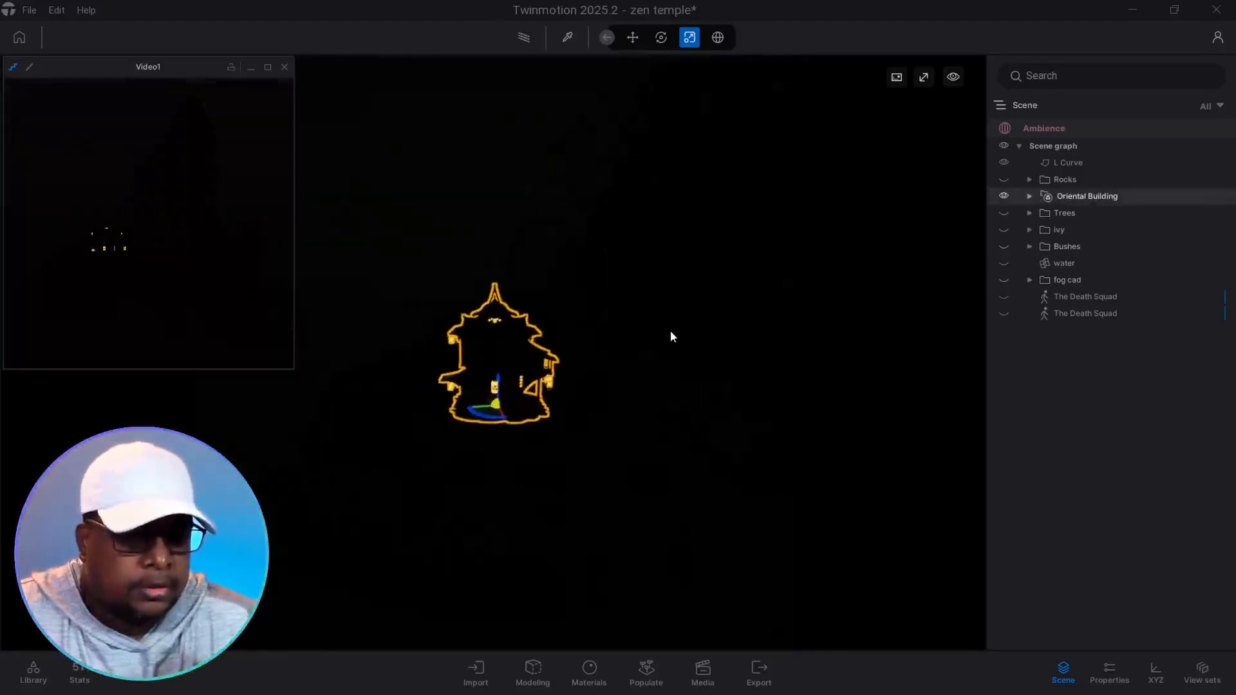
{"action": "key", "text": "Escape"}
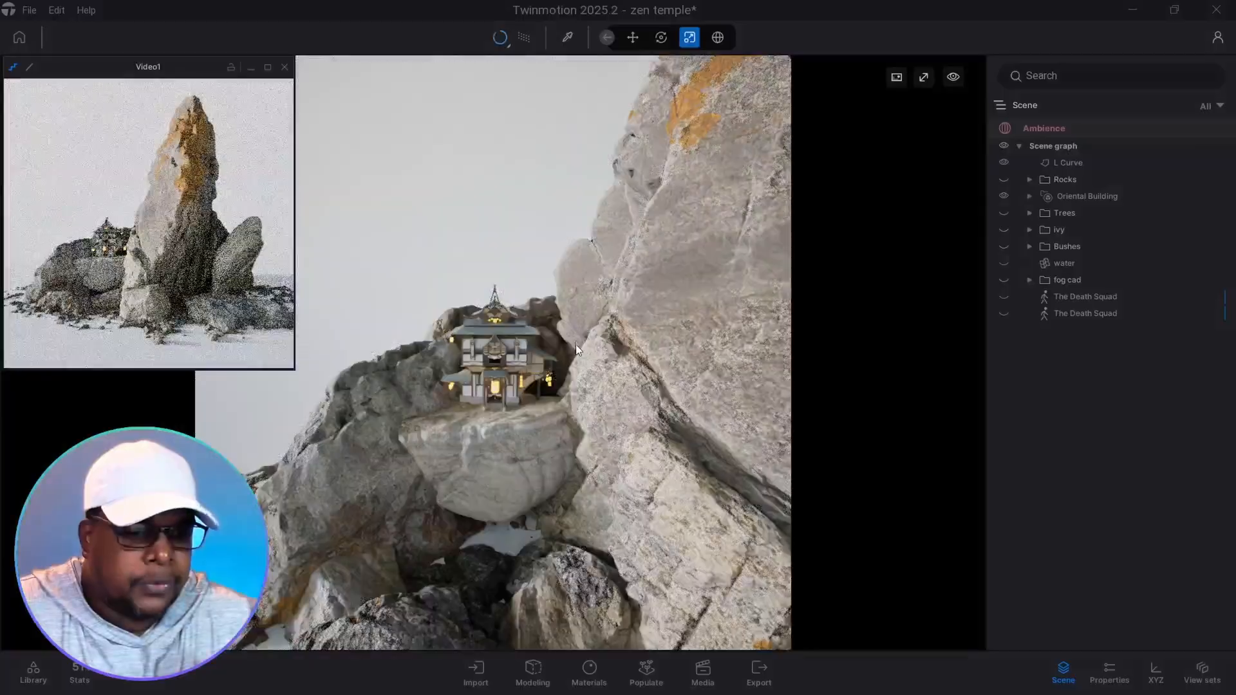
{"action": "middle_click_drag", "start_coordinate": [576, 346], "coordinate": [581, 341]}
{"action": "key", "text": "w"}
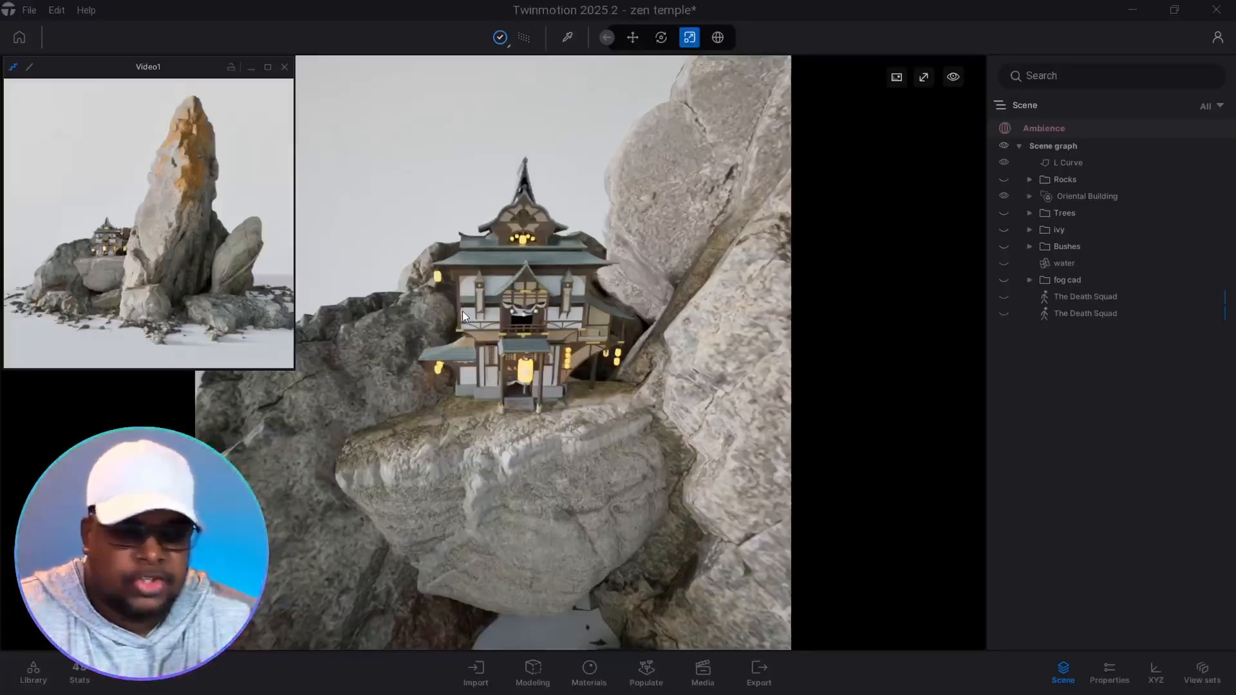
{"action": "right_click_drag", "start_coordinate": [602, 373], "coordinate": [620, 339]}
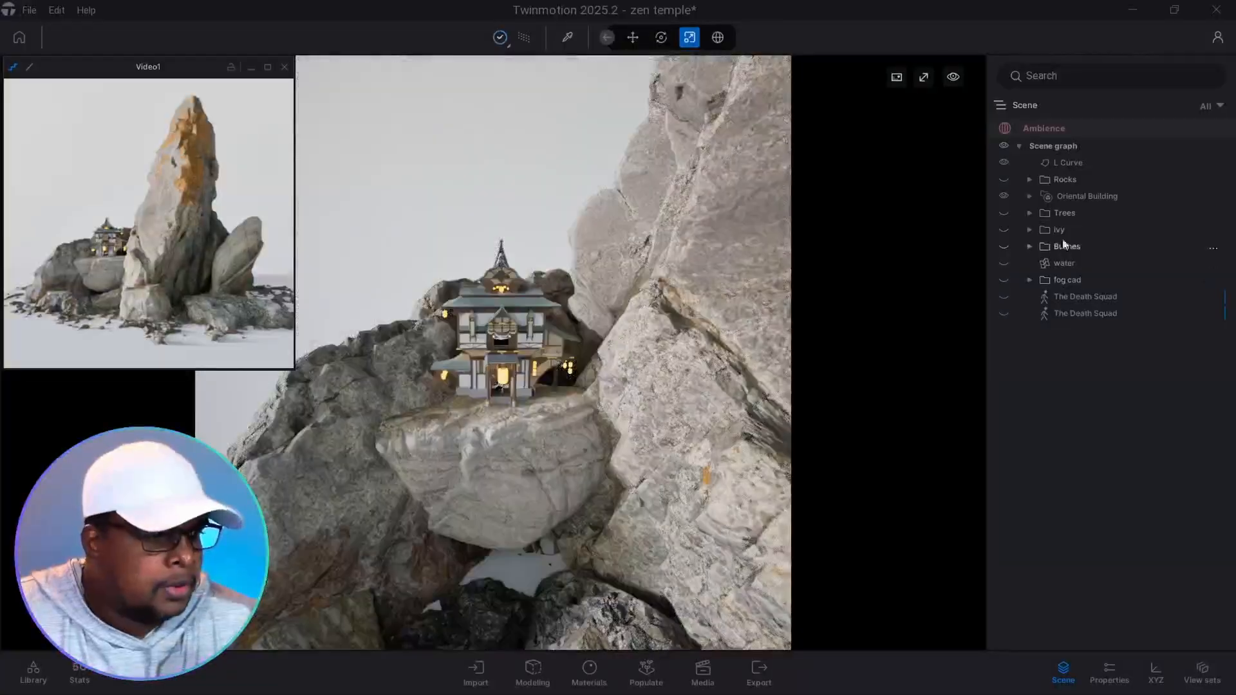
Step: Expand the Trees folder and unhide its seven Acer buergerianum trees one by one
{"action": "left_click", "coordinate": [1030, 214]}
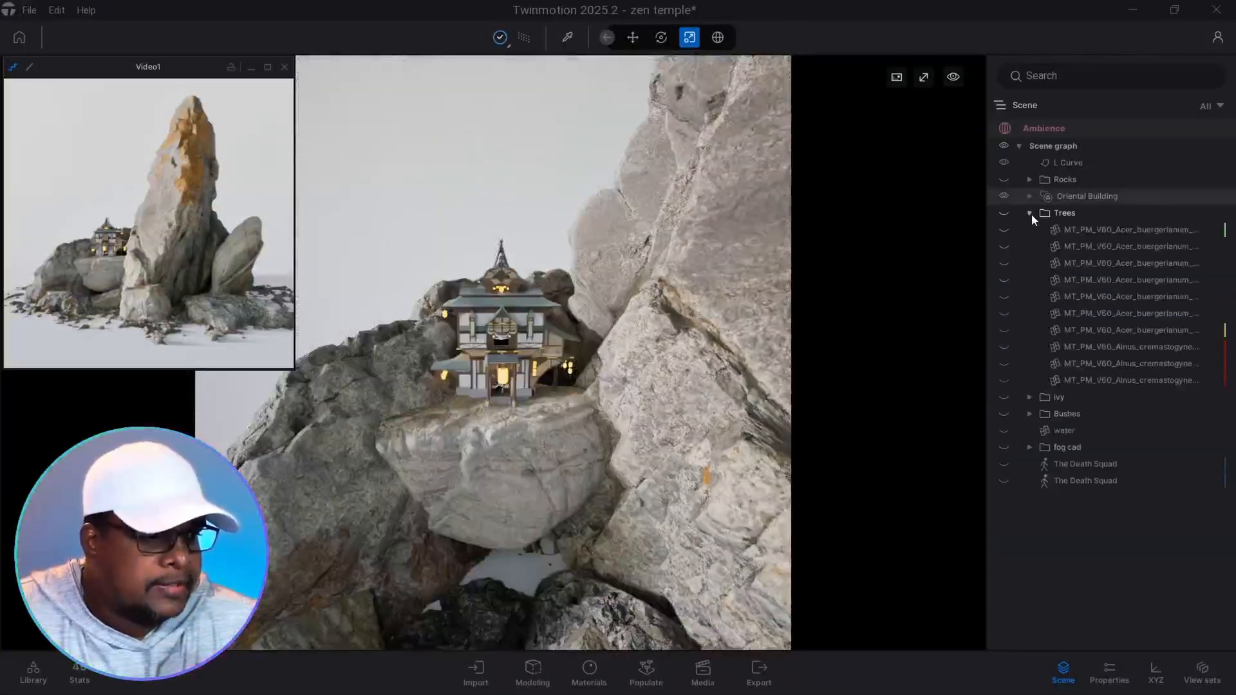
{"action": "right_click_drag", "start_coordinate": [623, 392], "coordinate": [621, 393]}
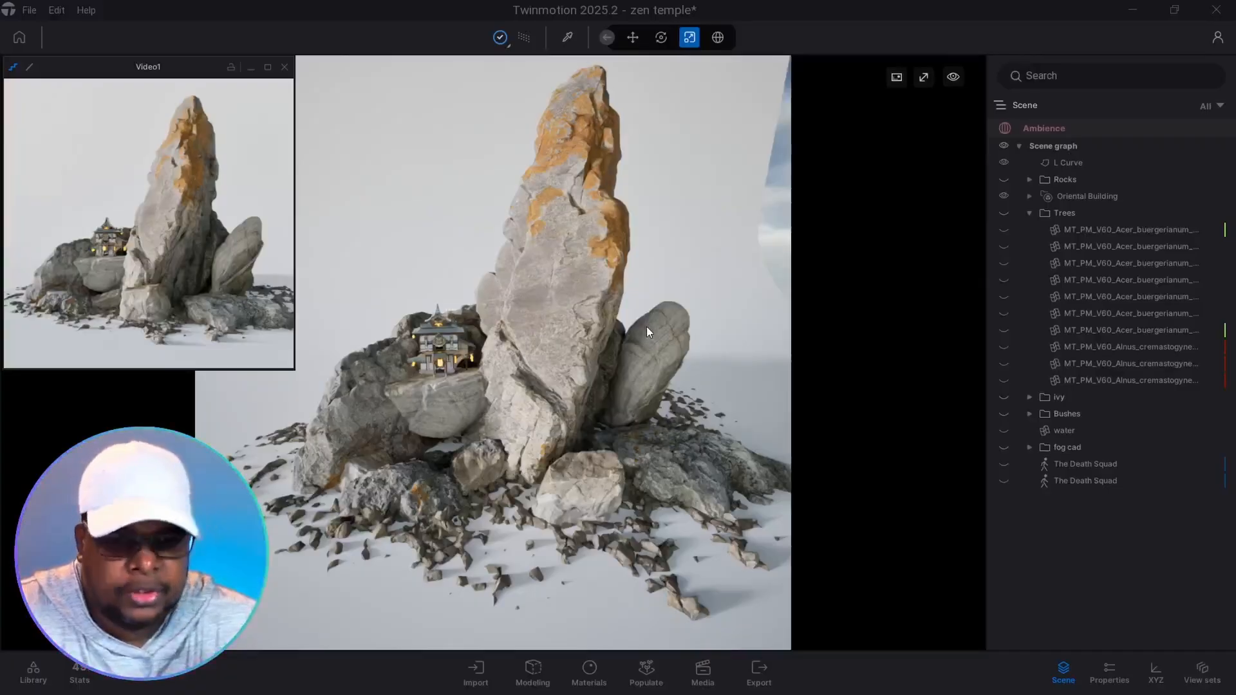
{"action": "left_click", "coordinate": [1003, 230]}
{"action": "left_click", "coordinate": [1004, 246]}
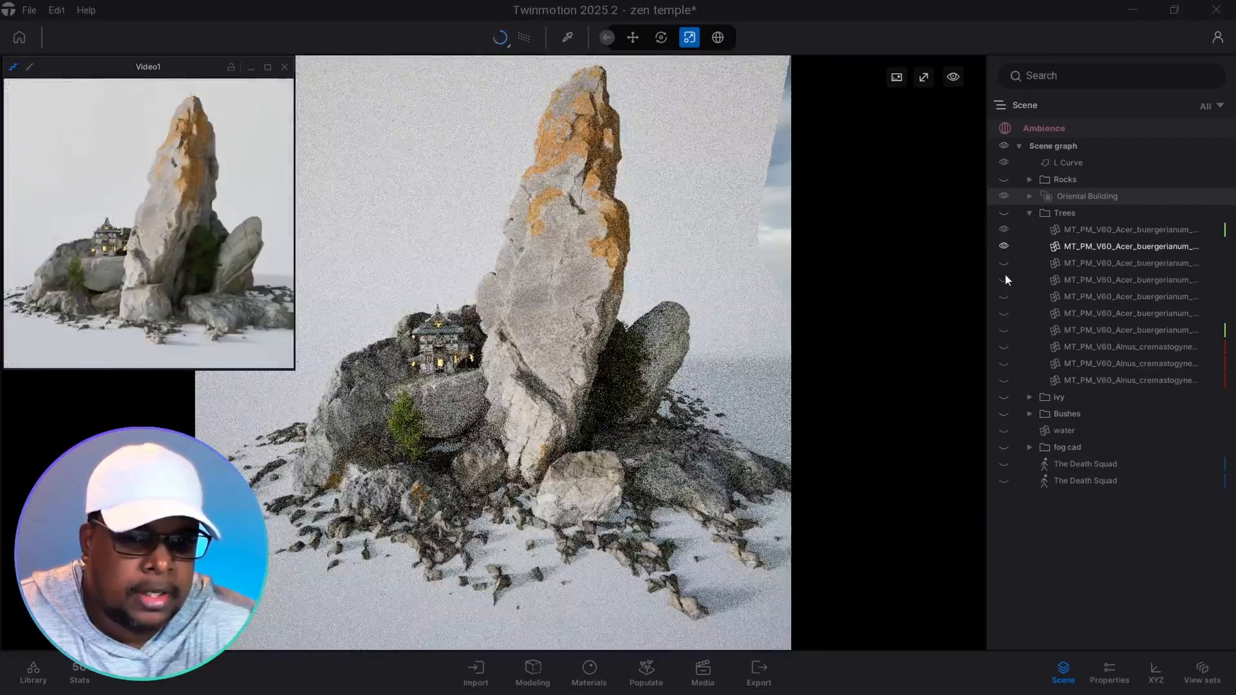
{"action": "left_click", "coordinate": [1004, 263]}
{"action": "left_click", "coordinate": [1005, 280]}
{"action": "left_click", "coordinate": [1004, 296]}
{"action": "left_click", "coordinate": [1004, 314]}
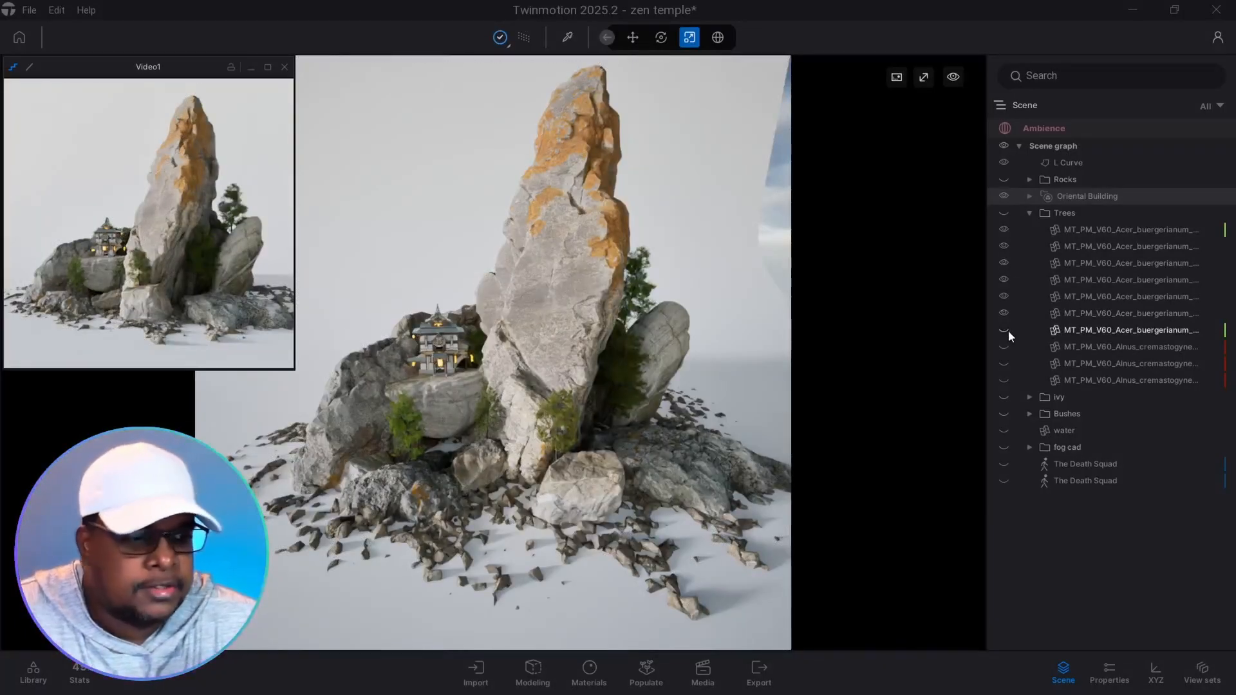
{"action": "left_click", "coordinate": [1007, 329]}
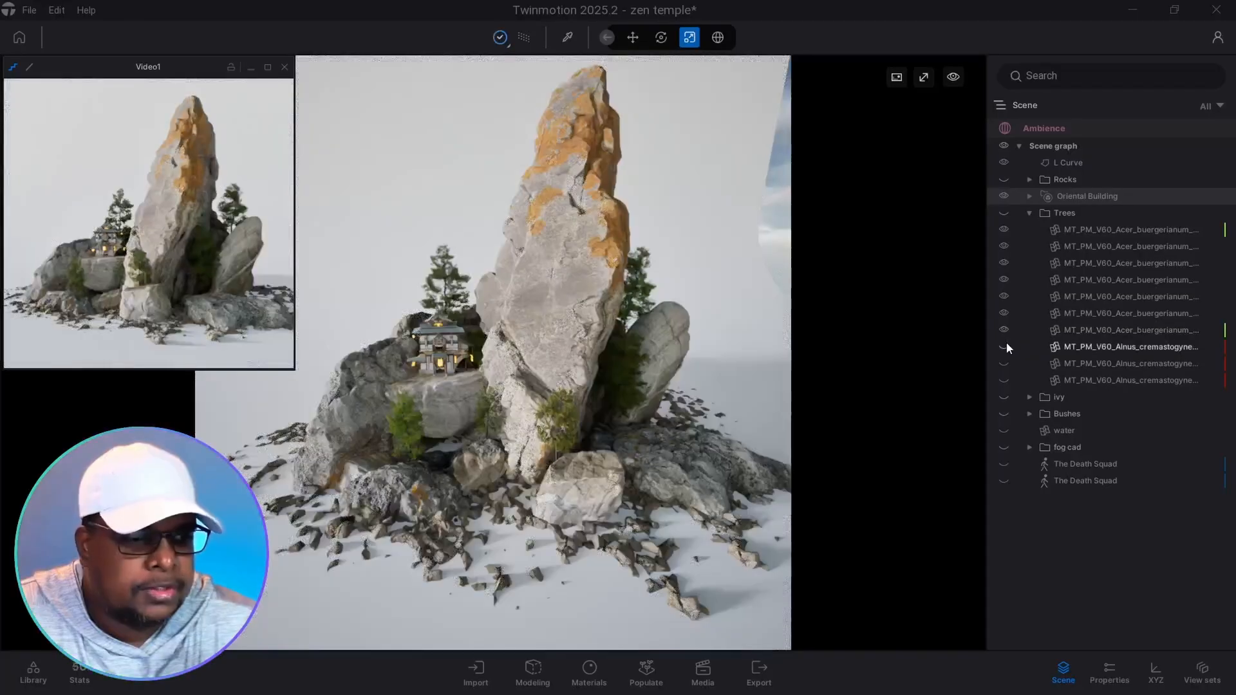
Step: Unhide the three Alnus cremastogyne trees in the Trees folder
{"action": "left_click", "coordinate": [1005, 345]}
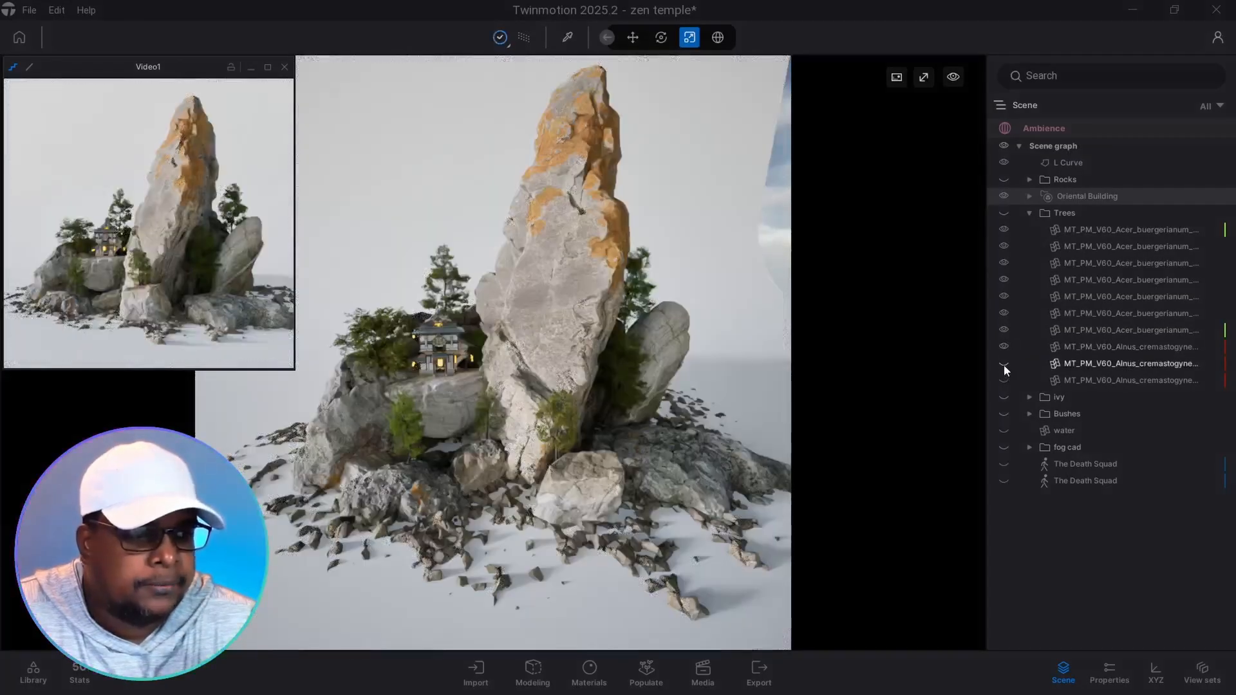
{"action": "left_click", "coordinate": [1003, 365]}
{"action": "left_click", "coordinate": [1003, 380]}
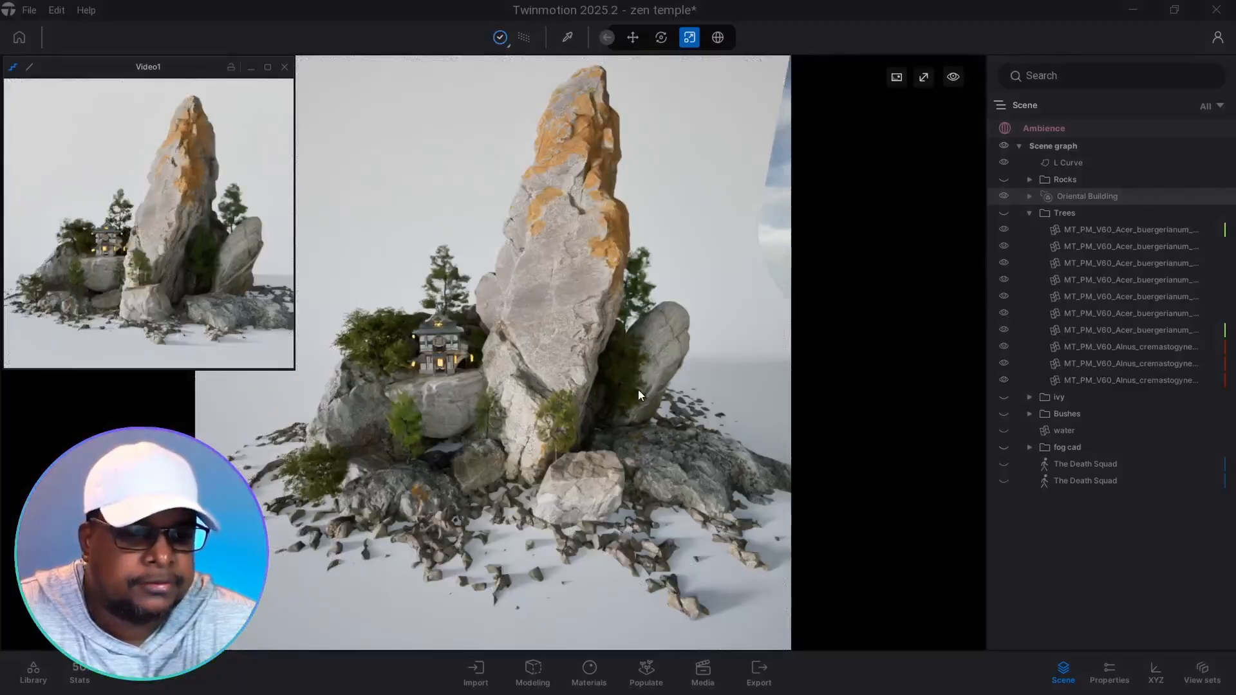
{"action": "middle_click_drag", "start_coordinate": [640, 440], "coordinate": [613, 456], "text": "shift"}
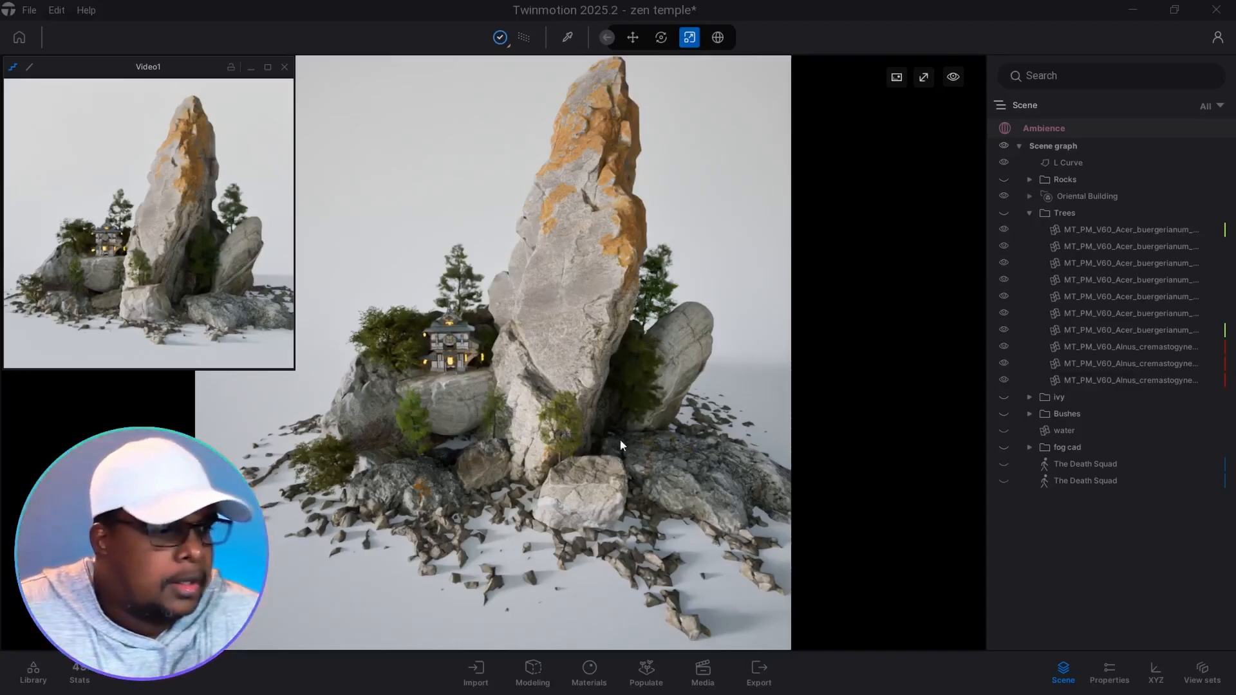
Step: Collapse the Trees folder and unhide both Falling Ivy 1 plants and Falling Ivy 2 in the ivy folder
{"action": "left_click", "coordinate": [1031, 213]}
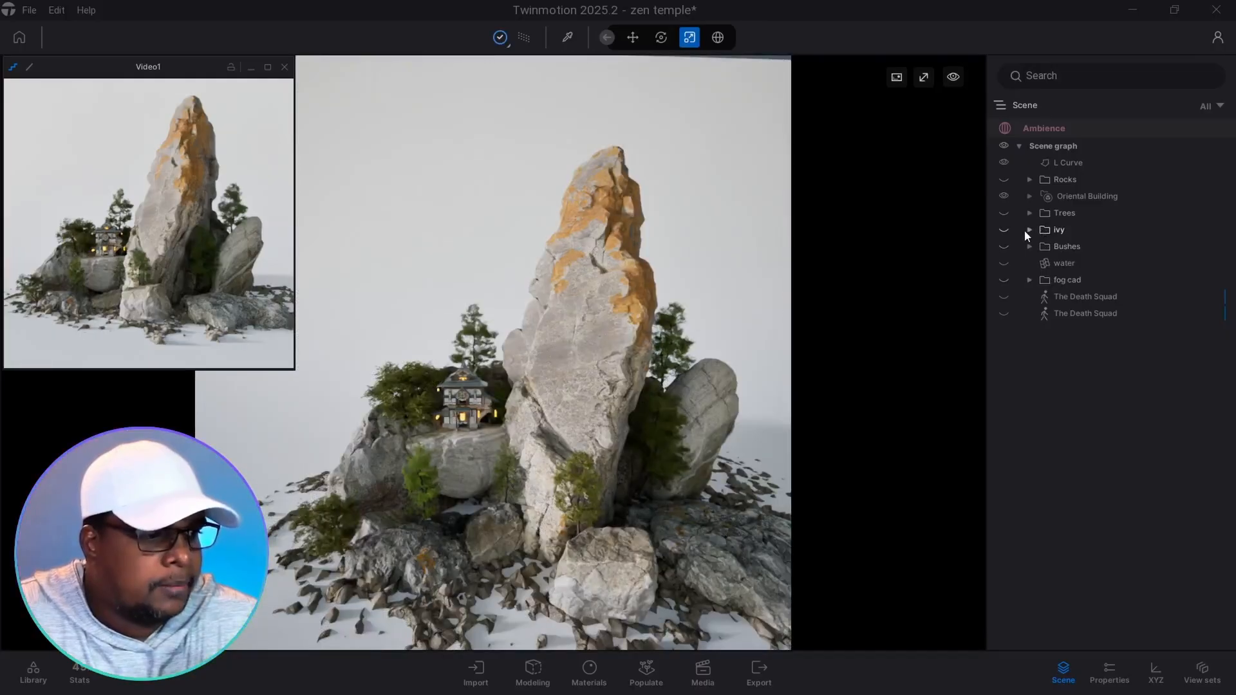
{"action": "left_click", "coordinate": [1030, 230]}
{"action": "scroll", "coordinate": [482, 453], "scroll_direction": "up", "scroll_amount": 1}
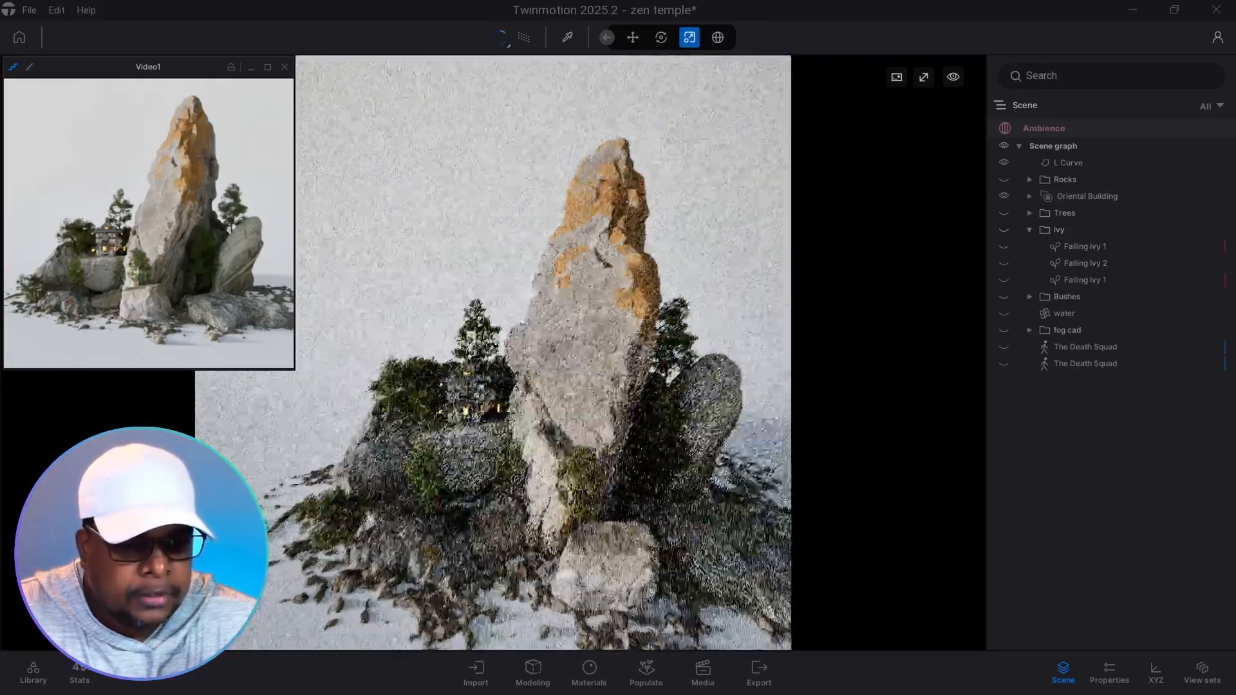
{"action": "middle_click_drag", "start_coordinate": [483, 452], "coordinate": [492, 433]}
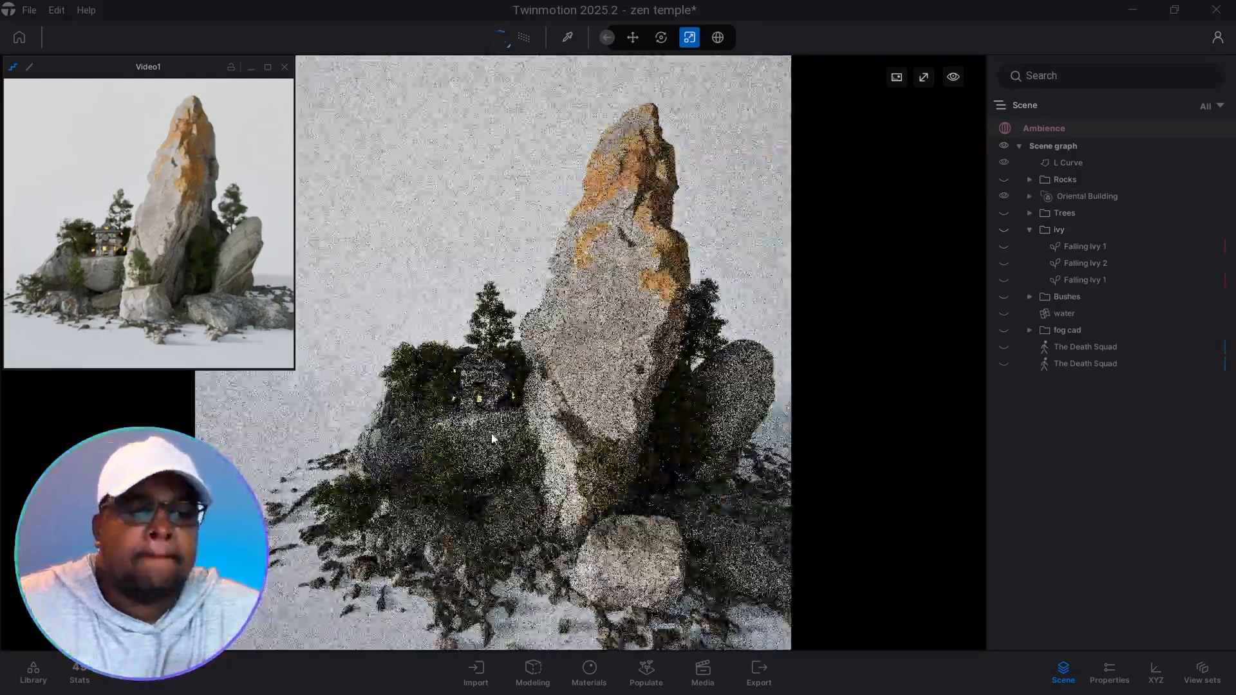
{"action": "scroll", "coordinate": [492, 438], "scroll_direction": "up", "scroll_amount": 3}
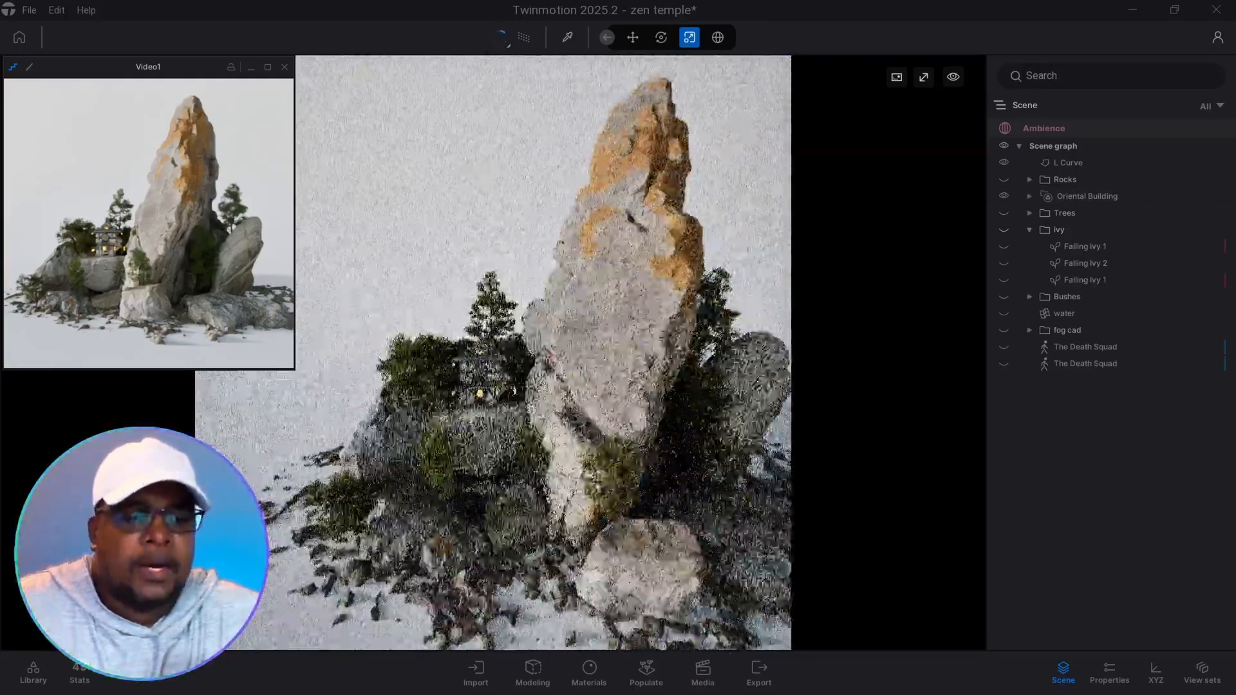
{"action": "scroll", "coordinate": [468, 399], "scroll_direction": "up", "scroll_amount": 4}
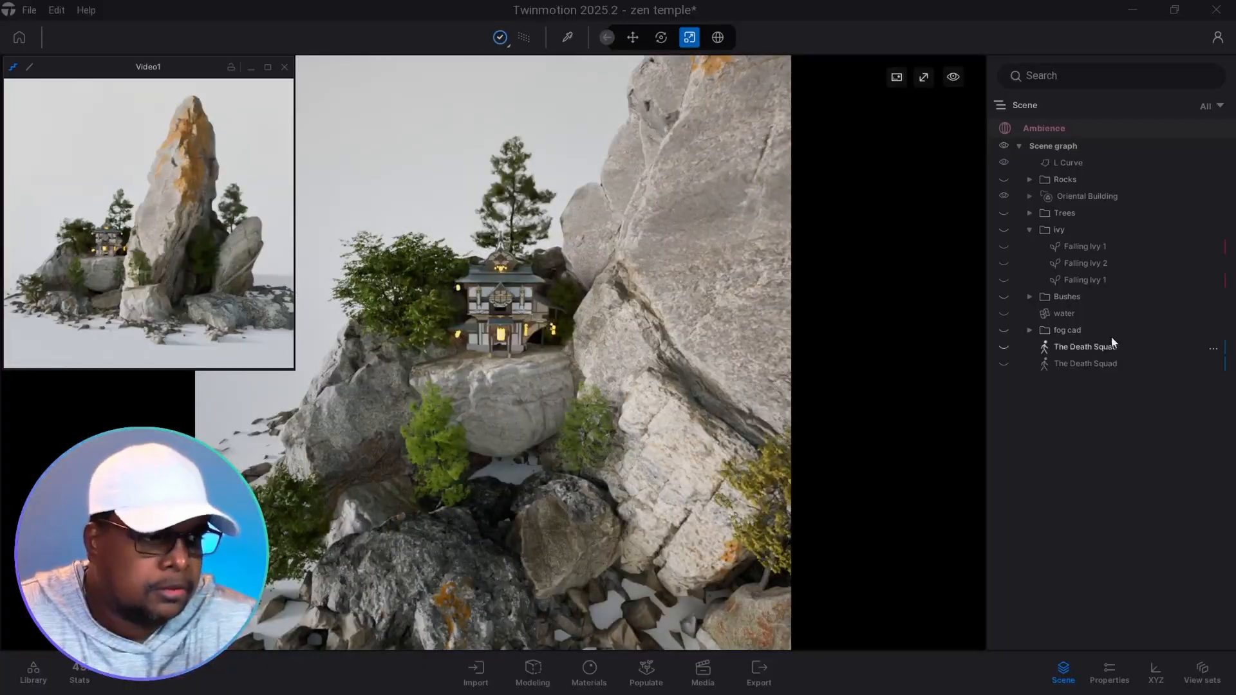
{"action": "left_click", "coordinate": [1004, 246]}
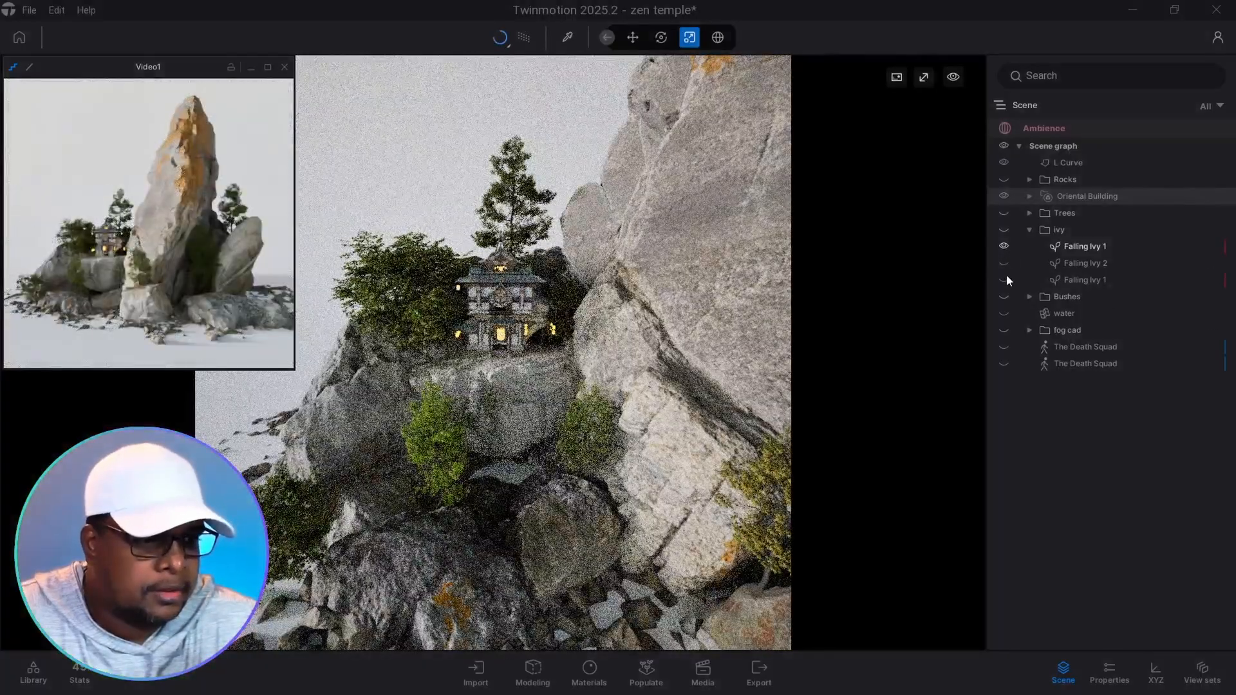
{"action": "left_click", "coordinate": [1004, 263]}
{"action": "left_click", "coordinate": [1005, 280]}
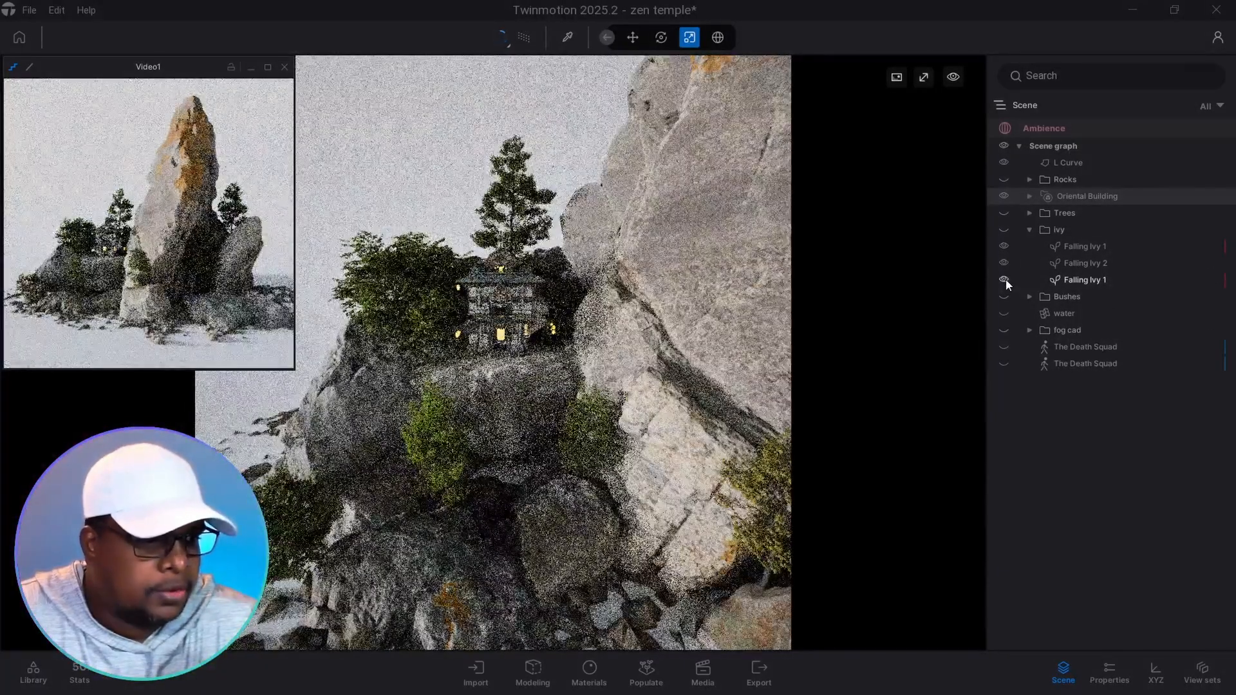
{"action": "left_click", "coordinate": [1029, 229]}
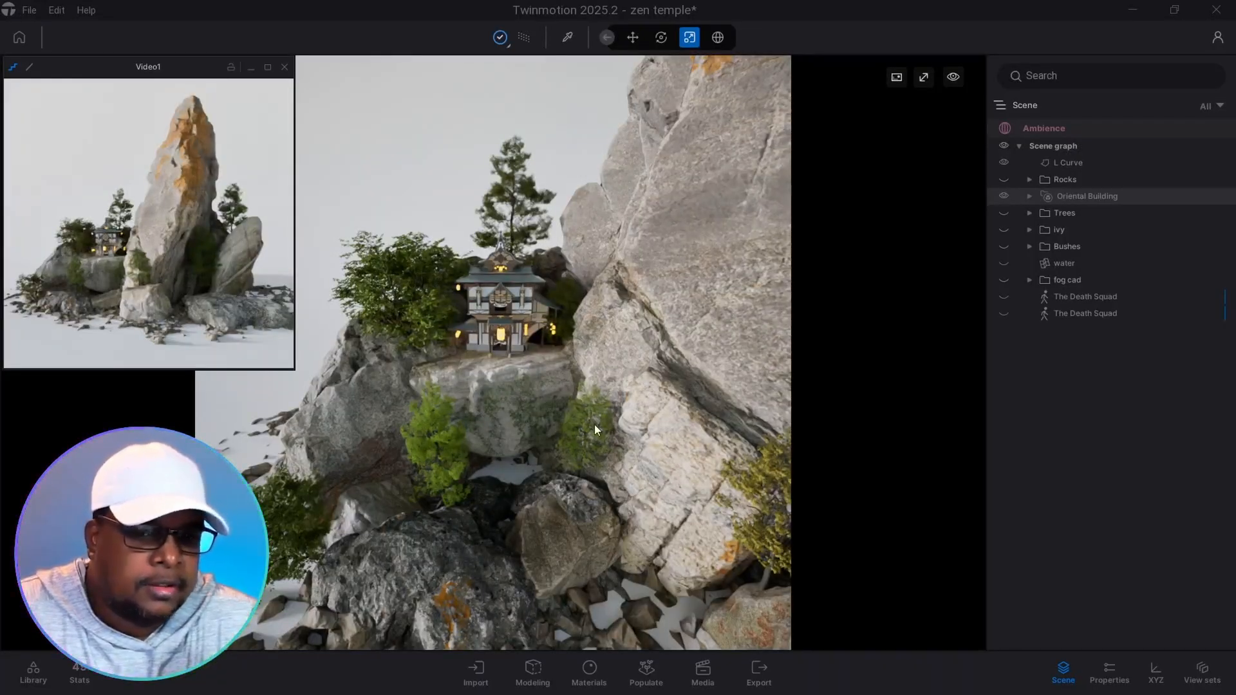
{"action": "scroll", "coordinate": [594, 423], "scroll_direction": "down", "scroll_amount": 5}
{"action": "scroll", "coordinate": [591, 440], "scroll_direction": "down", "scroll_amount": 3}
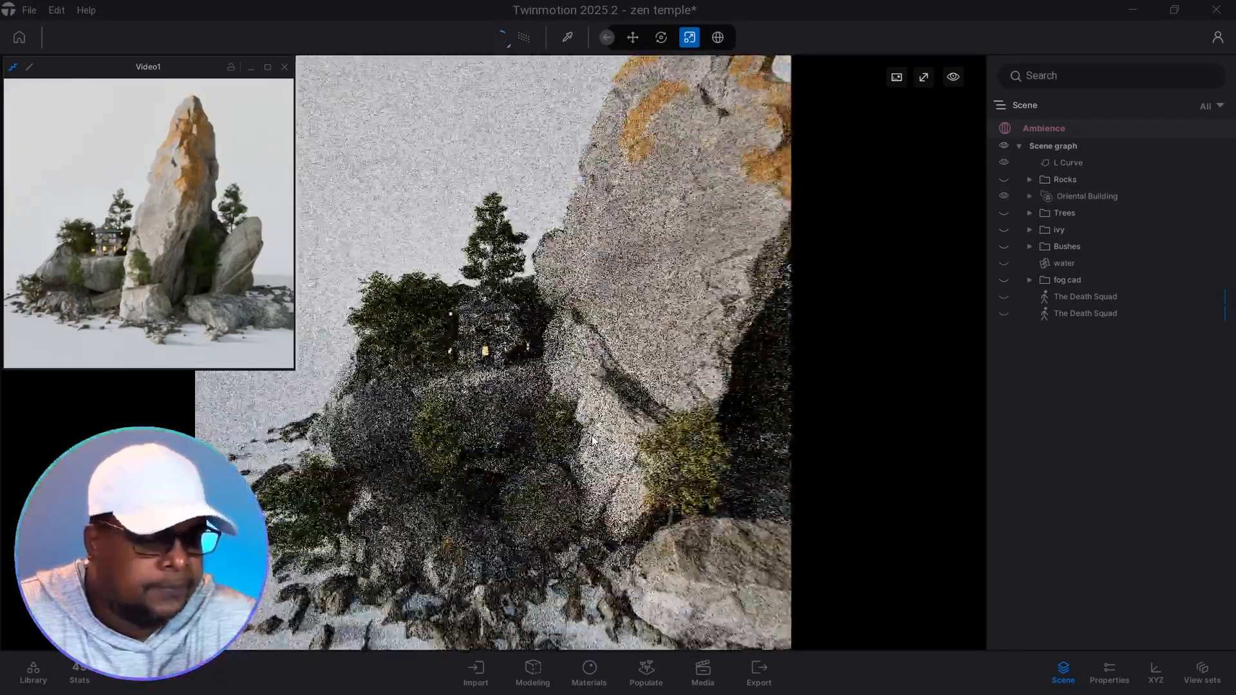
Step: Unhide the Bushes folder and the water object in the scene
{"action": "right_click_drag", "start_coordinate": [657, 322], "coordinate": [698, 328]}
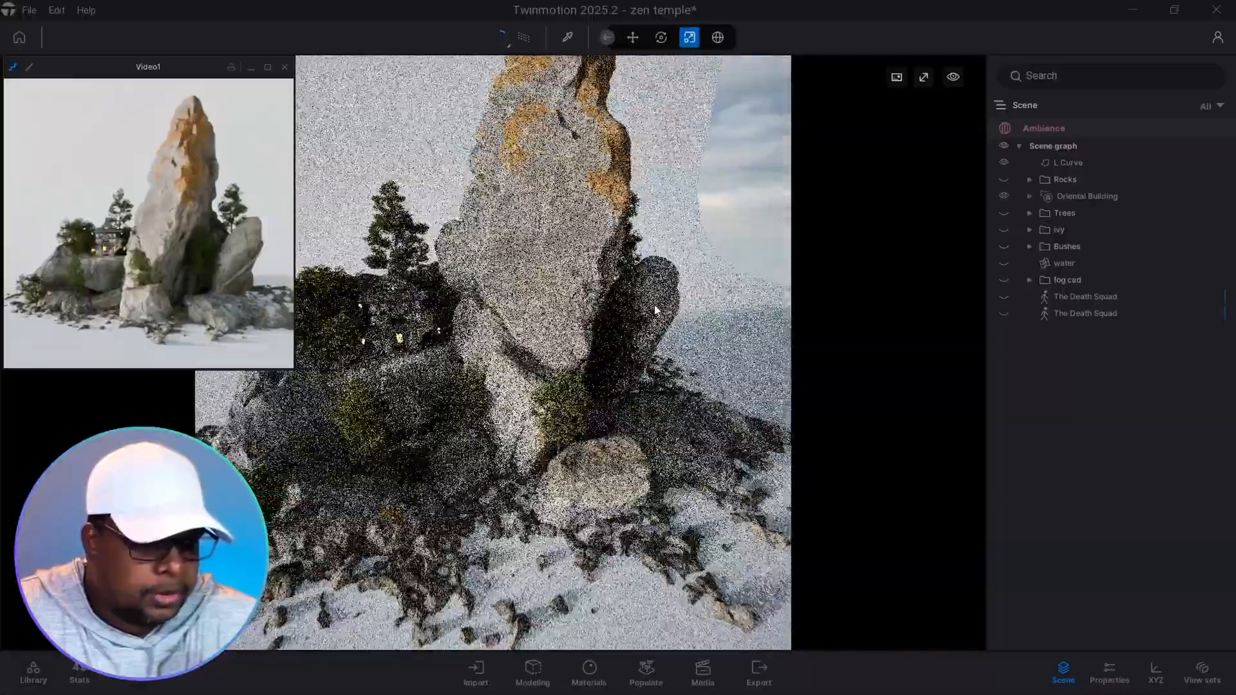
{"action": "left_click", "coordinate": [1004, 247]}
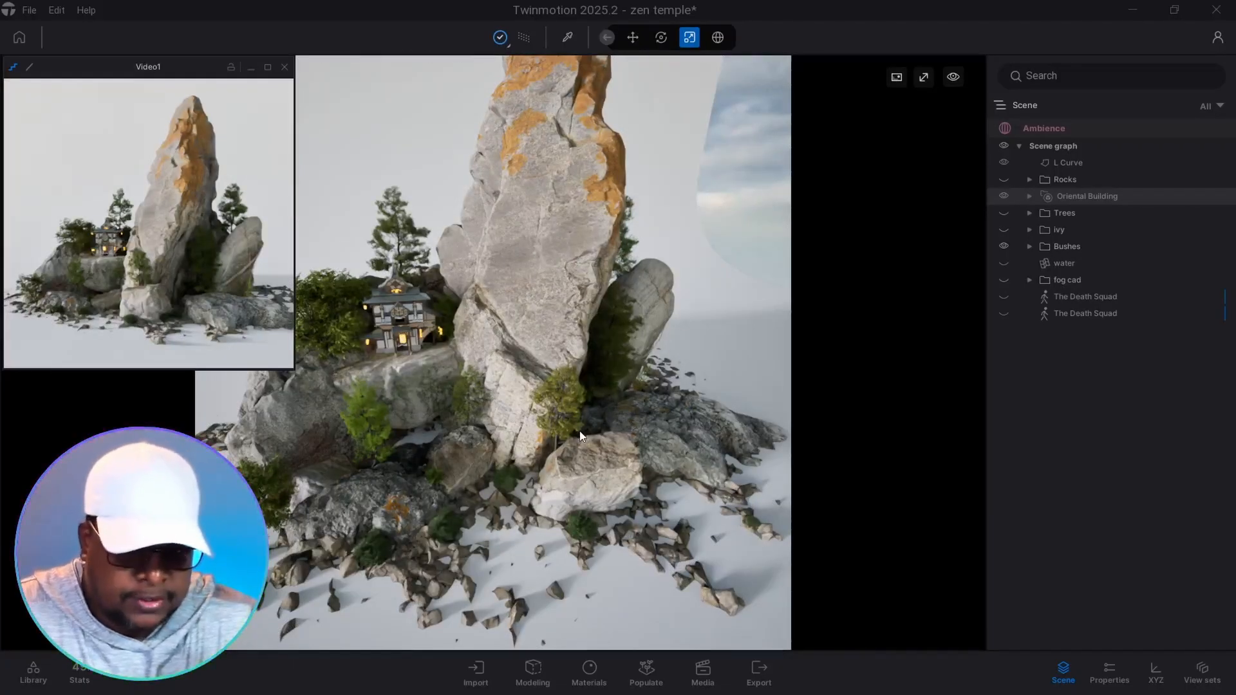
{"action": "left_click", "coordinate": [1004, 263]}
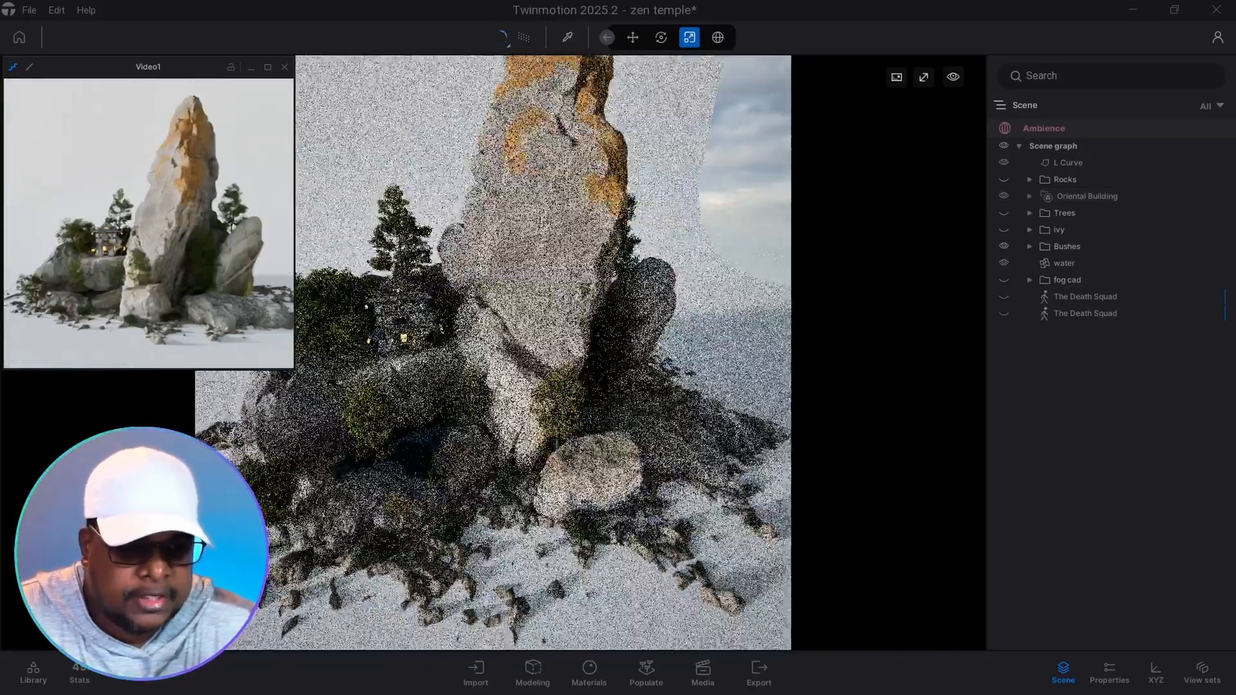
Step: Examine the pool between the boulders below the building up close, comparing it with the water hidden and shown
{"action": "key", "text": "w"}
{"action": "right_click_drag", "start_coordinate": [493, 353], "coordinate": [511, 373]}
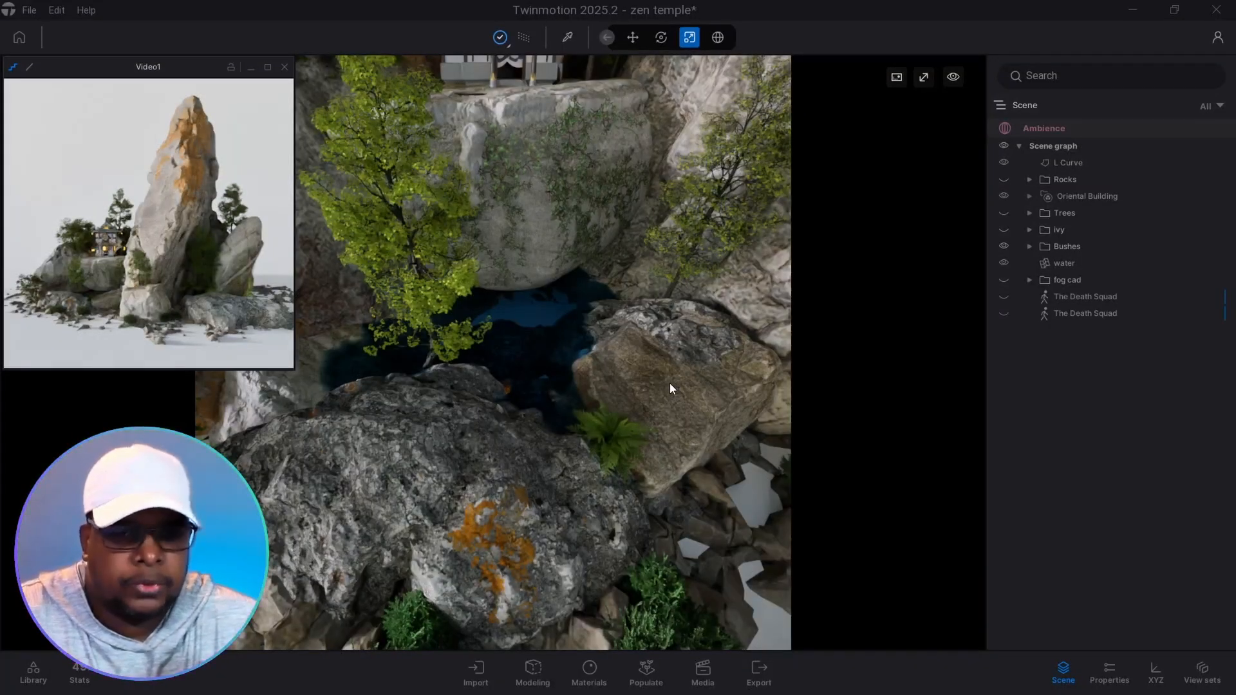
{"action": "left_click", "coordinate": [1004, 263]}
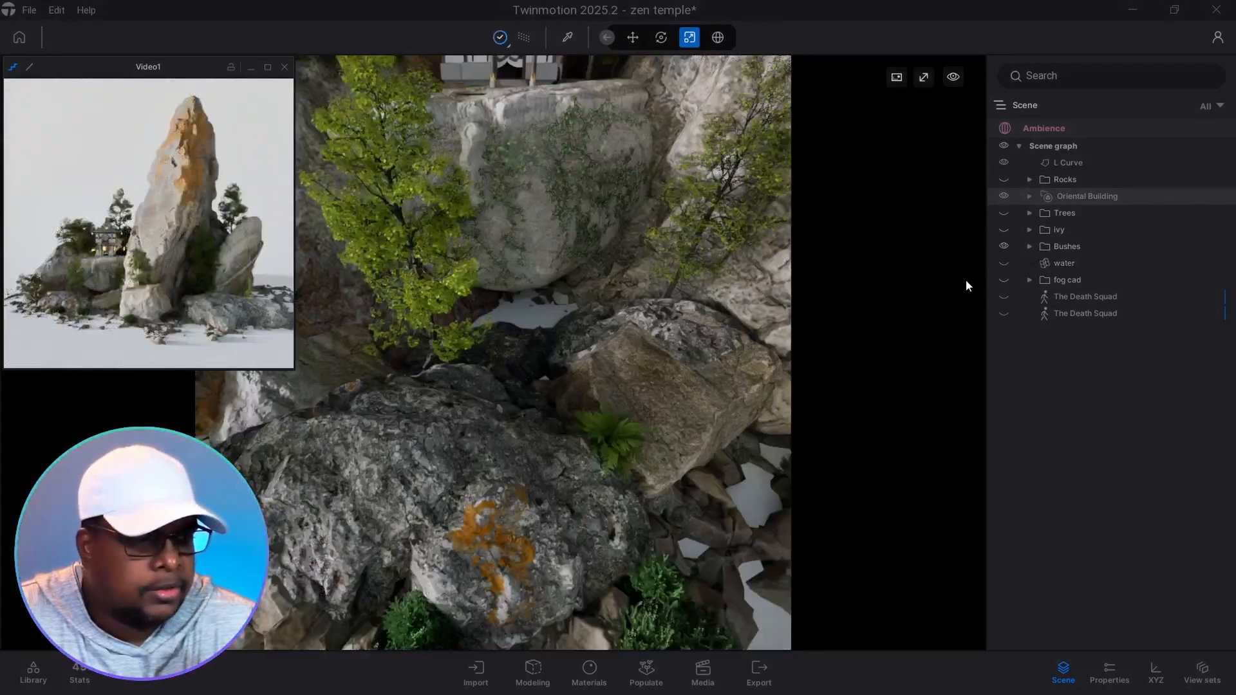
{"action": "left_click", "coordinate": [1003, 262]}
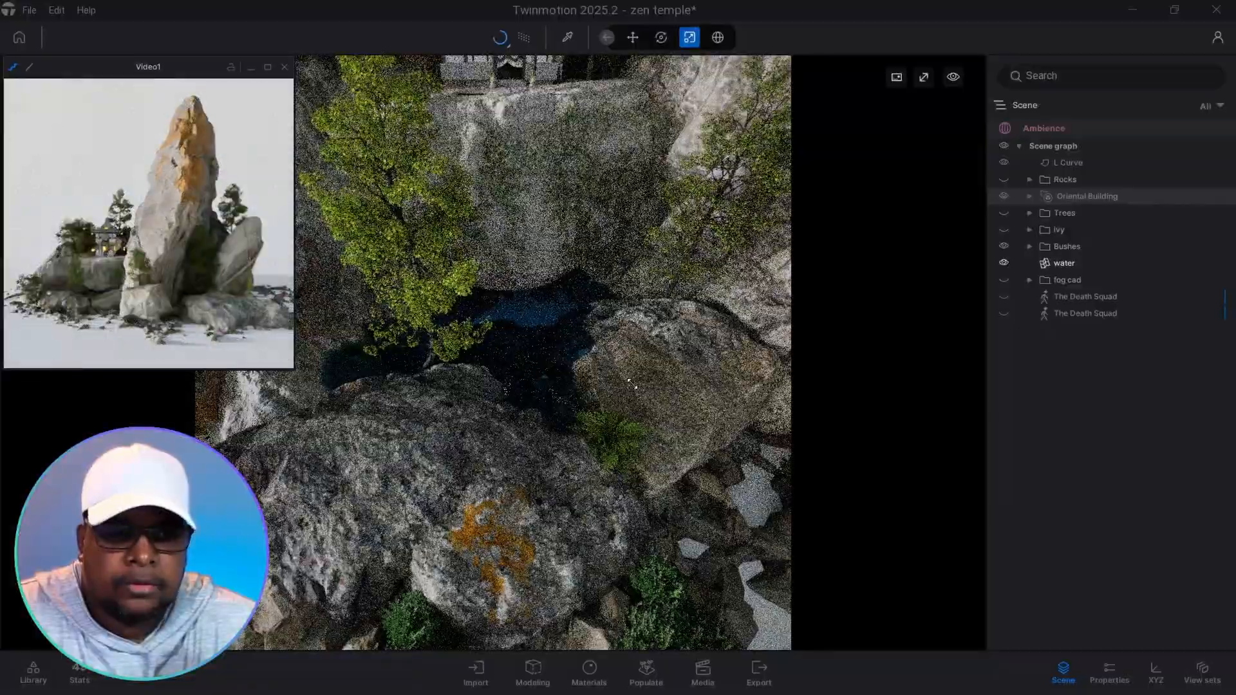
{"action": "right_click_drag", "start_coordinate": [569, 464], "coordinate": [615, 458]}
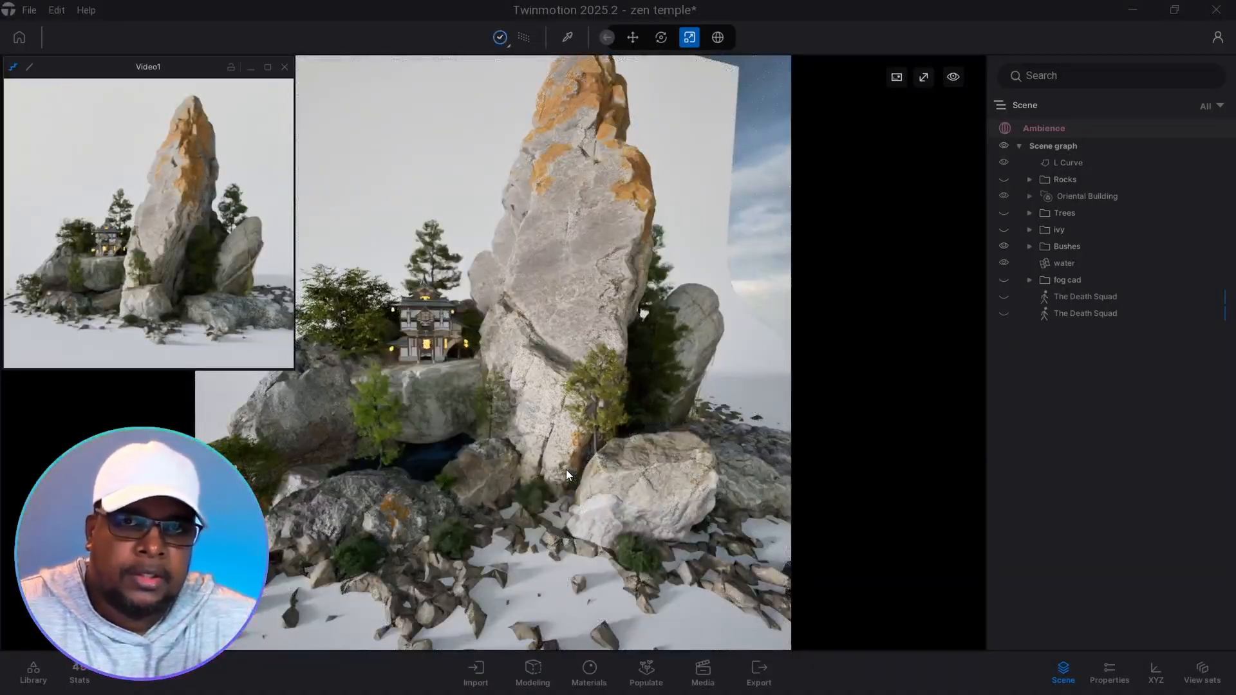
Step: Expand the fog card folder, unhide both Fog card medium 08 objects one by one, and collapse the folder
{"action": "left_click", "coordinate": [1030, 279]}
{"action": "left_click", "coordinate": [1003, 296]}
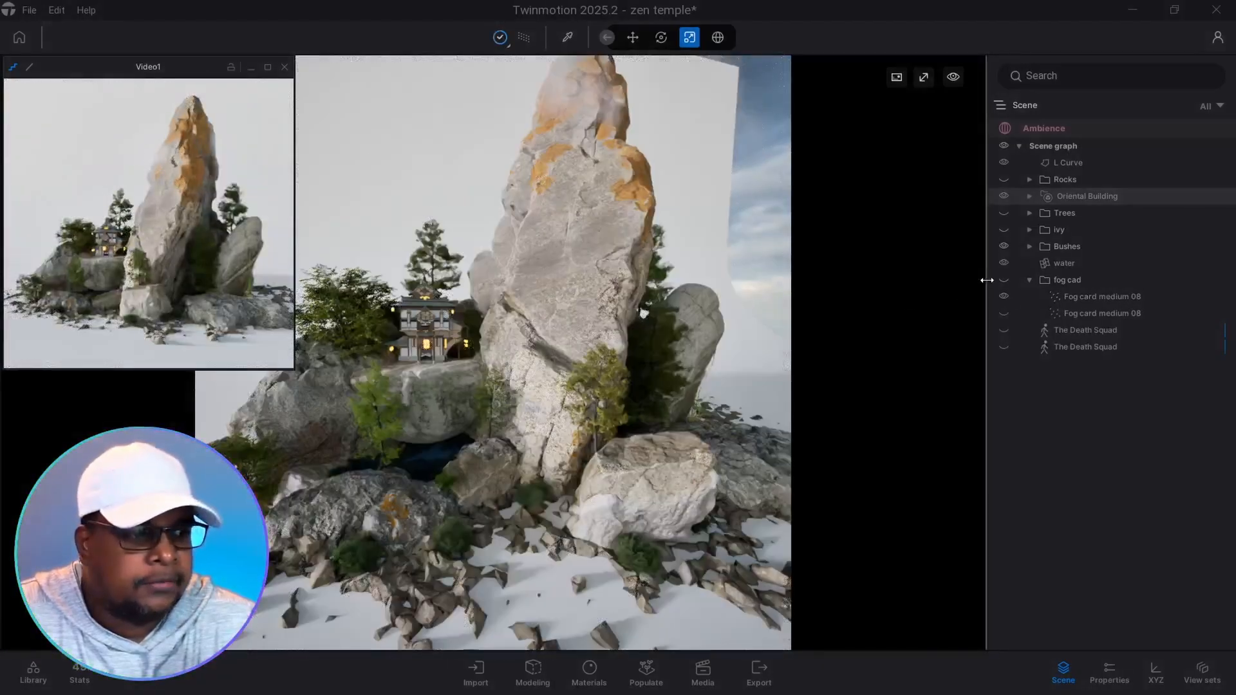
{"action": "left_click", "coordinate": [1004, 296]}
{"action": "left_click", "coordinate": [1005, 297]}
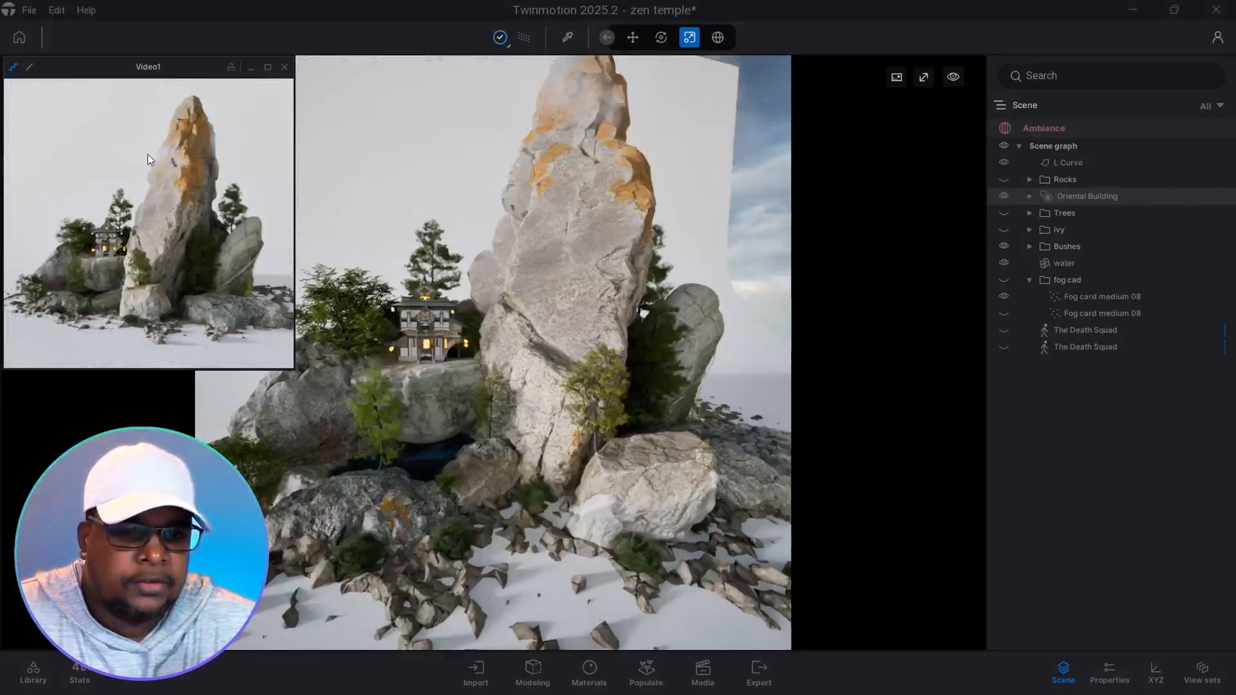
{"action": "left_click", "coordinate": [1004, 313]}
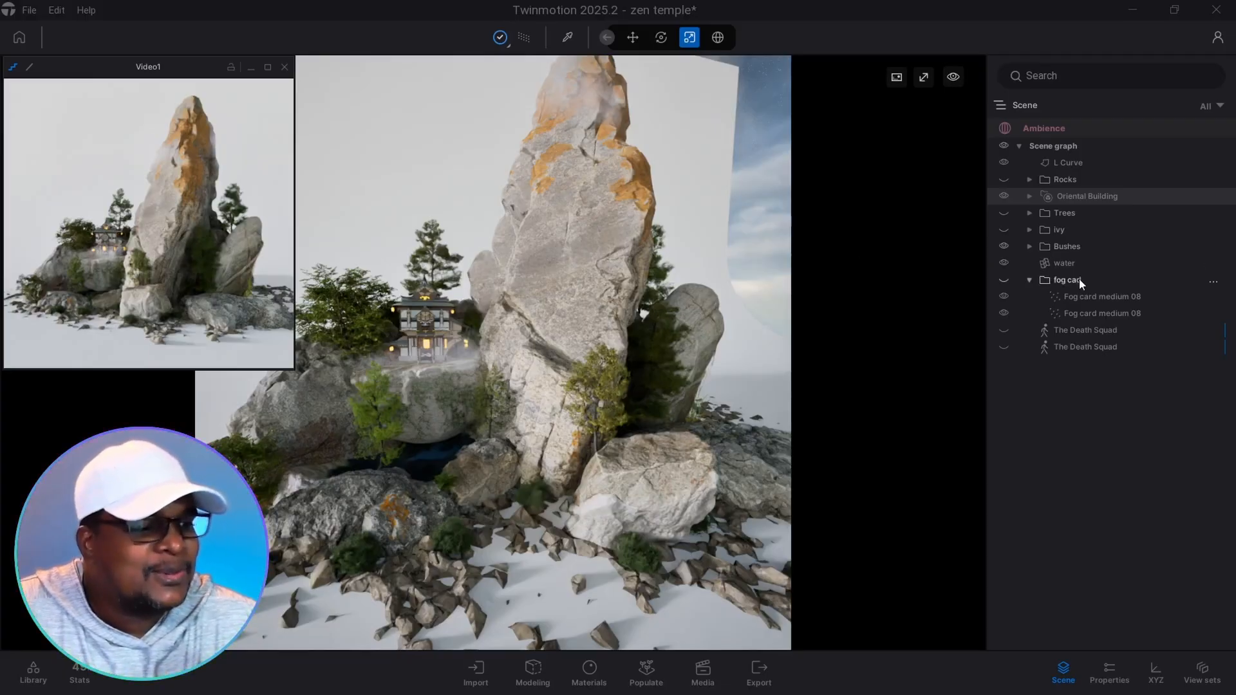
{"action": "left_click", "coordinate": [1028, 281]}
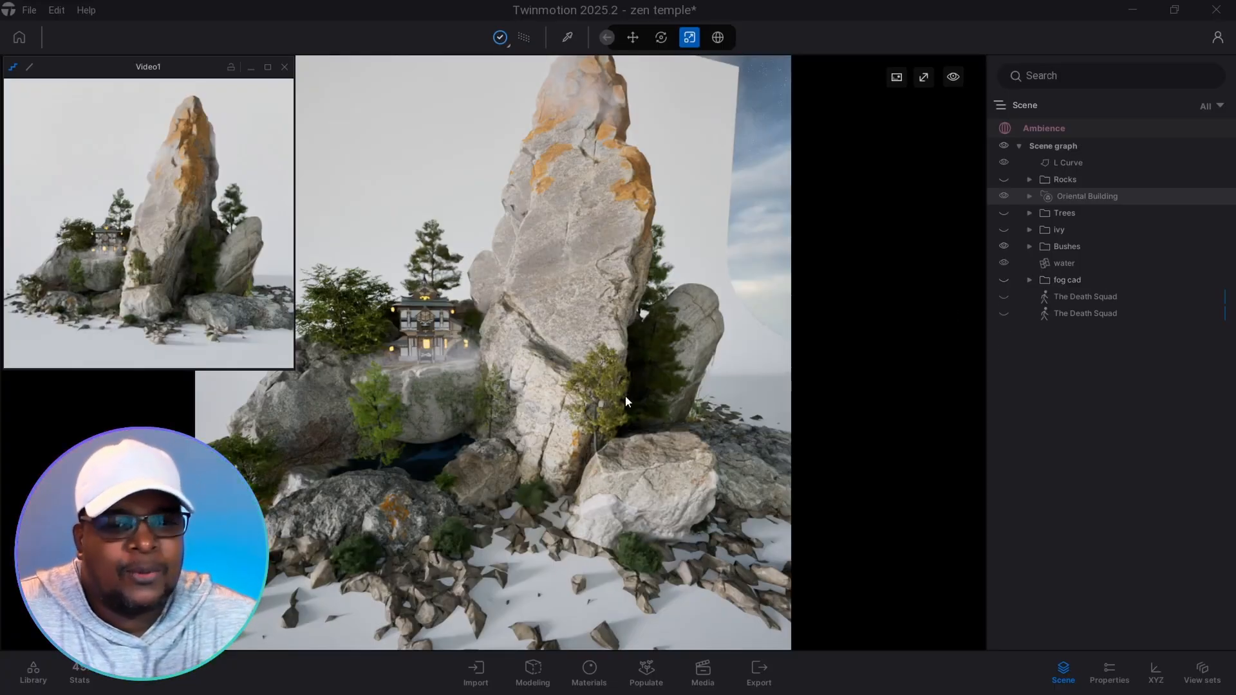
Step: Unhide both The Death Squad objects and view the sky area around the tall rock
{"action": "left_click", "coordinate": [1004, 298]}
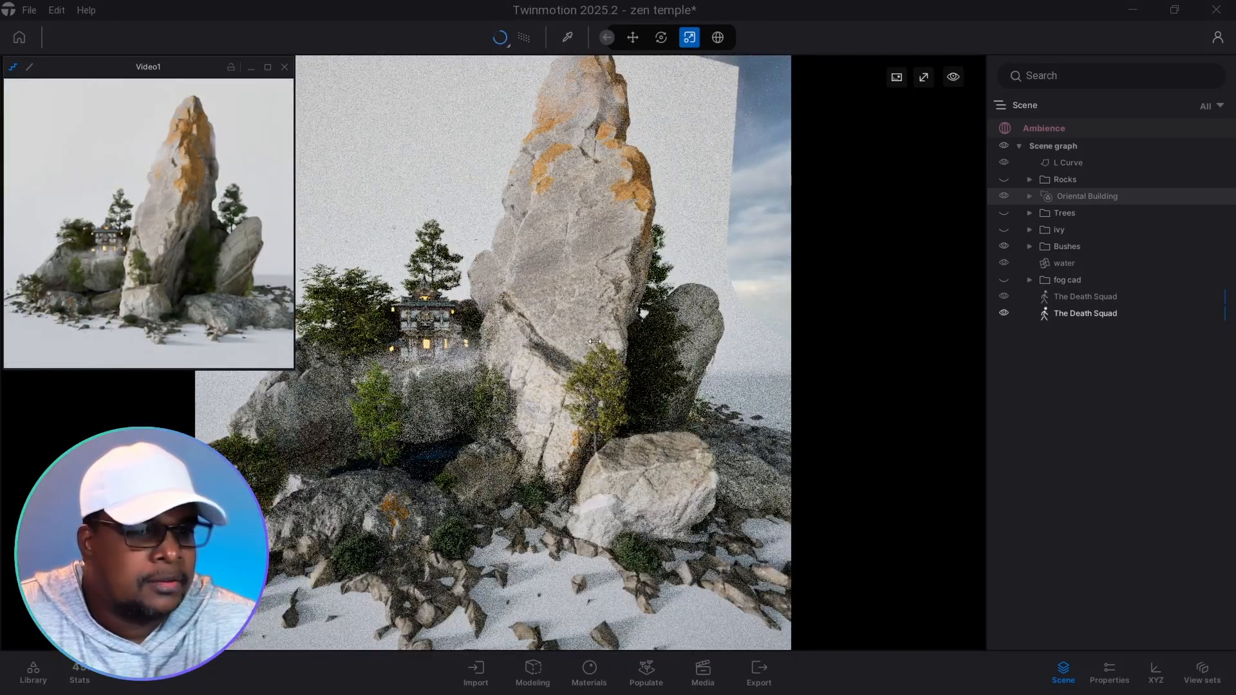
{"action": "left_click", "coordinate": [1004, 314]}
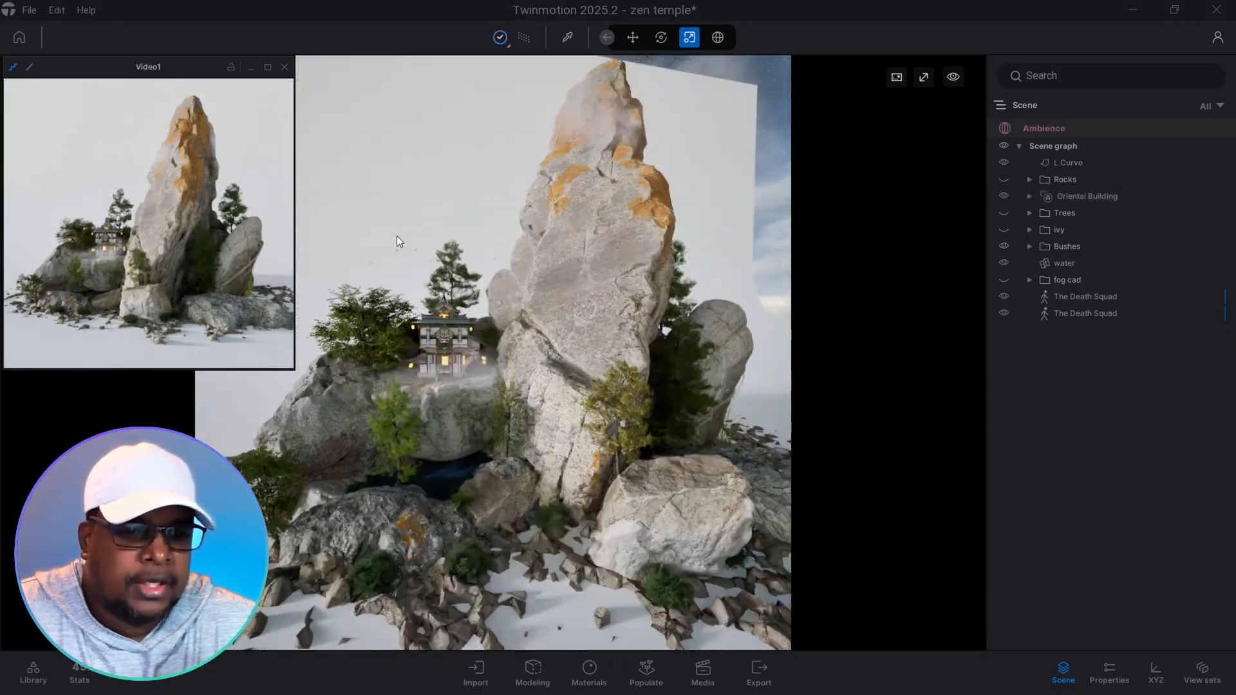
{"action": "right_click_drag", "start_coordinate": [473, 277], "coordinate": [582, 159]}
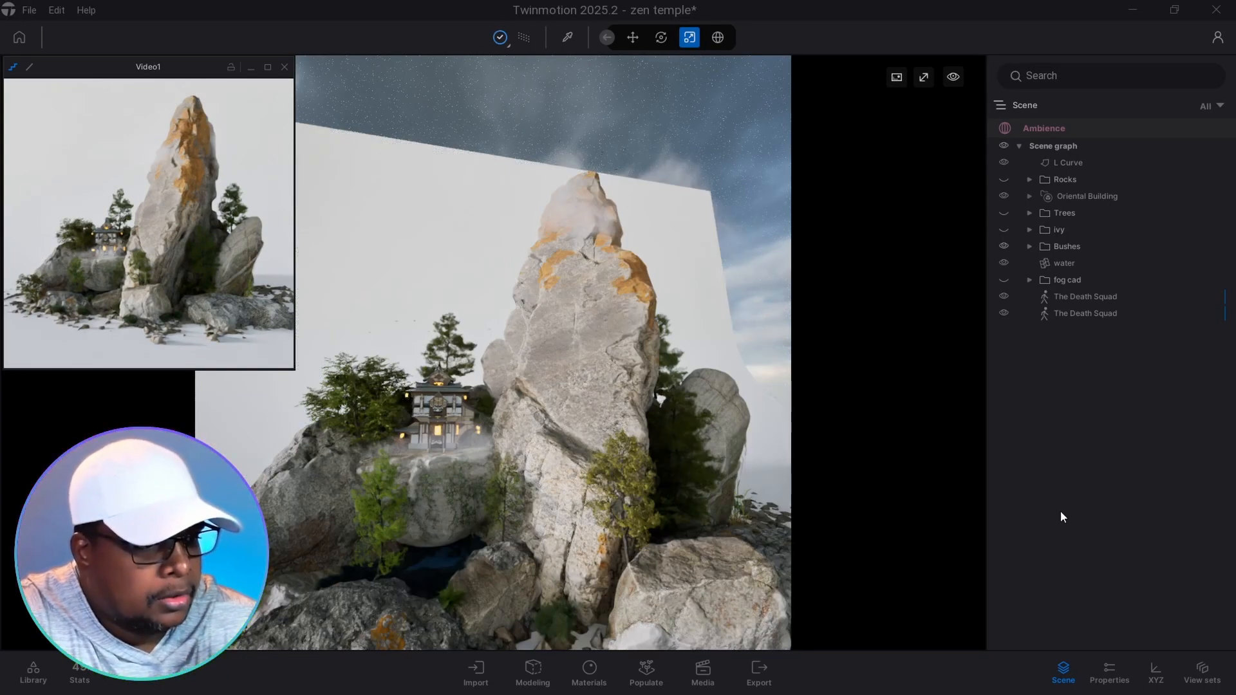
Step: Open the Video1 environment properties and examine the HDRI skydome, its intensity and its rotation
{"action": "left_click", "coordinate": [1110, 673]}
{"action": "left_click", "coordinate": [1028, 112]}
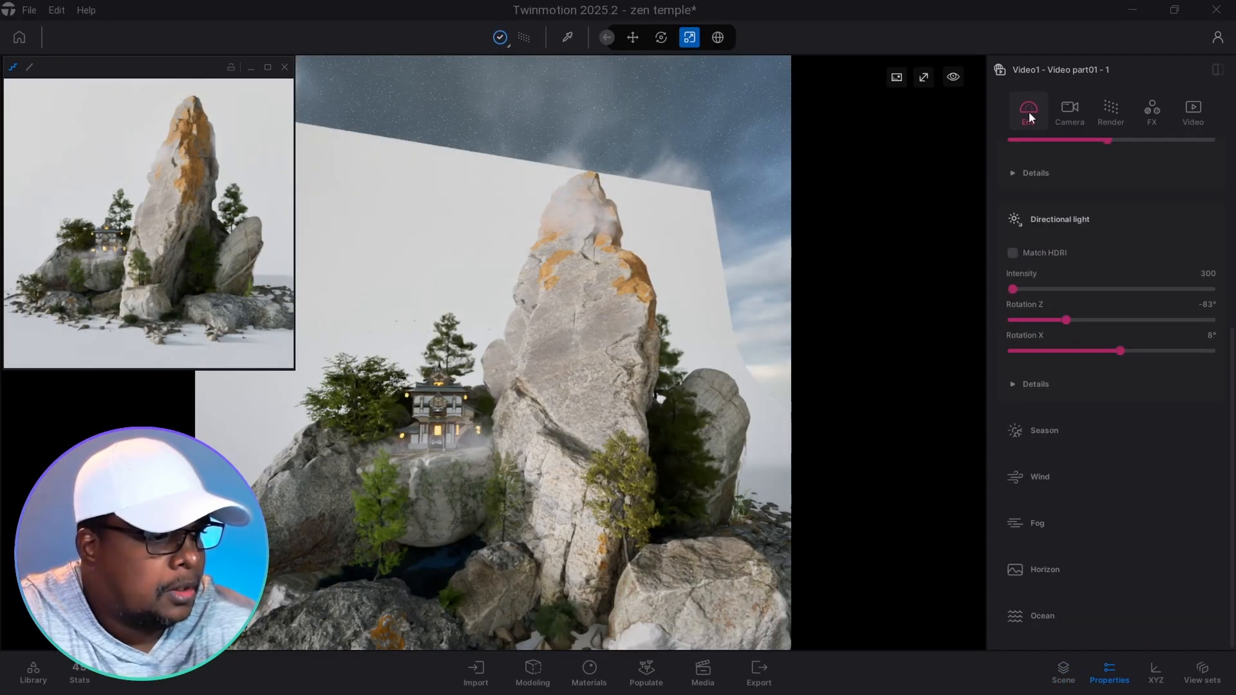
{"action": "scroll", "coordinate": [1148, 293], "scroll_direction": "up", "scroll_amount": 4}
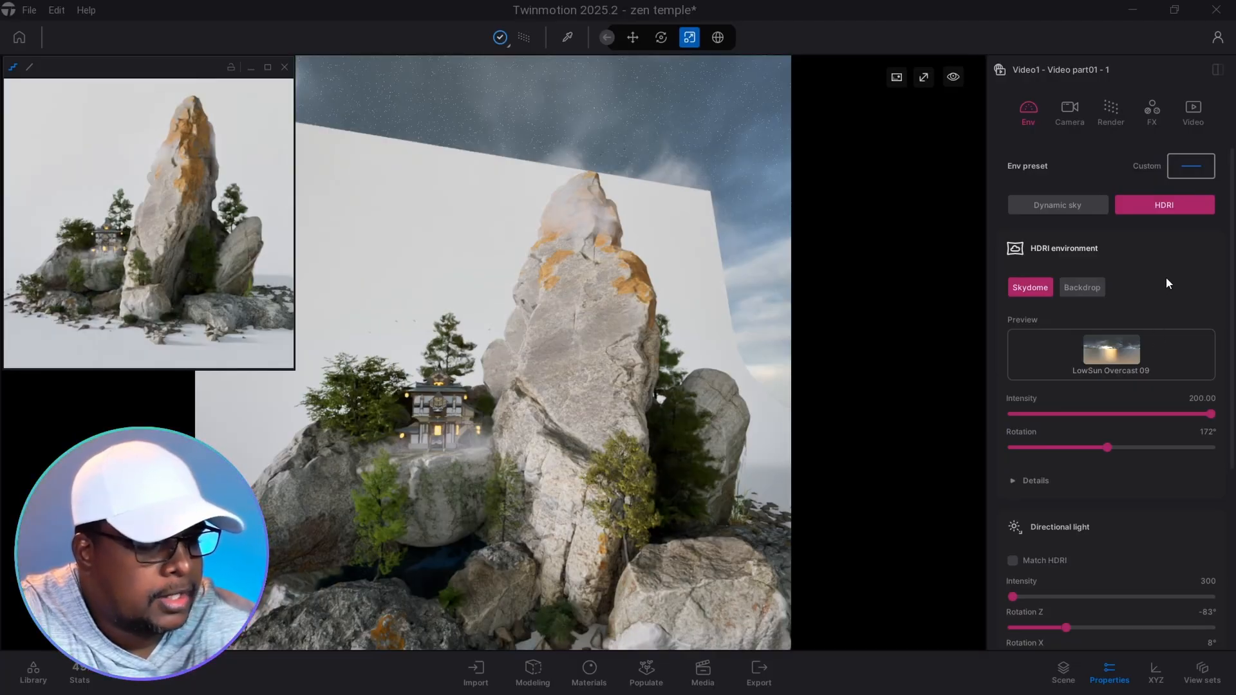
{"action": "mouse_move", "coordinate": [681, 373]}
{"action": "right_mouse_down"}
{"action": "mouse_move", "coordinate": [721, 357]}
{"action": "mouse_move", "coordinate": [901, 361]}
{"action": "mouse_move", "coordinate": [889, 328]}
{"action": "mouse_move", "coordinate": [734, 309]}
{"action": "mouse_move", "coordinate": [553, 322]}
{"action": "mouse_move", "coordinate": [489, 347]}
{"action": "mouse_move", "coordinate": [695, 386]}
{"action": "mouse_move", "coordinate": [682, 368]}
{"action": "right_mouse_up"}
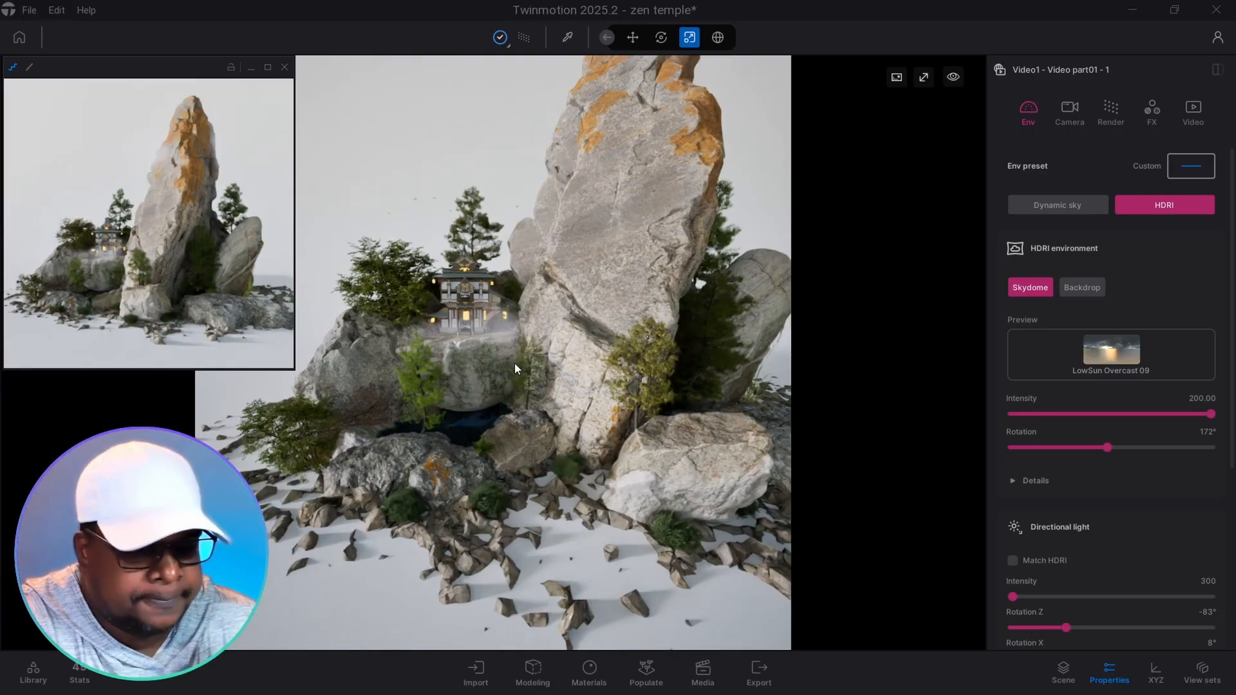
{"action": "scroll", "coordinate": [1153, 251], "scroll_direction": "down", "scroll_amount": 1}
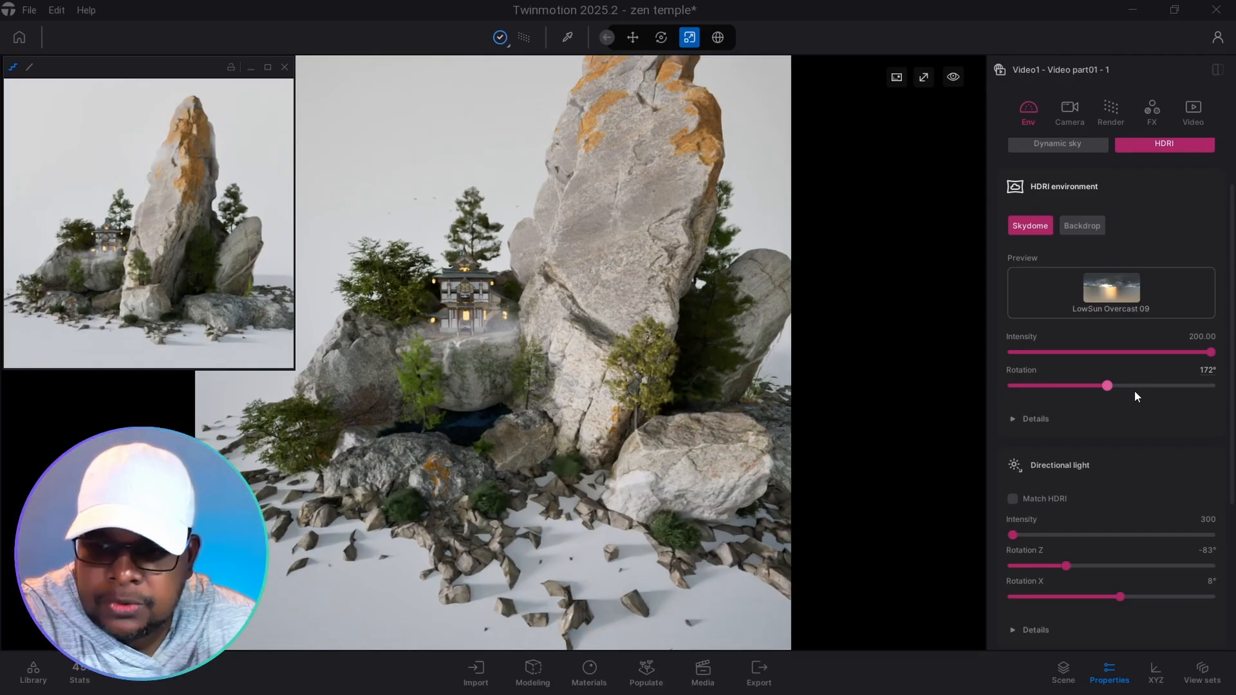
{"action": "scroll", "coordinate": [1140, 386], "scroll_direction": "down", "scroll_amount": 1}
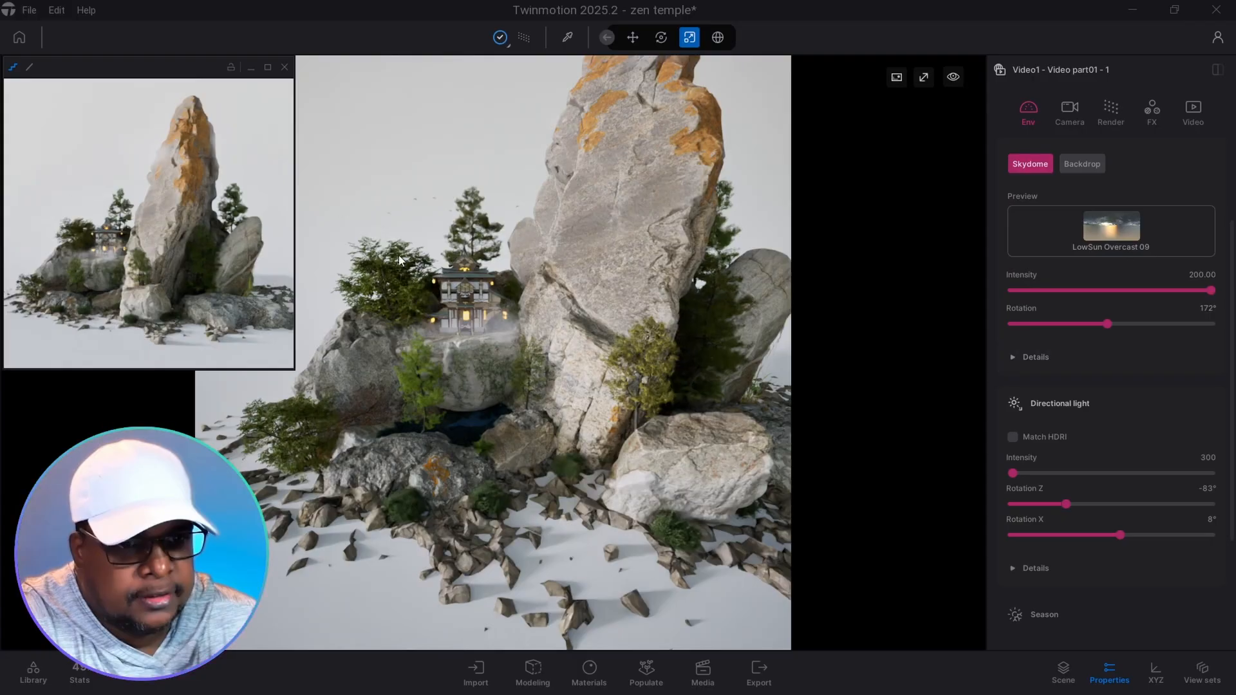
Step: Examine the directional light's intensity and rotation settings, including its temperature, size and reflection details
{"action": "scroll", "coordinate": [1113, 424], "scroll_direction": "down", "scroll_amount": 1}
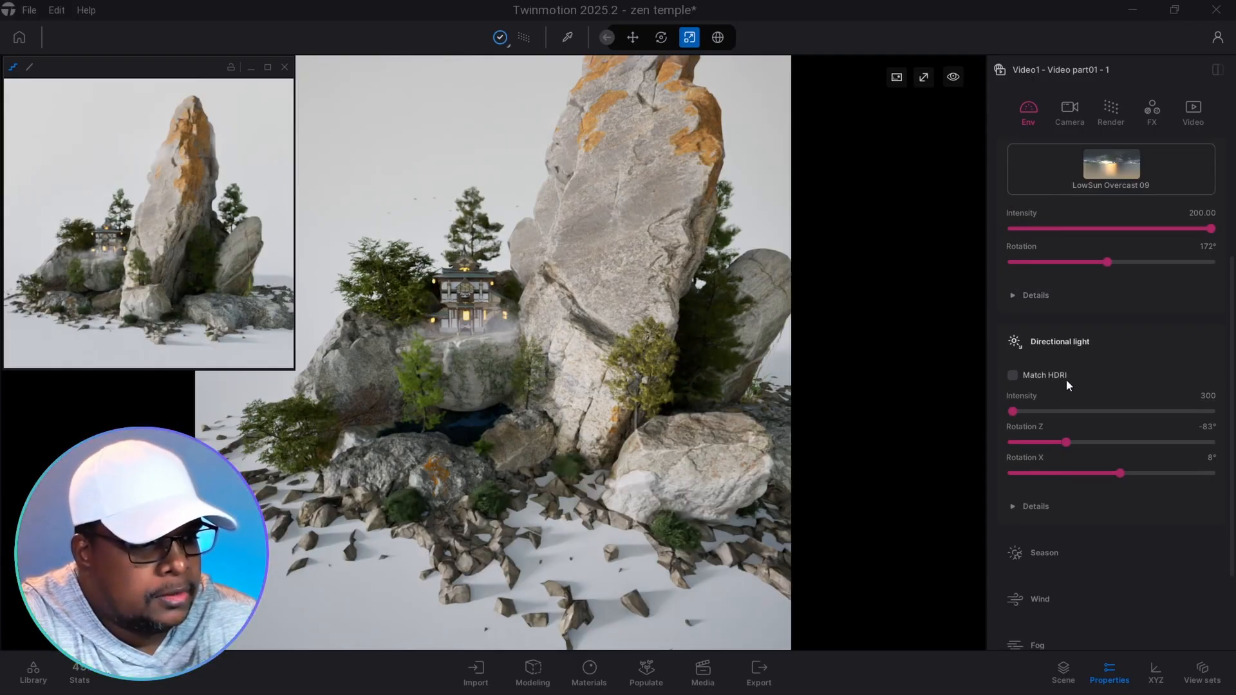
{"action": "scroll", "coordinate": [1078, 406], "scroll_direction": "down", "scroll_amount": 1}
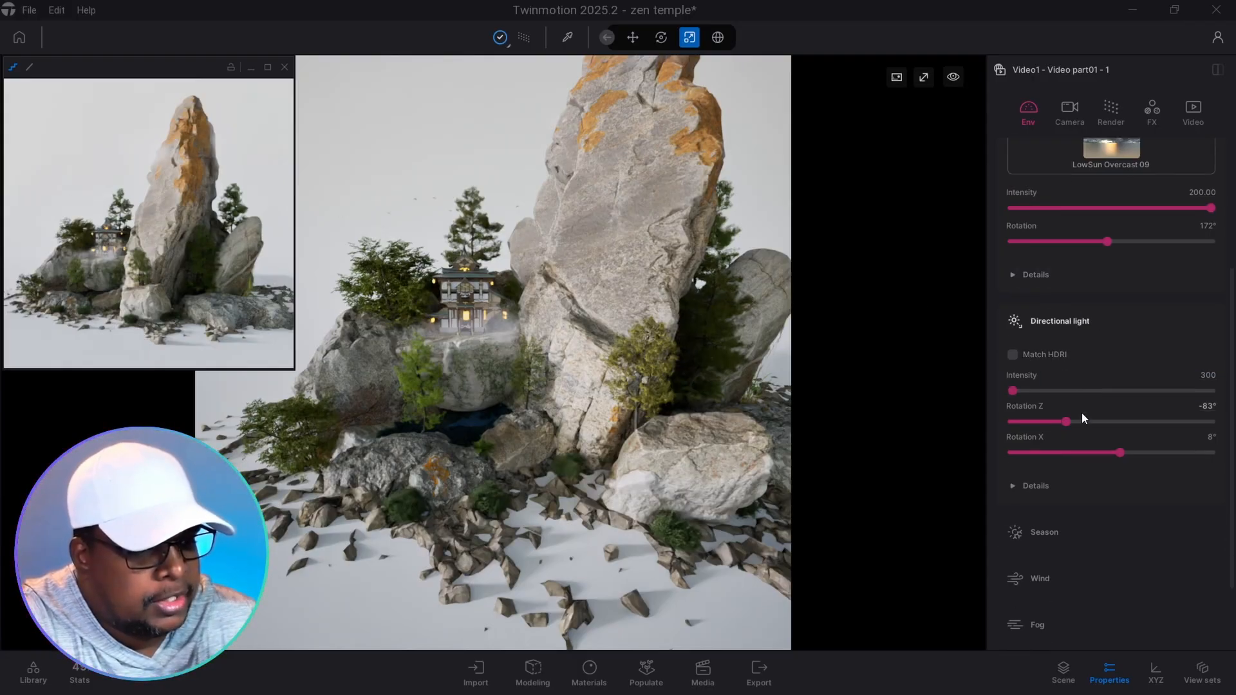
{"action": "scroll", "coordinate": [1074, 428], "scroll_direction": "down", "scroll_amount": 2}
{"action": "left_click", "coordinate": [1070, 438]}
{"action": "scroll", "coordinate": [1095, 439], "scroll_direction": "down", "scroll_amount": 1}
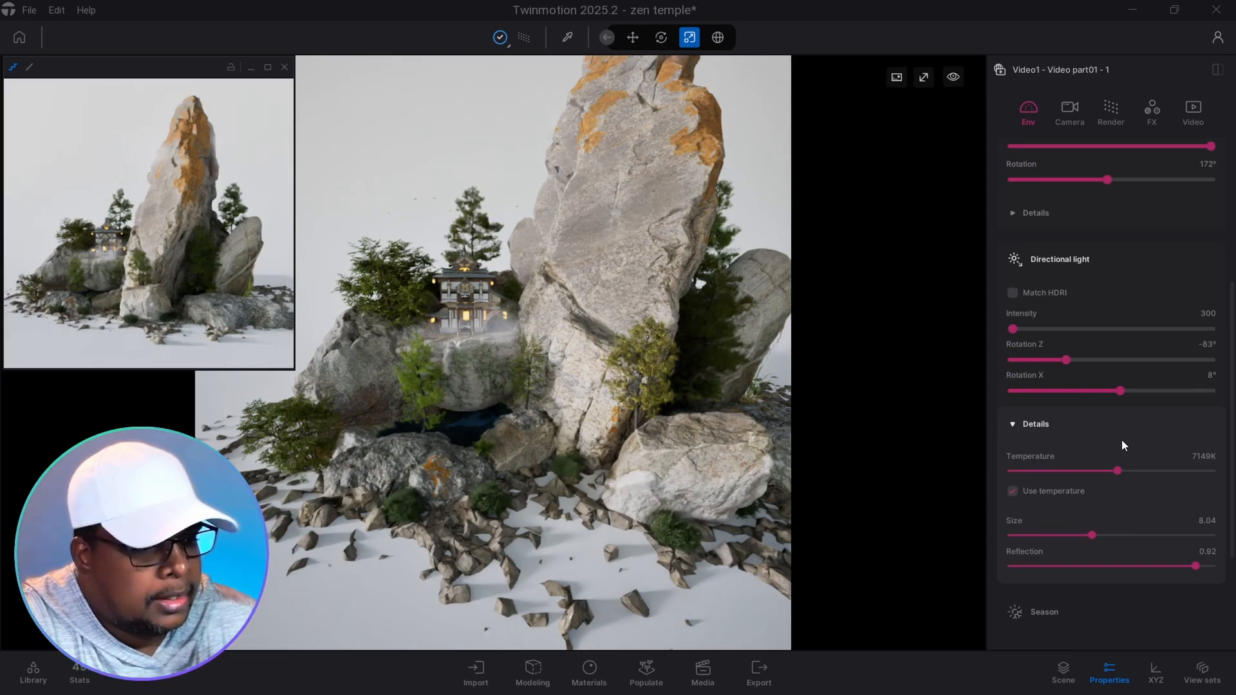
{"action": "scroll", "coordinate": [1122, 440], "scroll_direction": "down", "scroll_amount": 1}
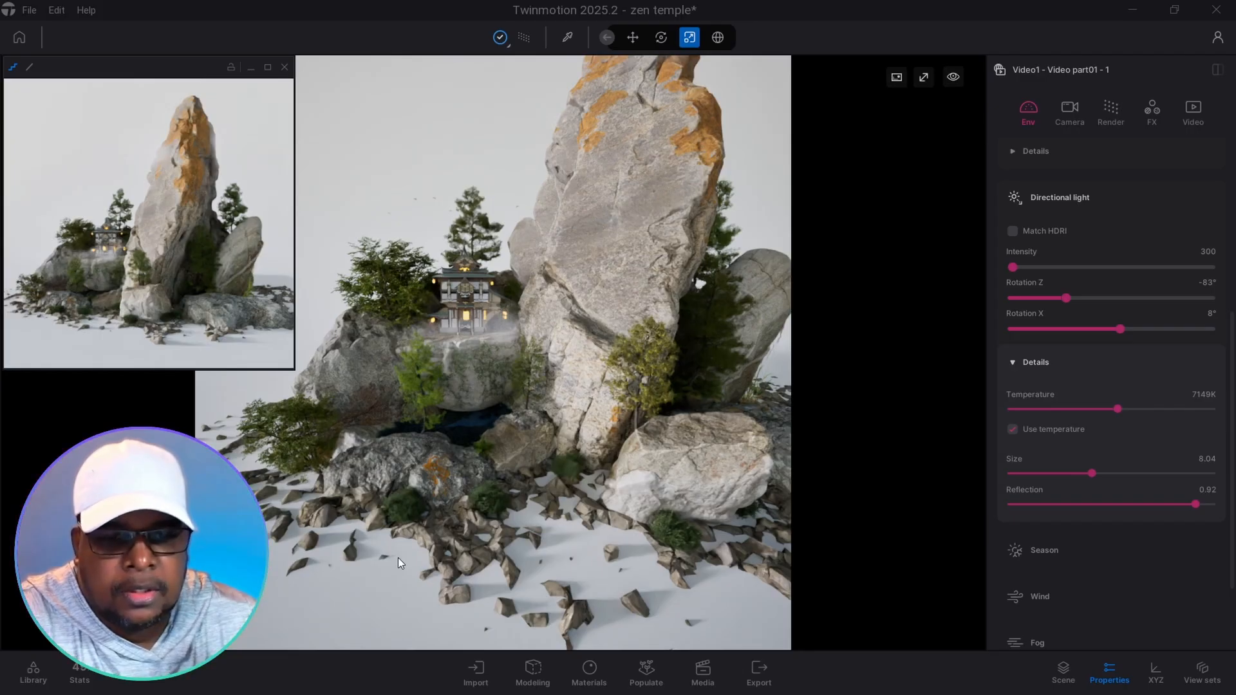
{"action": "left_click", "coordinate": [1044, 365]}
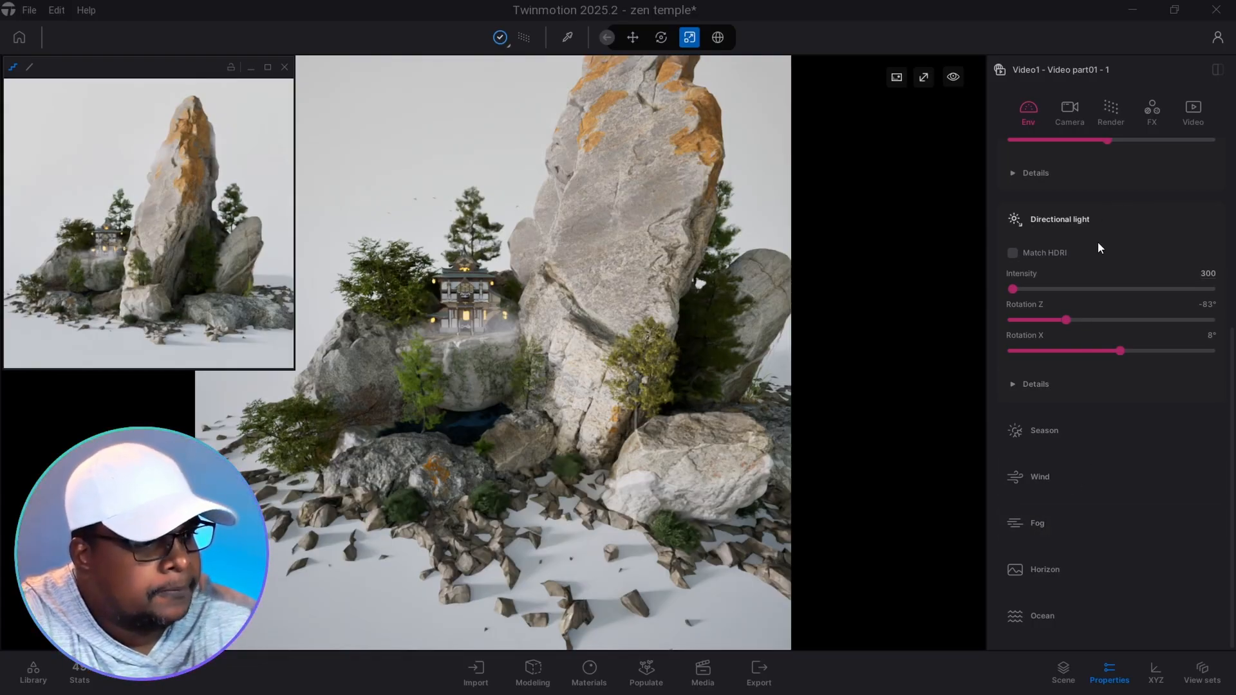
Step: Examine the camera's exposure and white balance settings and expand the local exposure options
{"action": "scroll", "coordinate": [1117, 260], "scroll_direction": "up", "scroll_amount": 1}
{"action": "left_click", "coordinate": [1069, 108]}
{"action": "scroll", "coordinate": [1069, 108], "scroll_direction": "down", "scroll_amount": 2}
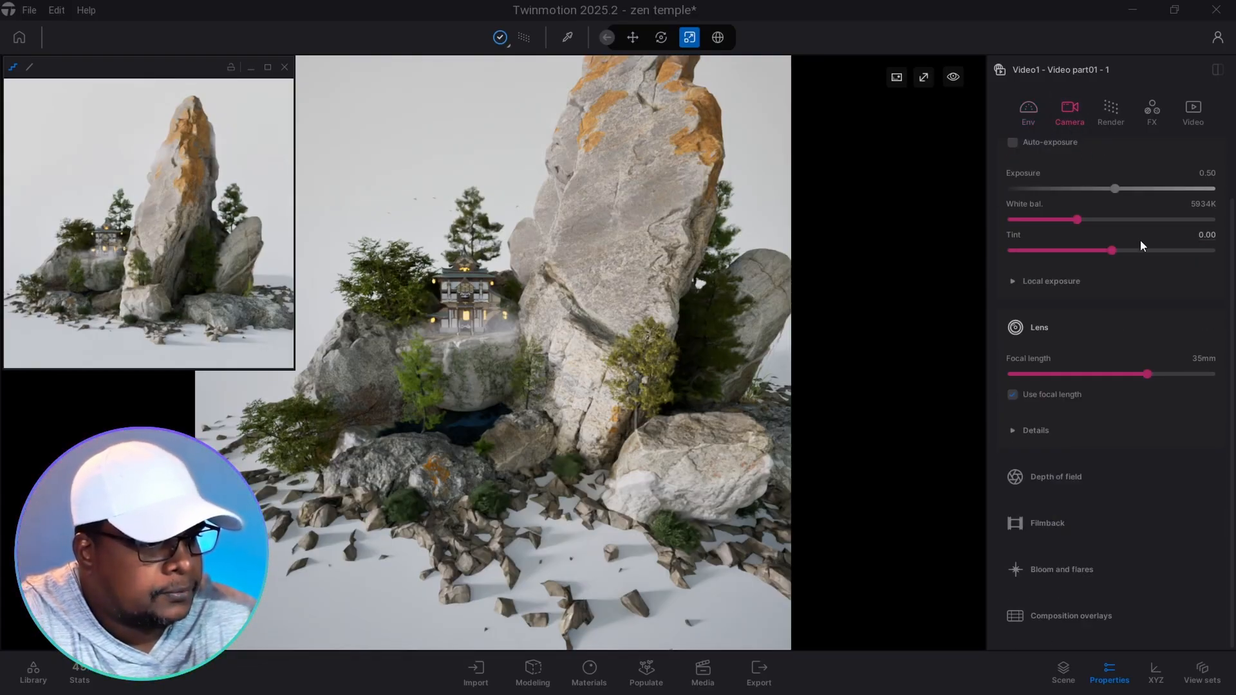
{"action": "scroll", "coordinate": [1141, 244], "scroll_direction": "up", "scroll_amount": 1}
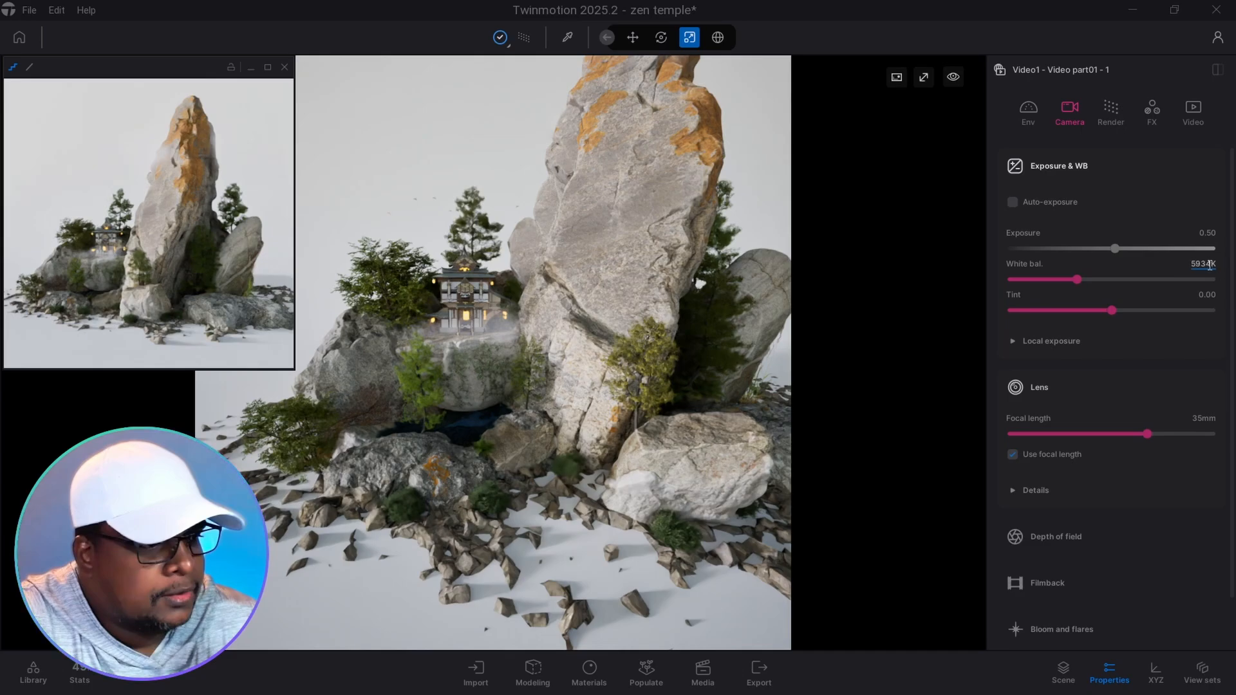
{"action": "left_click", "coordinate": [1092, 341]}
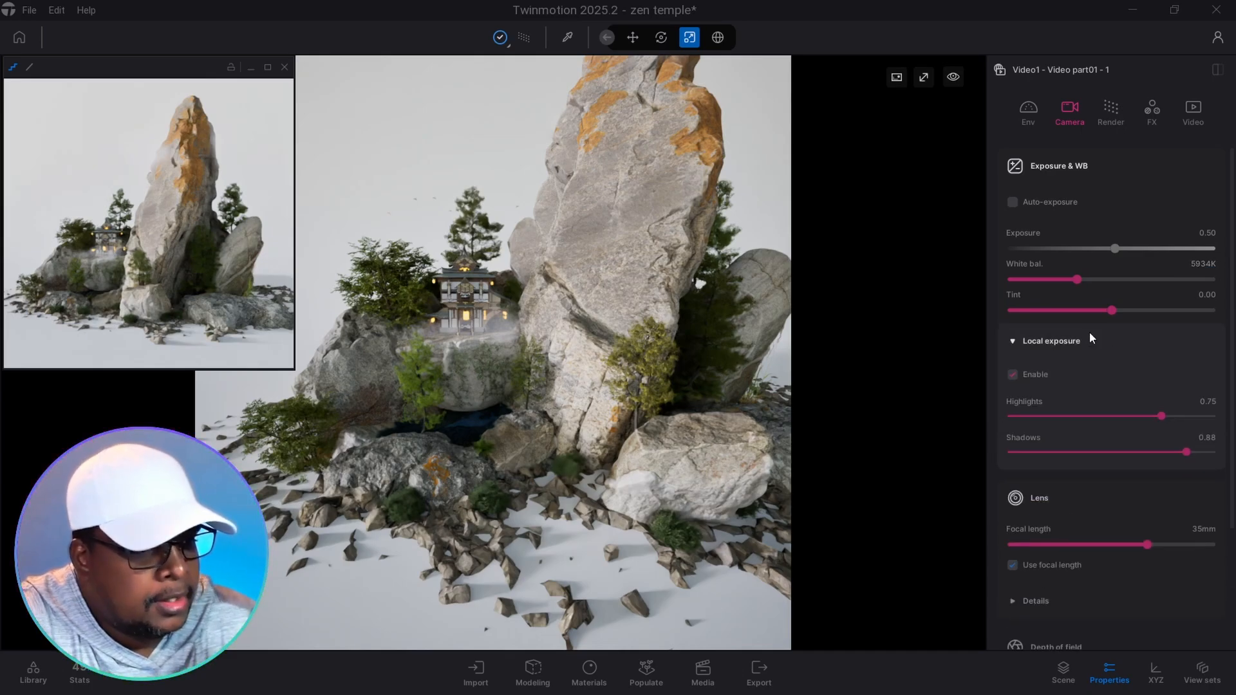
{"action": "scroll", "coordinate": [1118, 348], "scroll_direction": "down", "scroll_amount": 3}
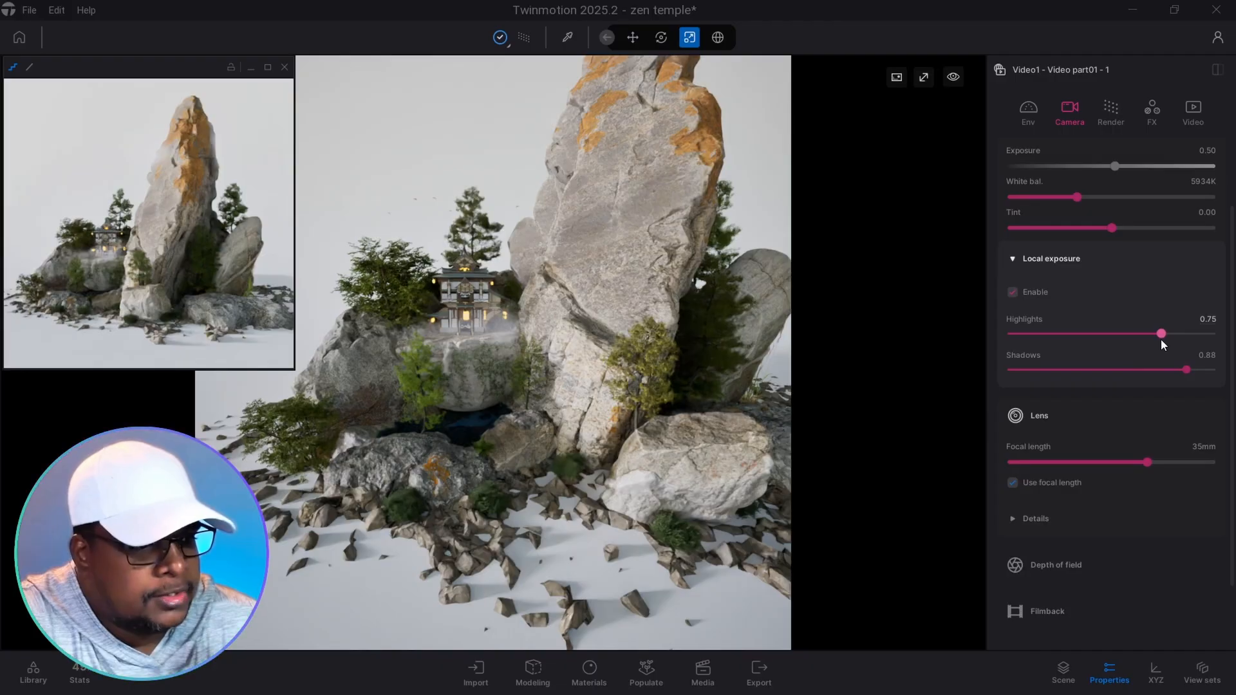
Step: Try local exposure highlights of 0.73 and shadows of 0.90, and undo both changes
{"action": "left_click_drag", "start_coordinate": [1136, 336], "coordinate": [1099, 369]}
{"action": "mouse_move", "coordinate": [1190, 369]}
{"action": "left_mouse_down"}
{"action": "mouse_move", "coordinate": [1159, 369]}
{"action": "mouse_move", "coordinate": [1193, 371]}
{"action": "left_mouse_up"}
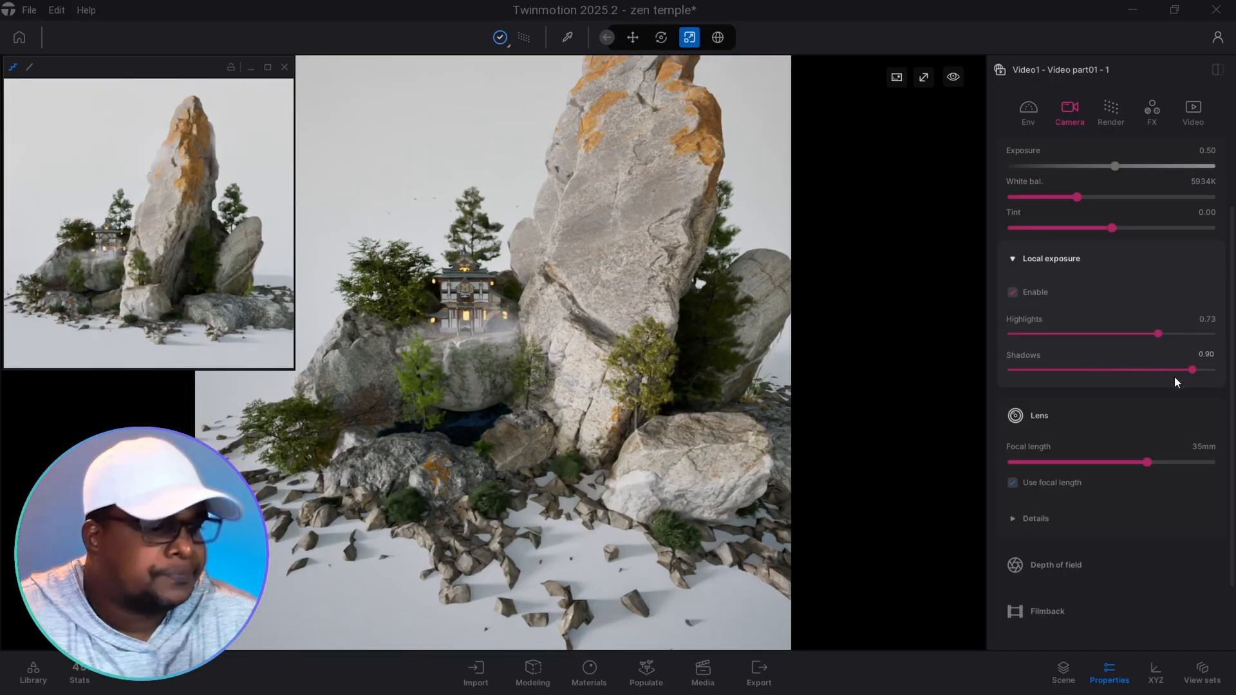
{"action": "key", "text": "ctrl+z"}
{"action": "key", "text": "ctrl+z"}
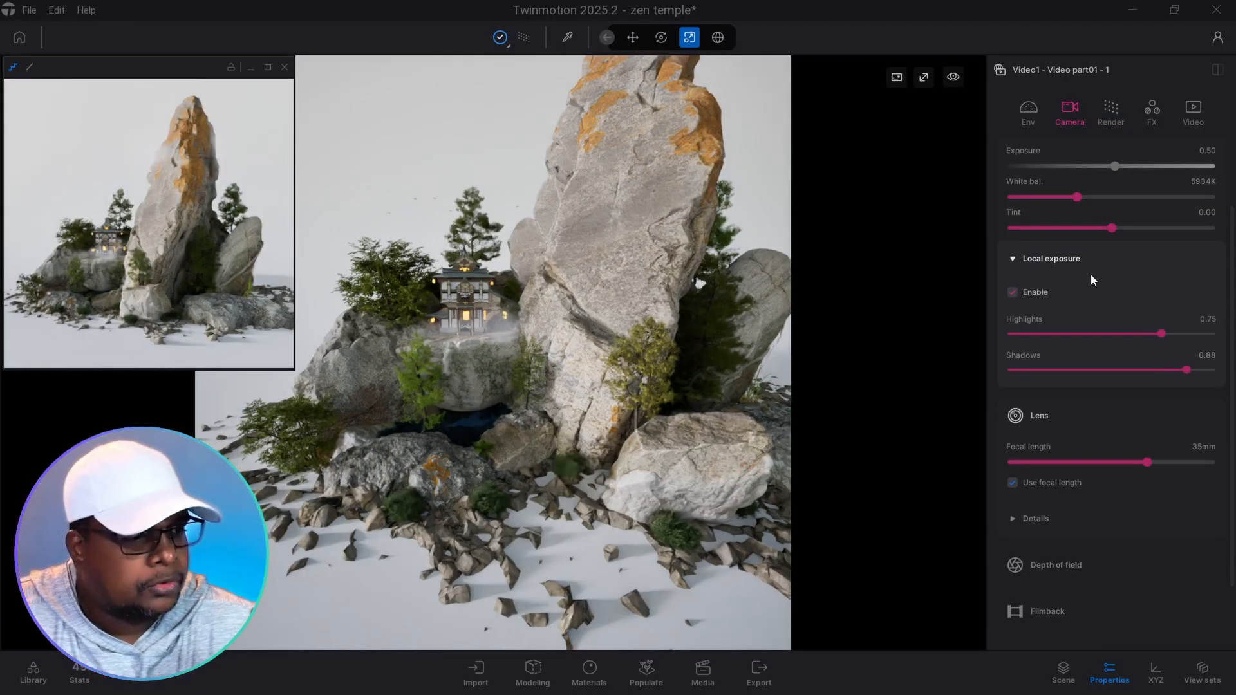
Step: Collapse local exposure and examine the camera's lens details and depth of field options
{"action": "left_click", "coordinate": [1080, 258]}
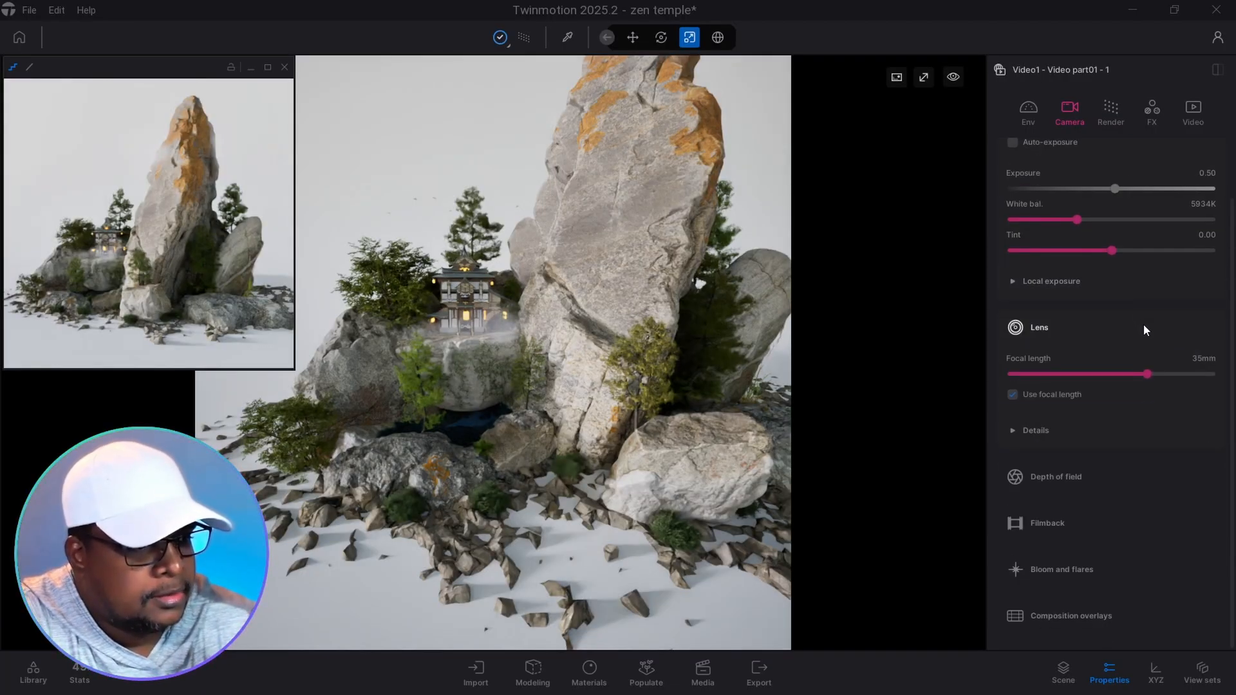
{"action": "left_click", "coordinate": [1075, 430]}
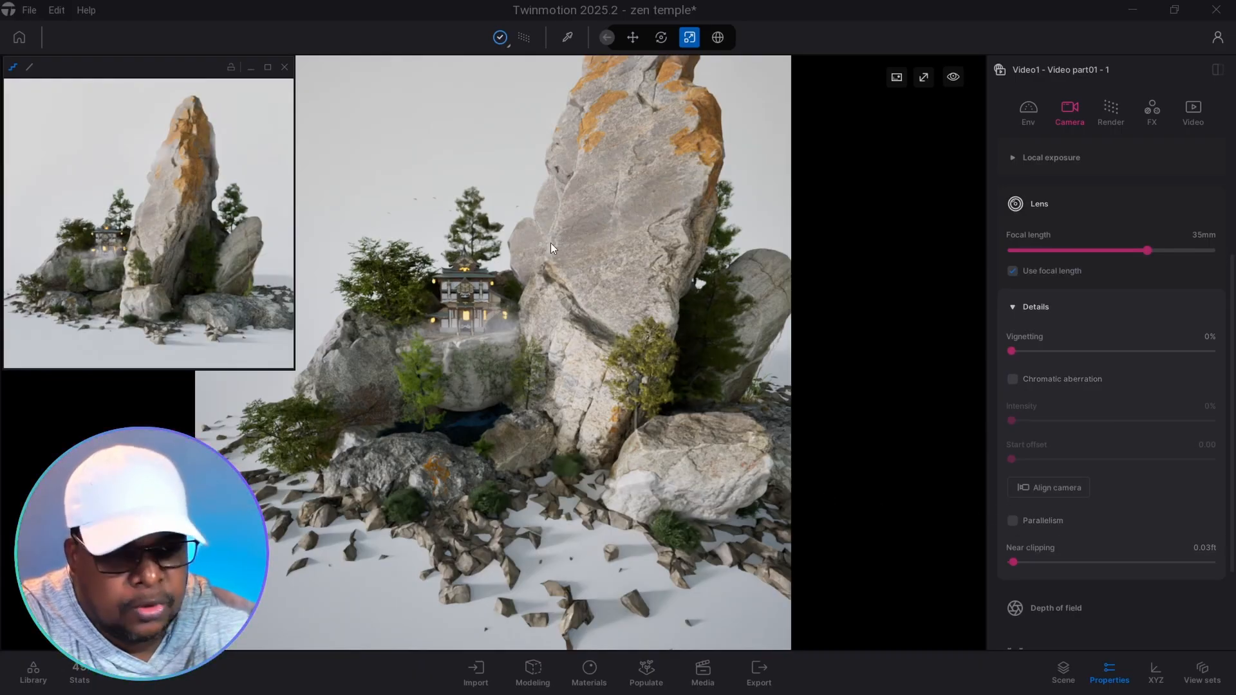
{"action": "right_click_drag", "start_coordinate": [550, 243], "coordinate": [480, 209]}
{"action": "right_click_drag", "start_coordinate": [564, 353], "coordinate": [581, 382]}
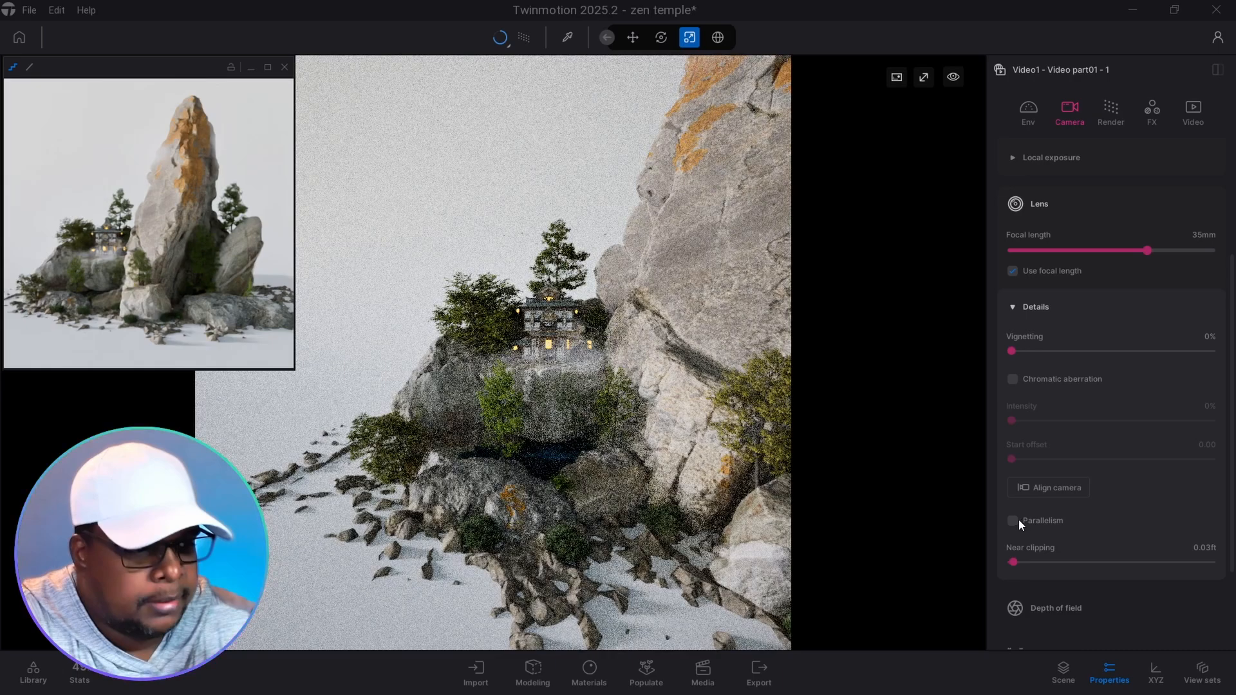
{"action": "left_click", "coordinate": [1042, 309]}
{"action": "left_click", "coordinate": [1079, 473]}
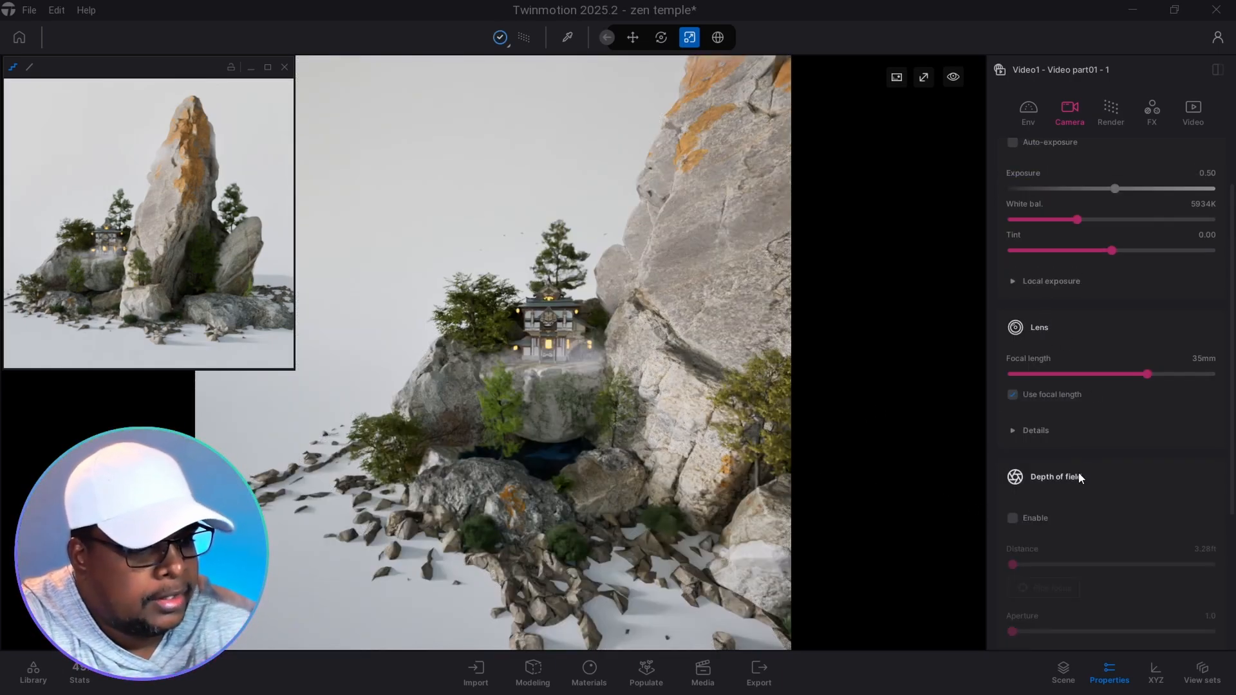
{"action": "left_click", "coordinate": [1079, 474]}
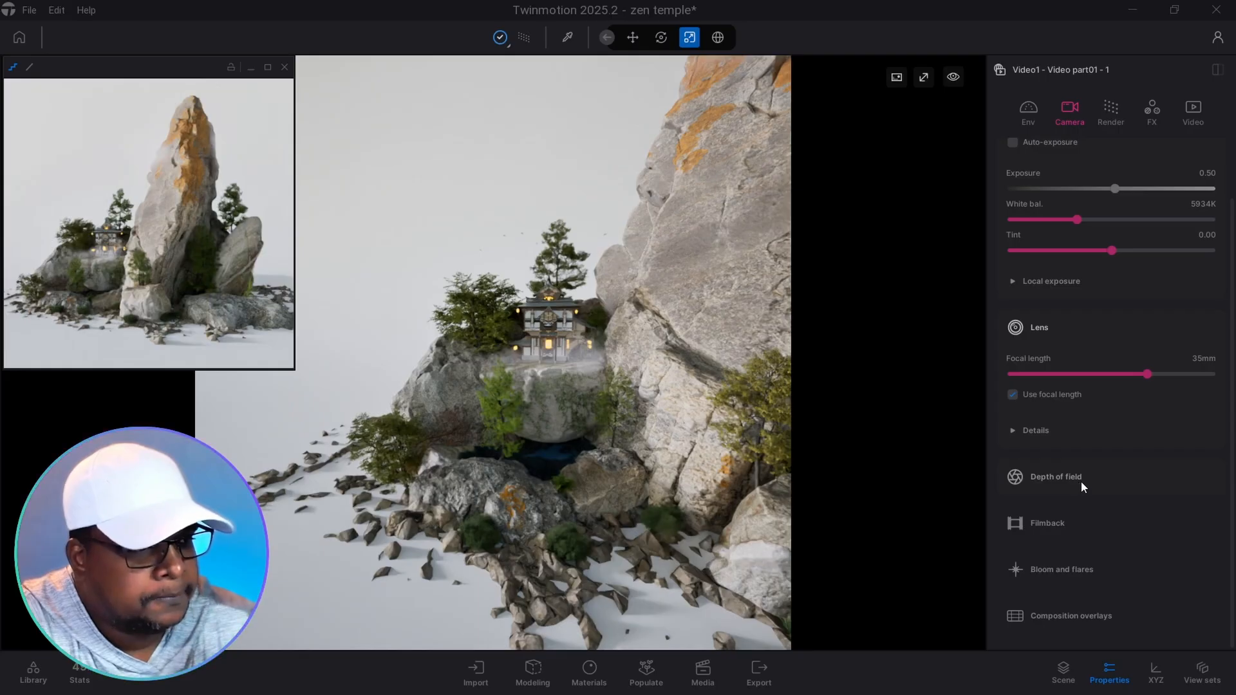
Step: Examine the path tracer quality details, the FX refinement values and the video output format of Video1
{"action": "left_click", "coordinate": [1119, 117]}
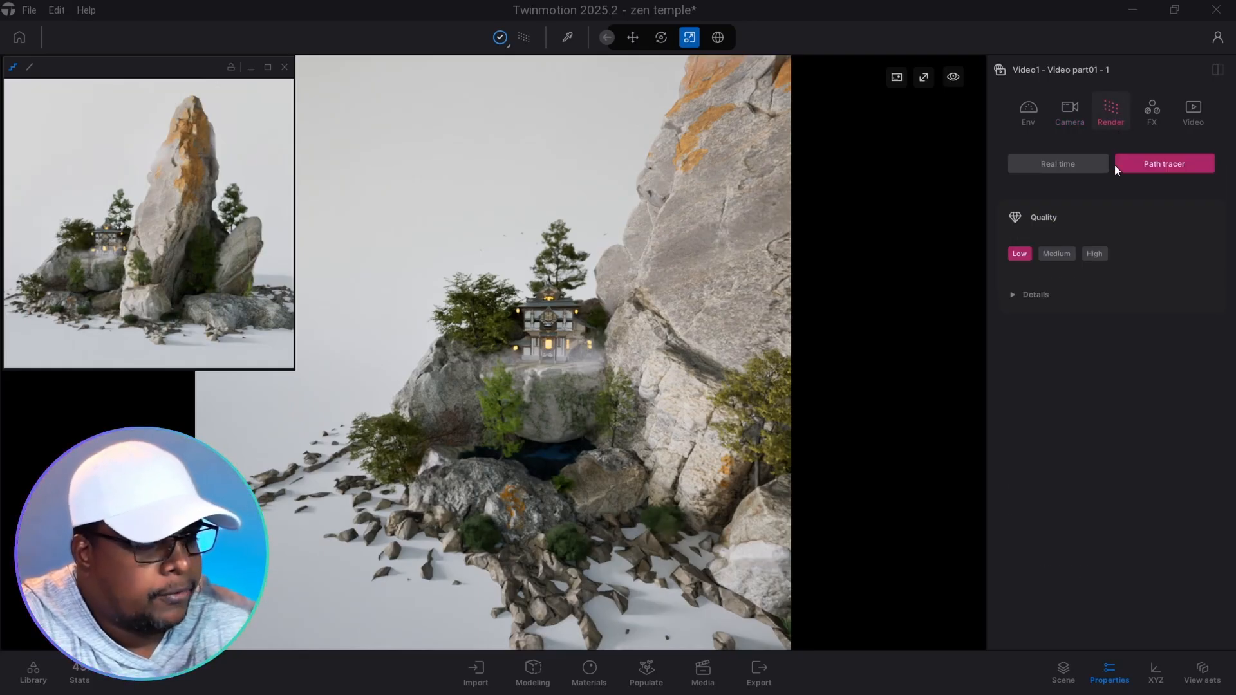
{"action": "left_click", "coordinate": [1083, 283]}
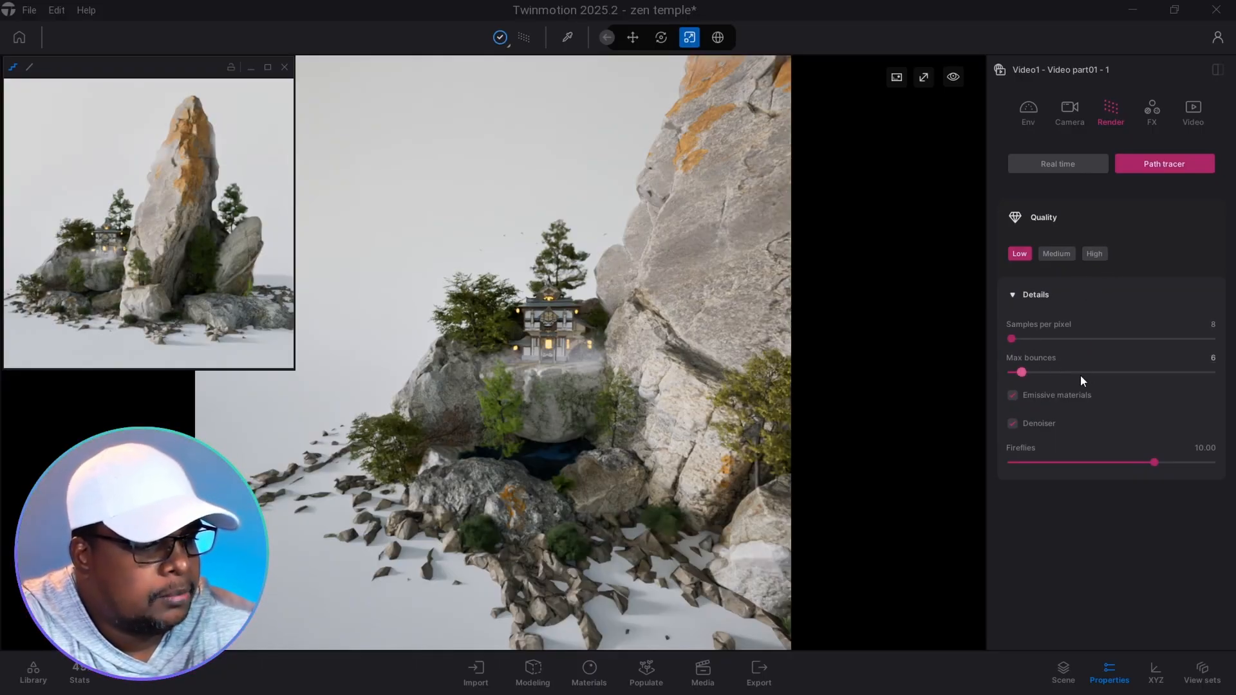
{"action": "left_click", "coordinate": [1041, 298]}
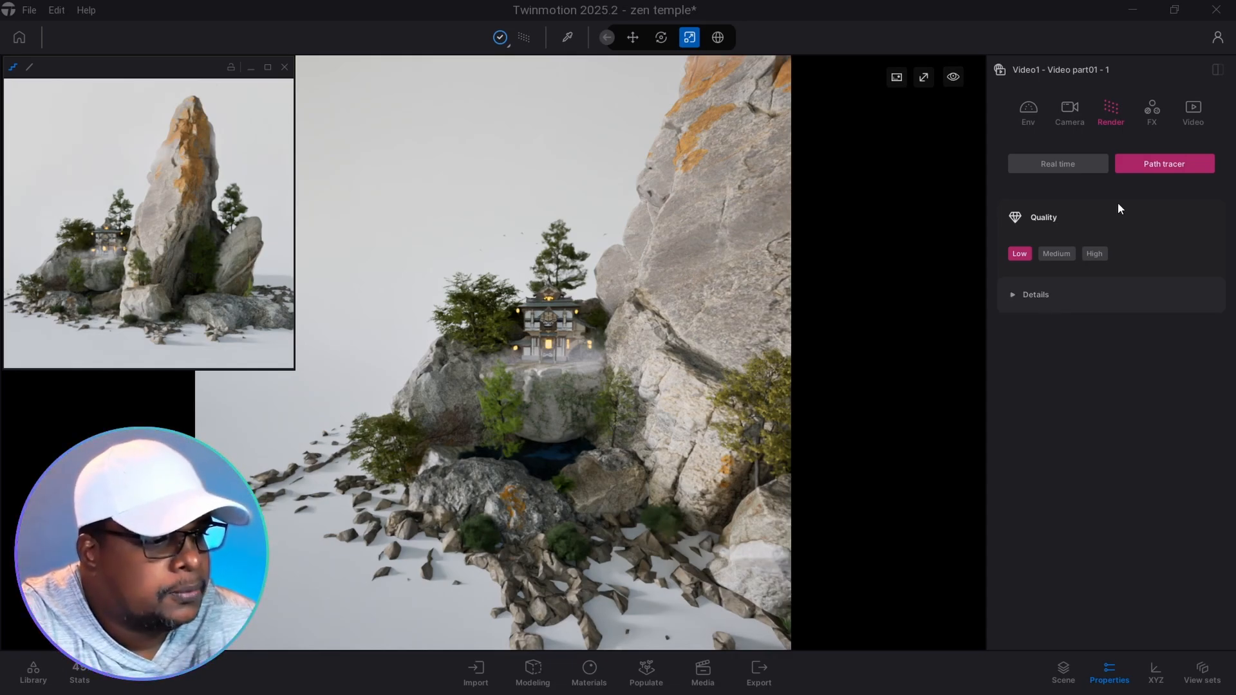
{"action": "left_click", "coordinate": [1154, 114]}
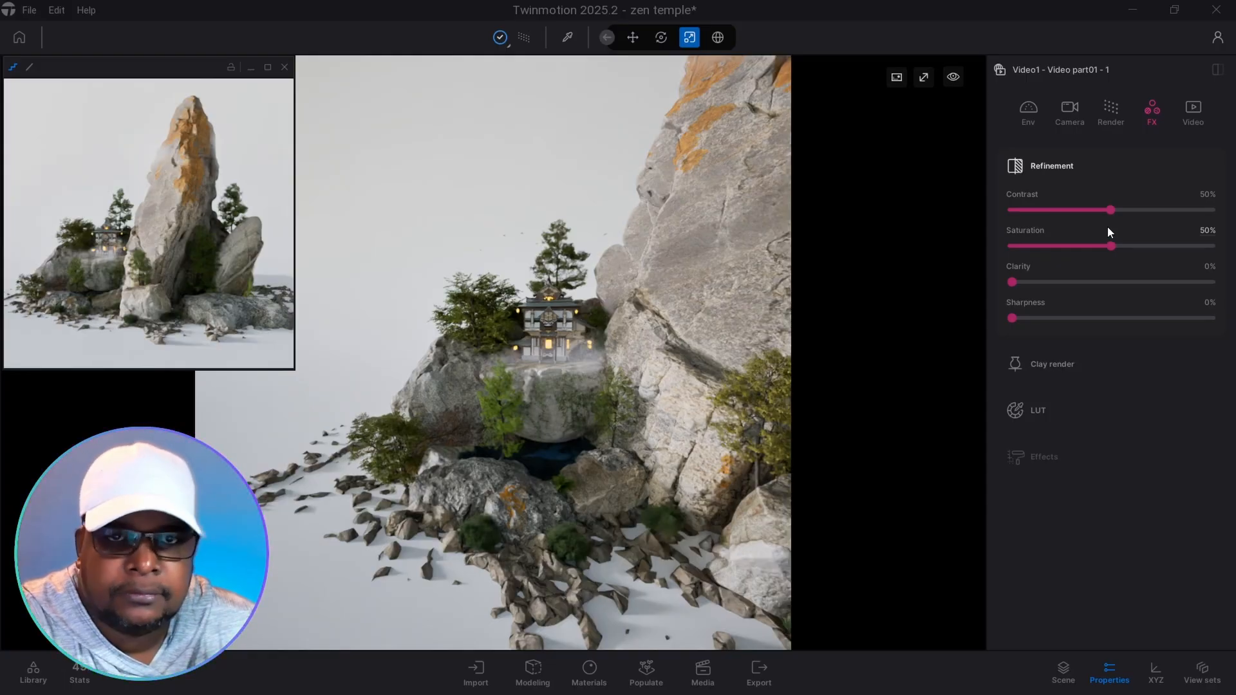
{"action": "left_click", "coordinate": [1190, 116]}
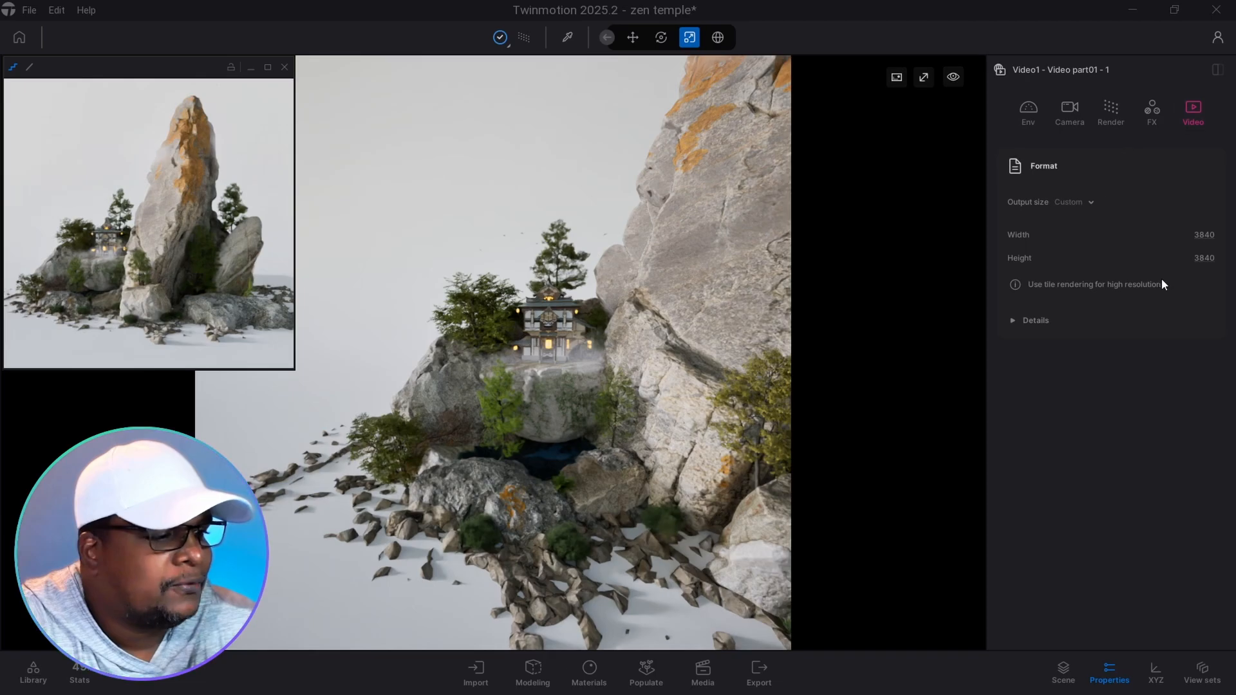